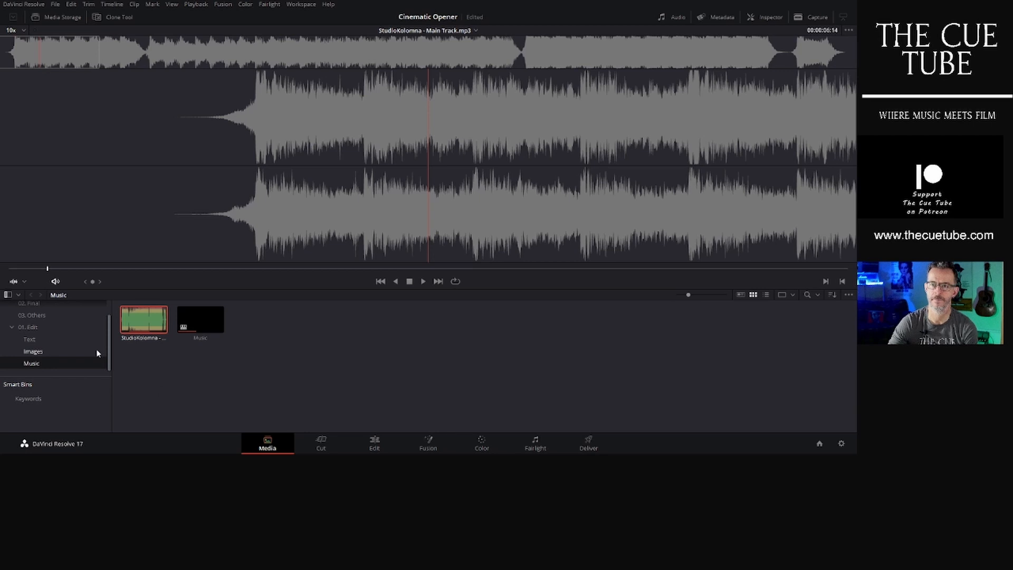
- Browse the media bins and open the Music timeline from the Music bin on the Edit page
left_click(31, 308)
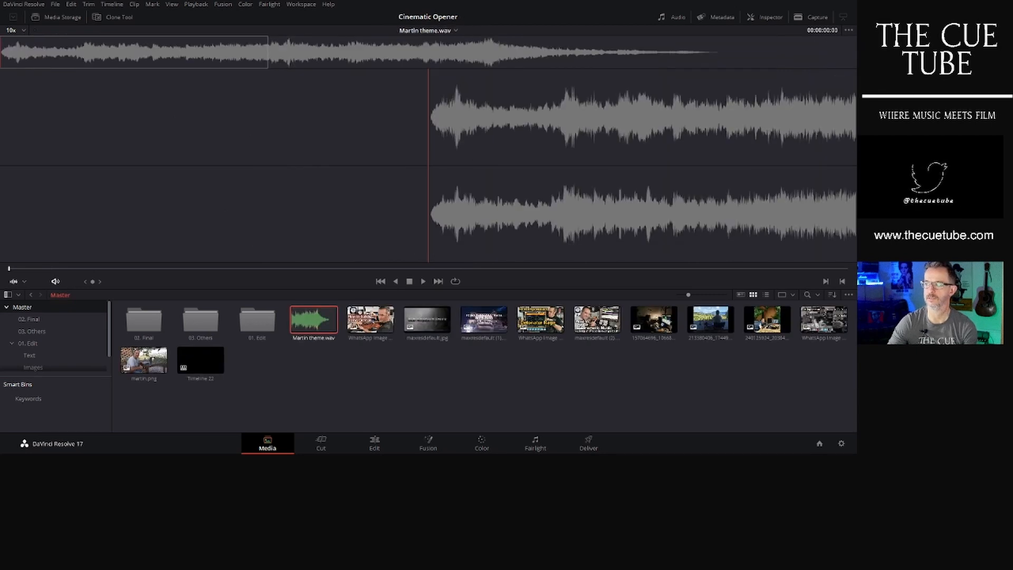
left_click(755, 391)
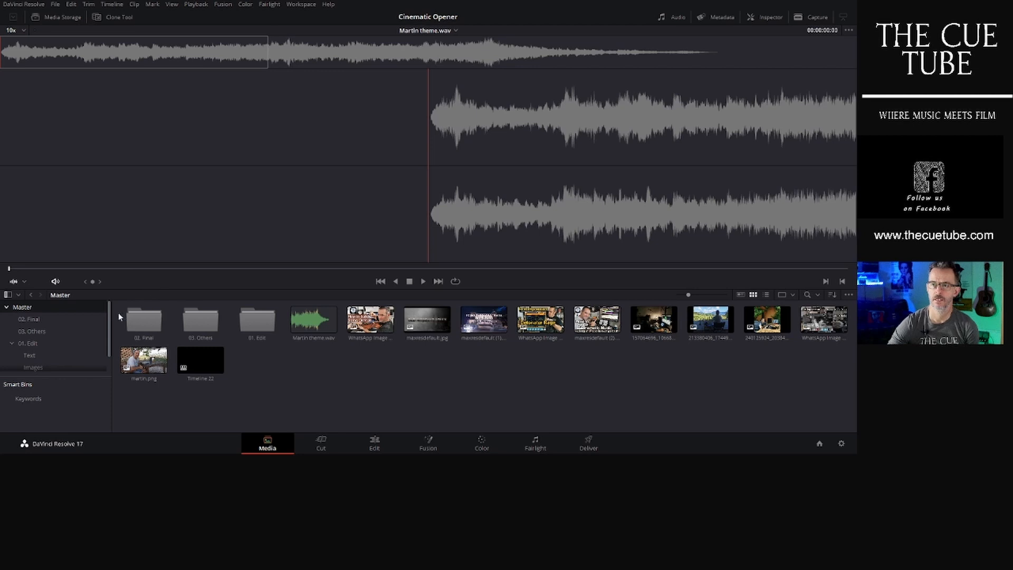
scroll(69, 334, "down", 1)
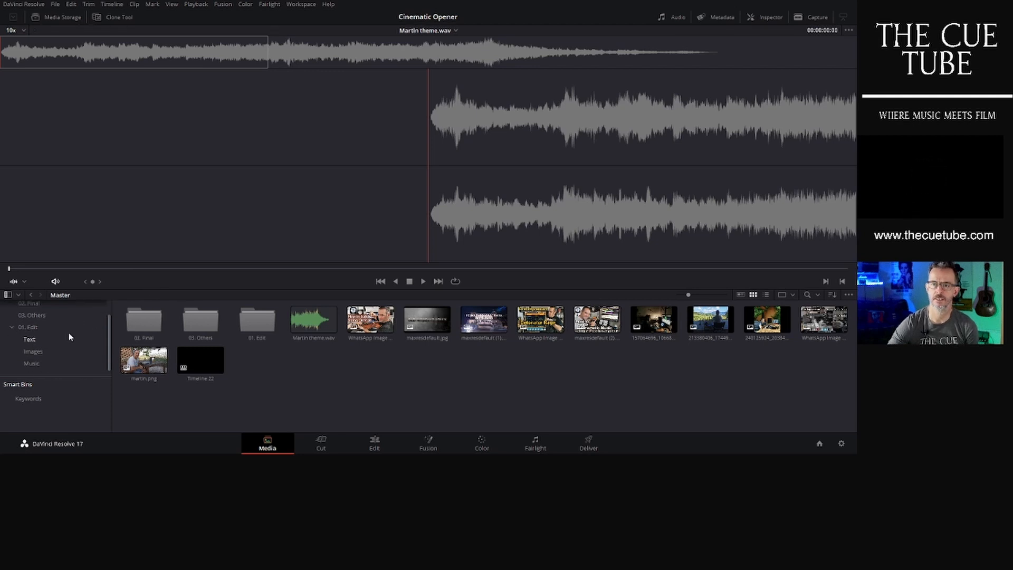
left_click(42, 364)
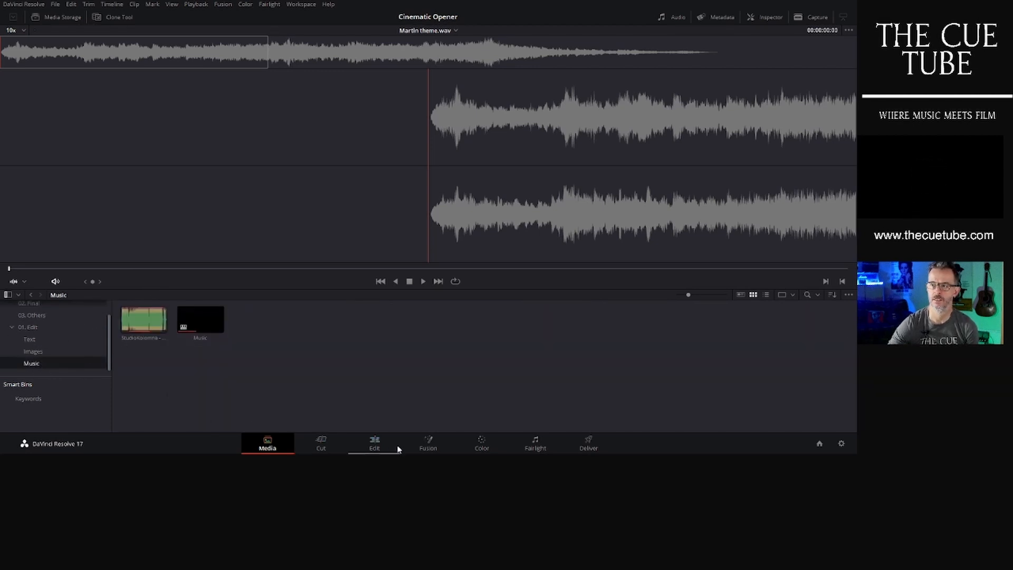
double_click(200, 319)
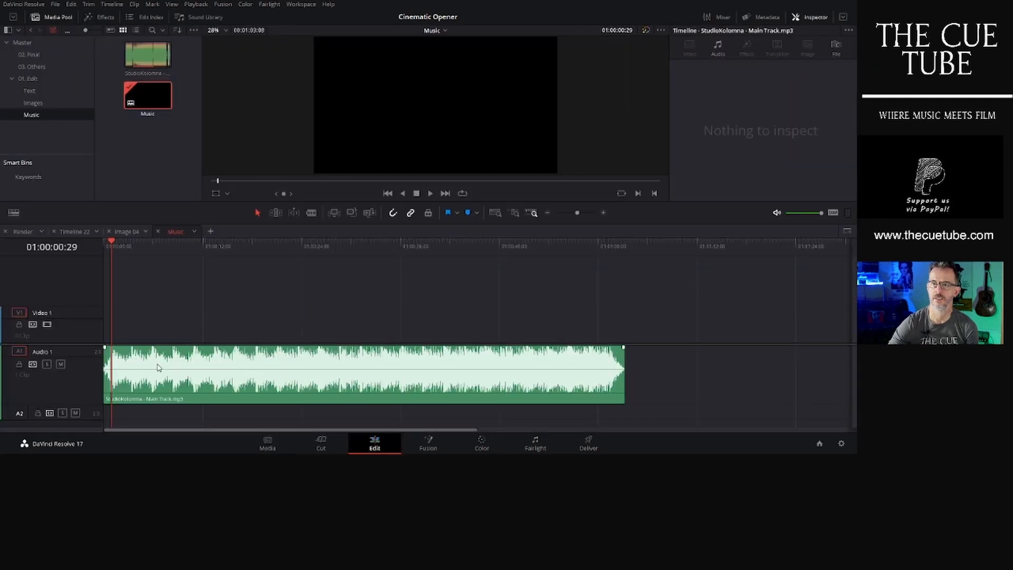
- Play the Music timeline briefly and stop playback
left_click(430, 194)
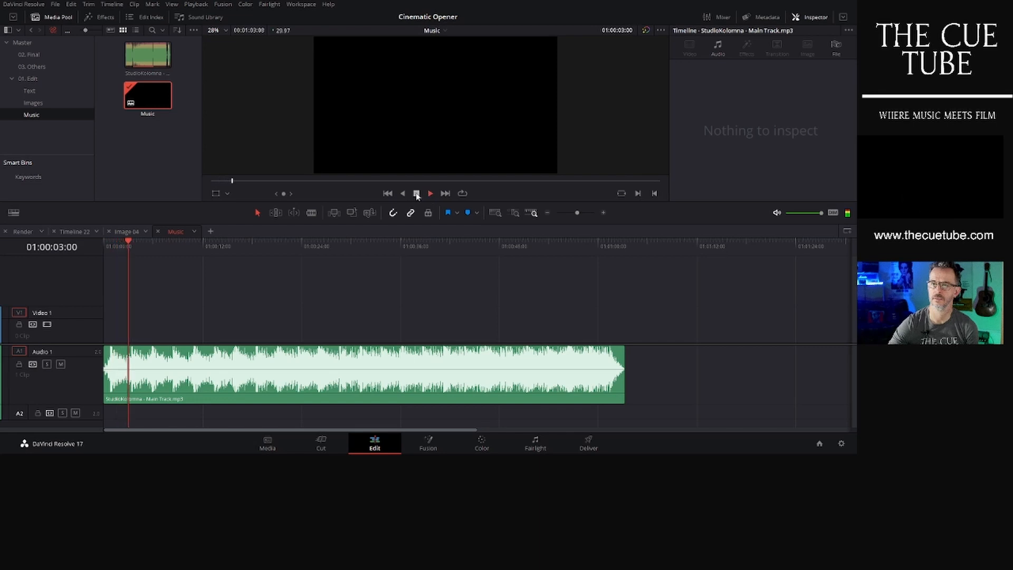
left_click(416, 193)
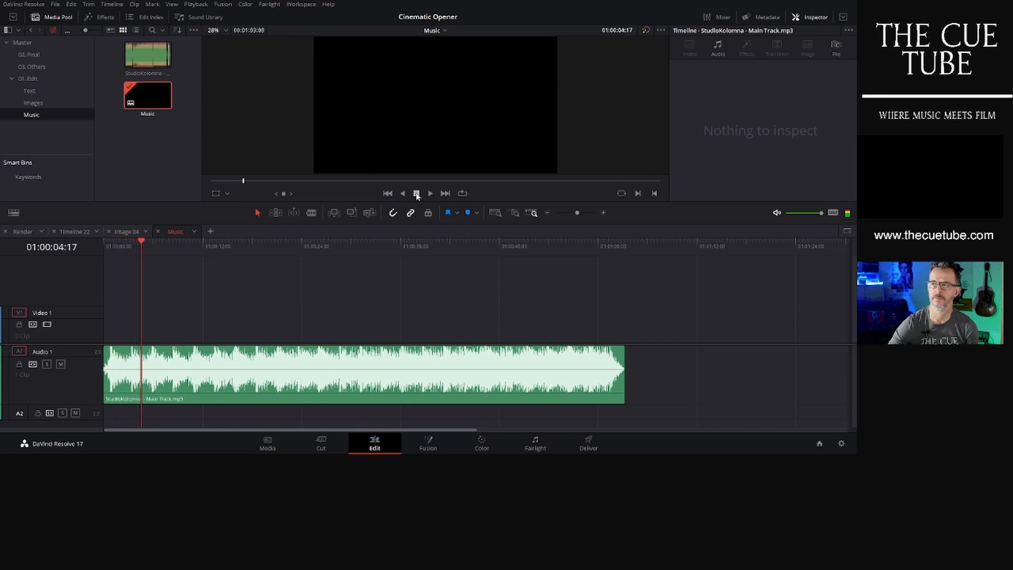
- Replace the StudioKolomna Main Track clip with Martin theme.wav from the Master bin, placed at the start of Audio 1
left_click(342, 376)
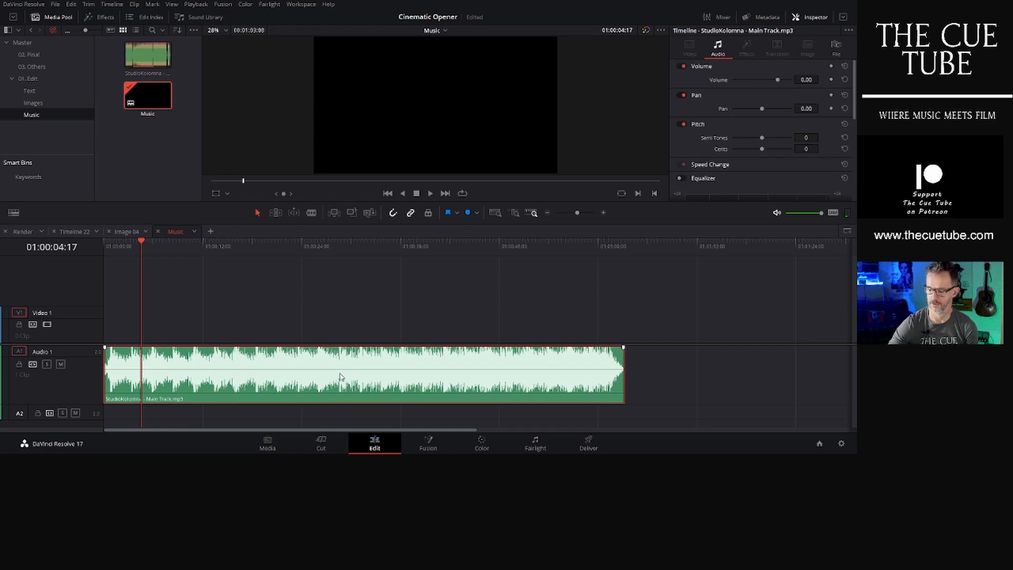
key("Delete")
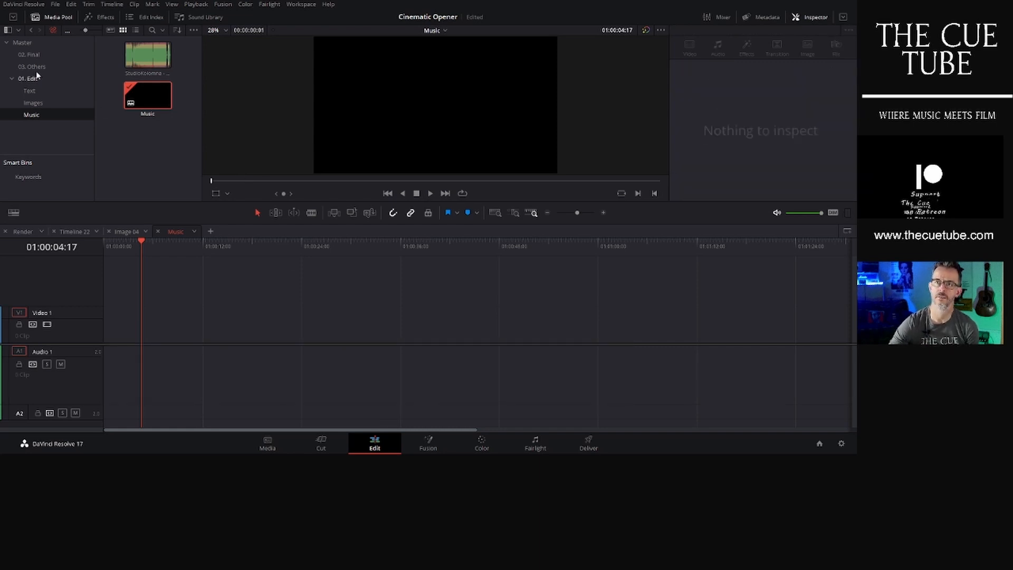
key("Home")
left_click(22, 42)
scroll(127, 145, "down", 2)
left_click_drag(145, 132, 96, 349)
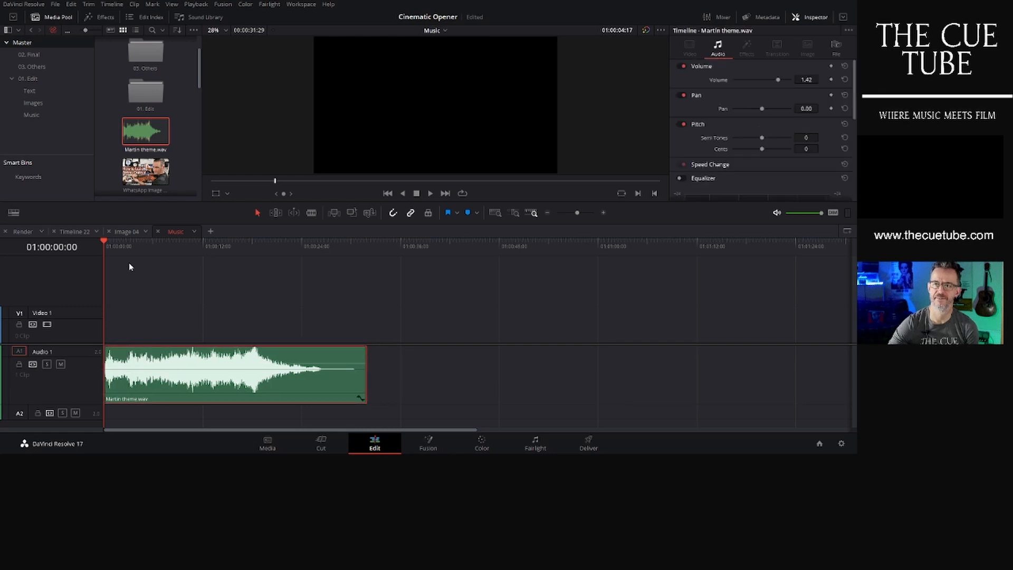
- Play back the new music clip from the start of the timeline and stop
left_click(142, 254)
key("space")
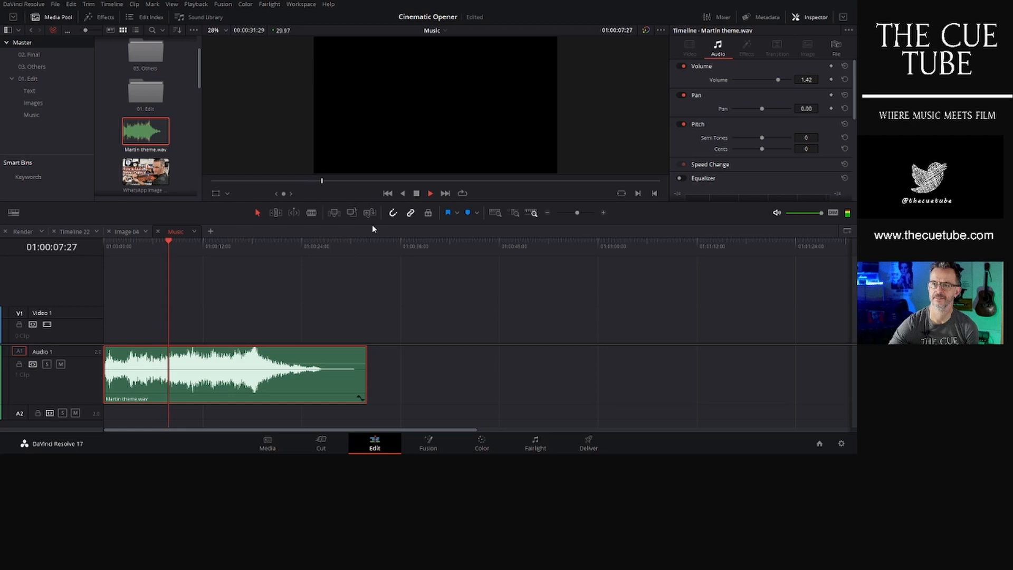
left_click(417, 194)
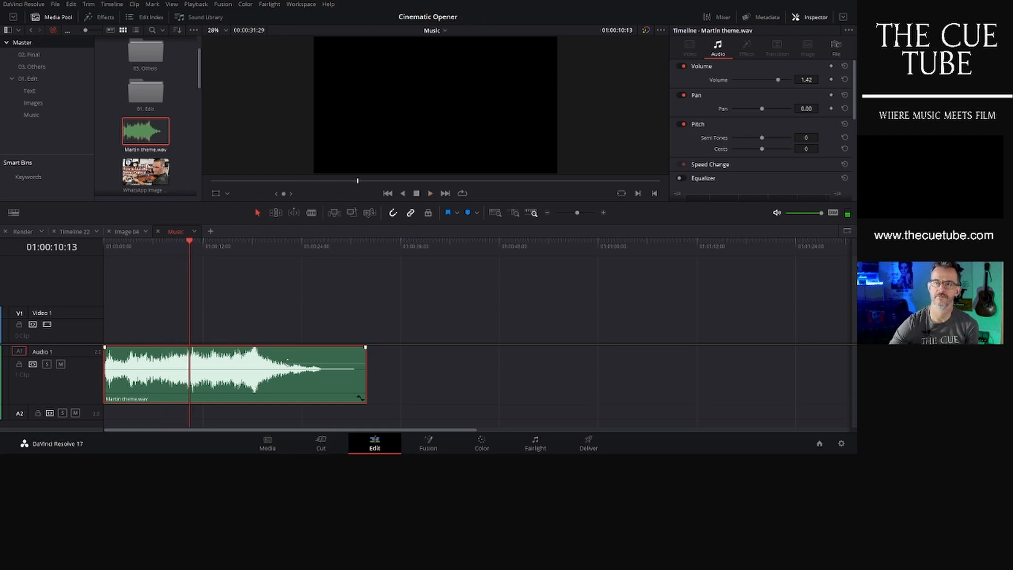
- Open the Text01 title timeline from the Text bin and inspect its title text fields
left_click(33, 92)
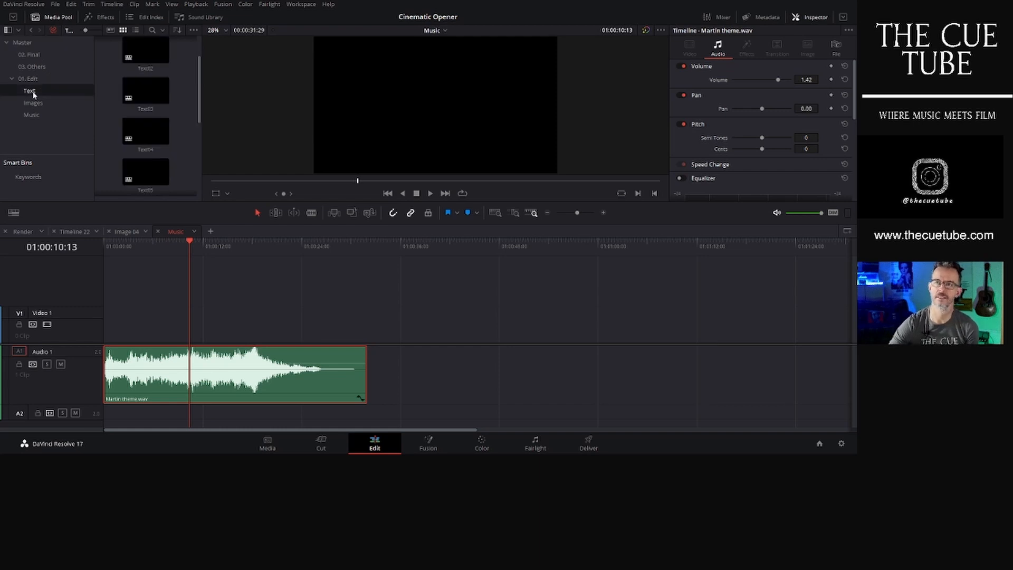
scroll(172, 123, "up", 1)
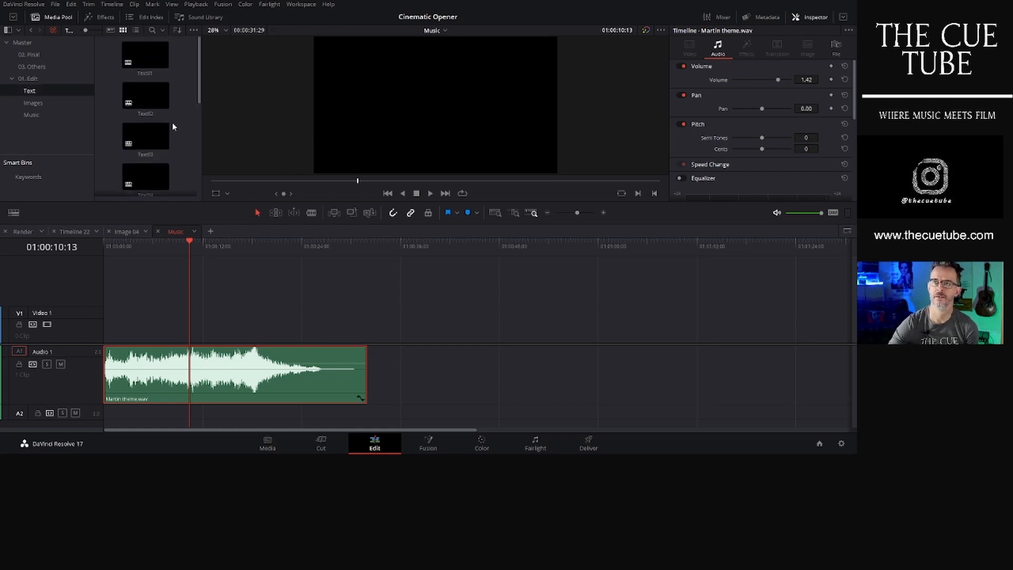
left_click(147, 62)
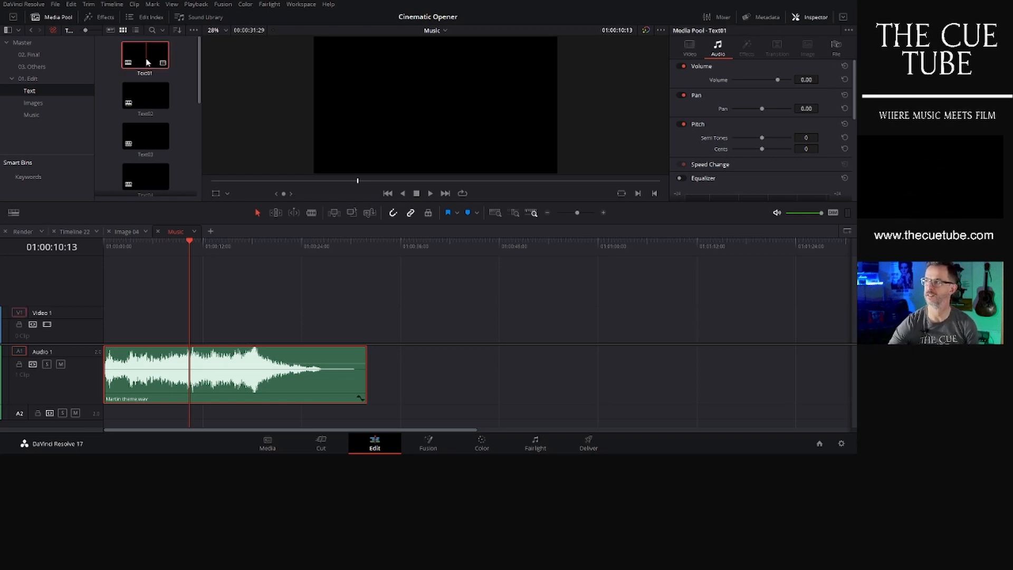
double_click(148, 62)
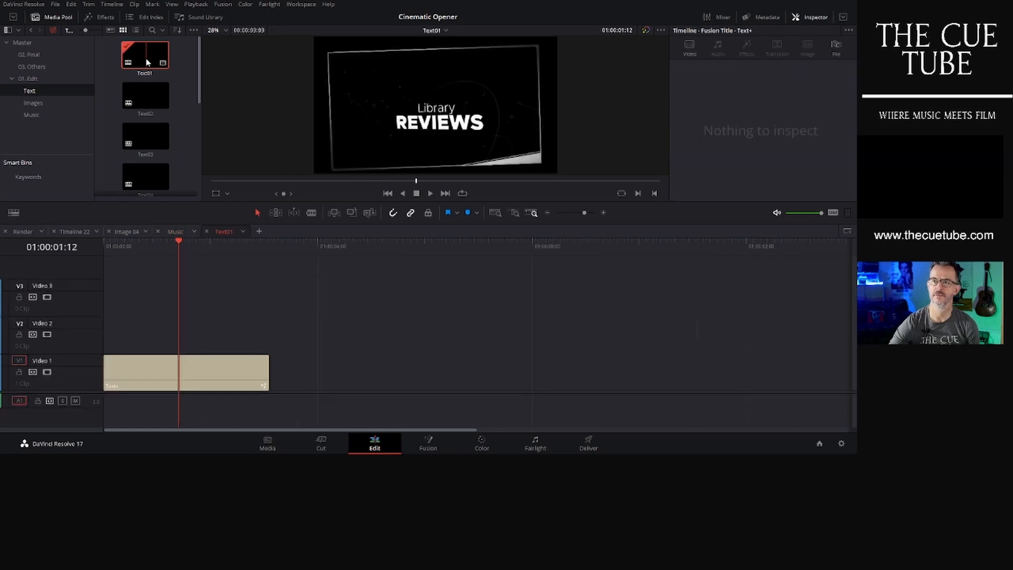
left_click(198, 372)
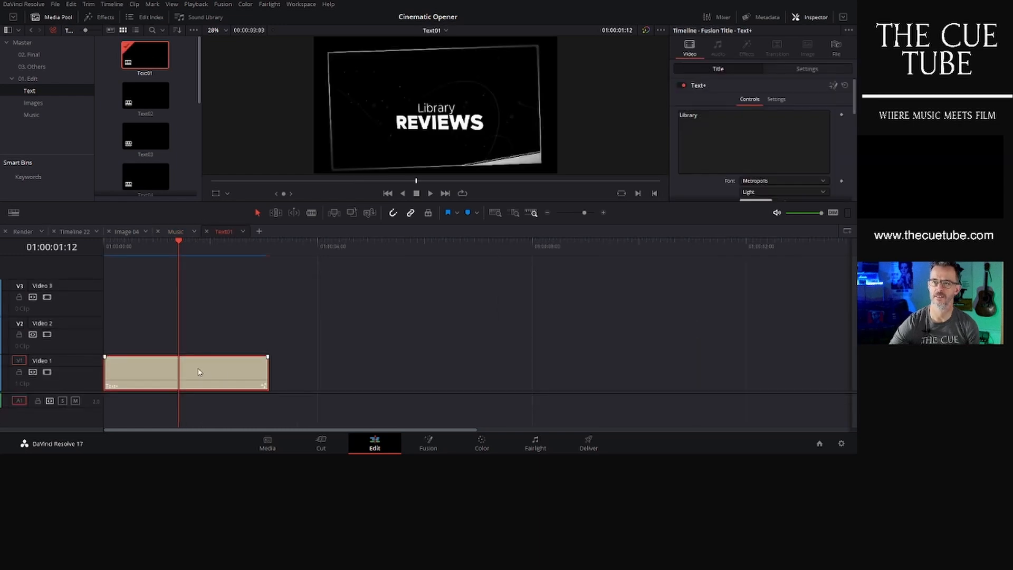
double_click(724, 119)
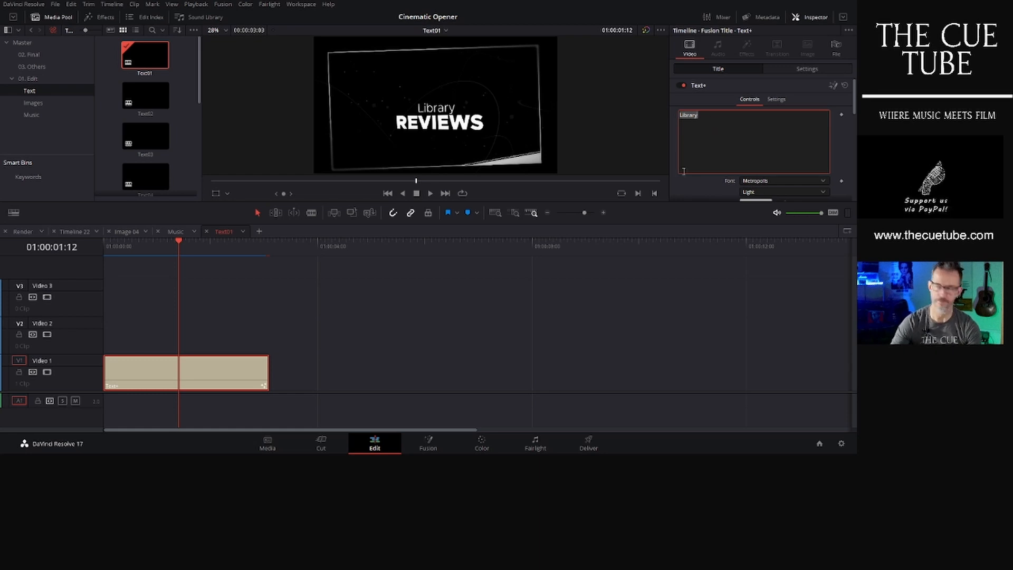
scroll(675, 145, "down", 3)
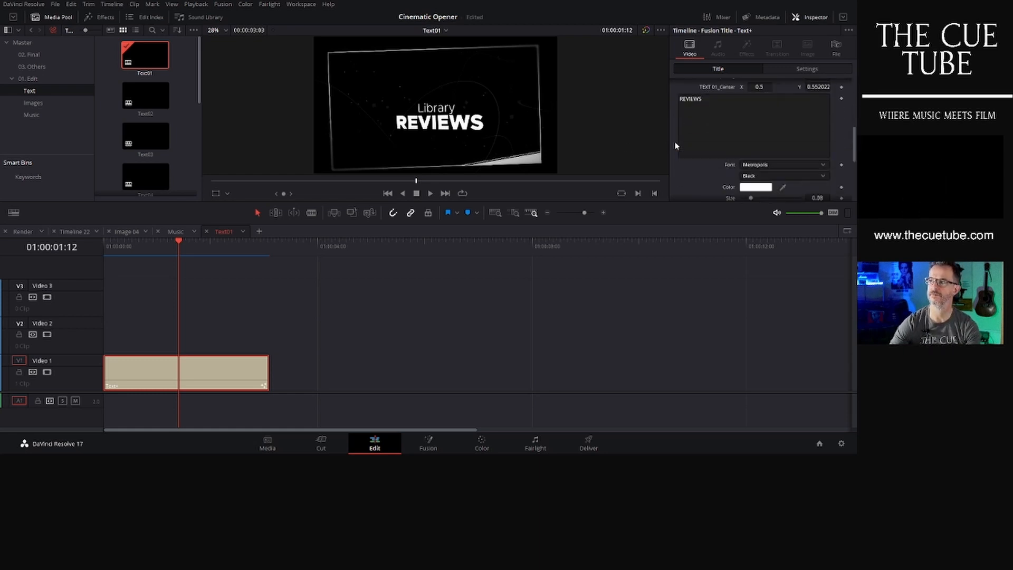
- Open the Text02 title timeline and review its text fields in the inspector
double_click(147, 103)
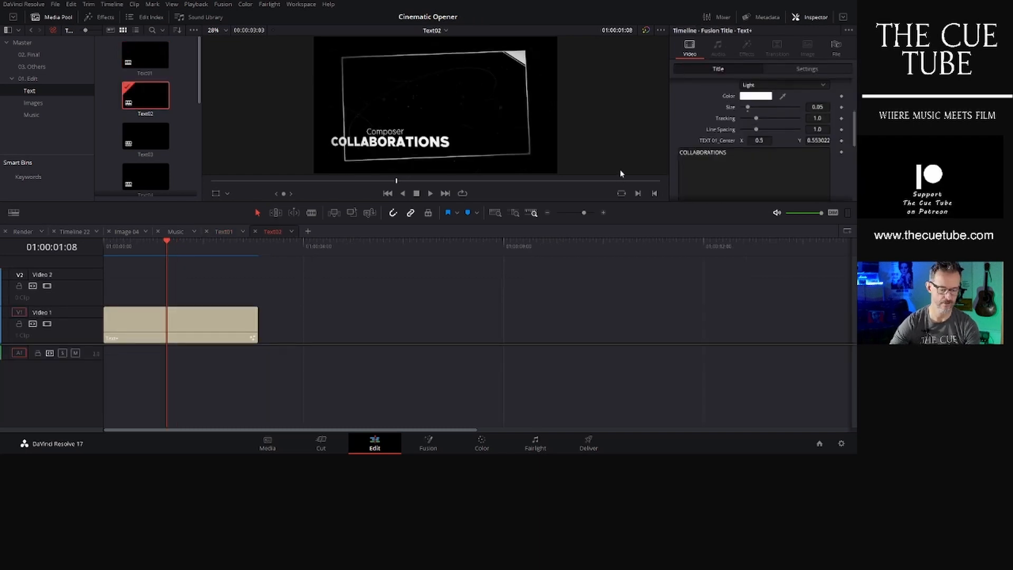
scroll(697, 131, "up", 3)
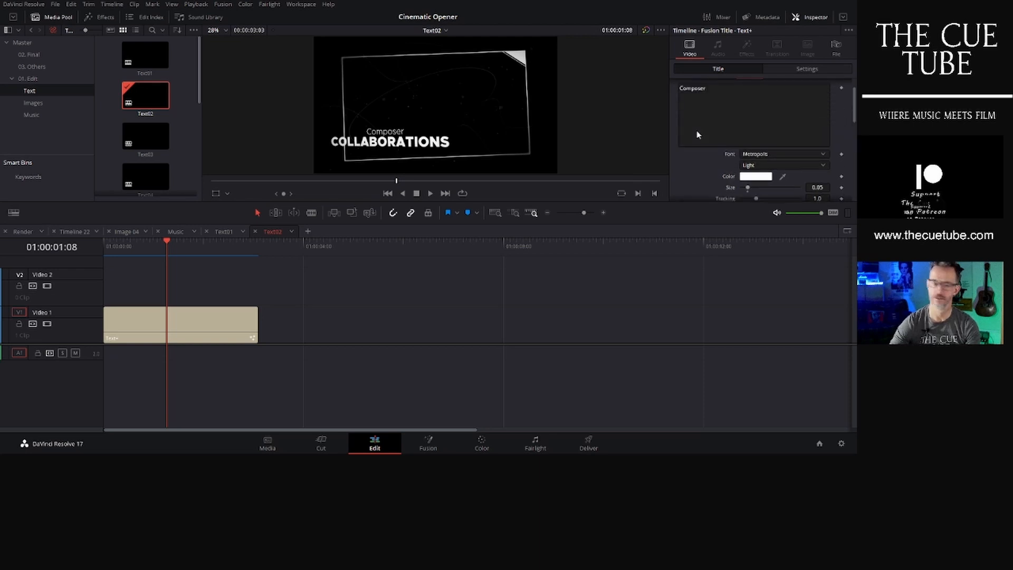
scroll(696, 131, "down", 4)
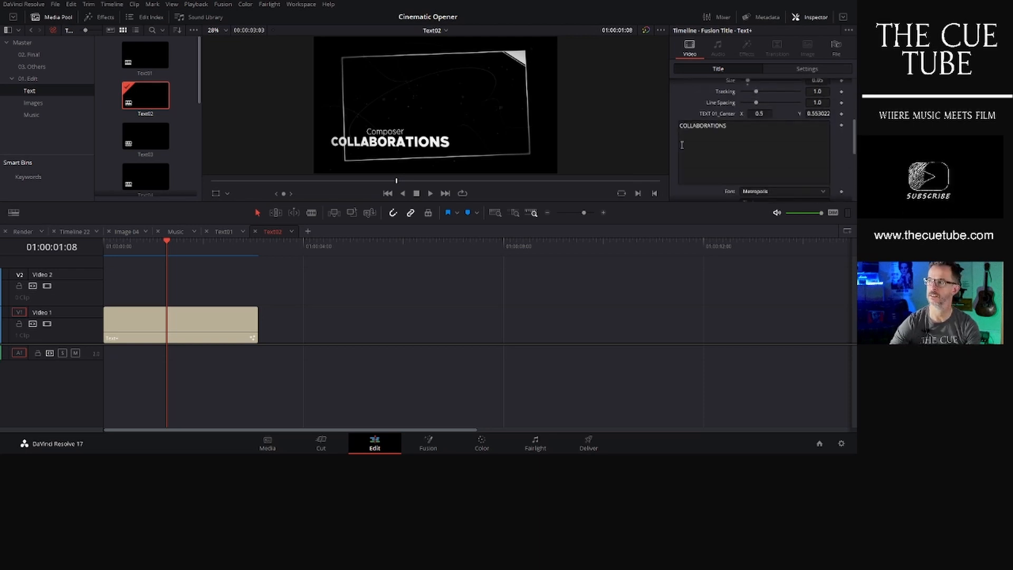
- Open the Text03 title timeline and review its text fields in the inspector
double_click(144, 139)
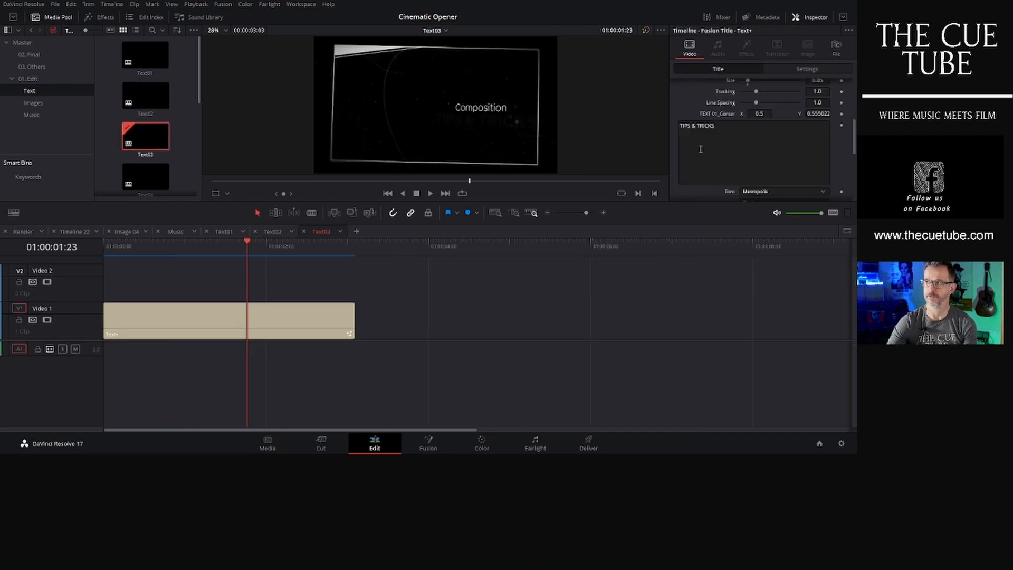
scroll(686, 117, "up", 5)
scroll(686, 119, "down", 5)
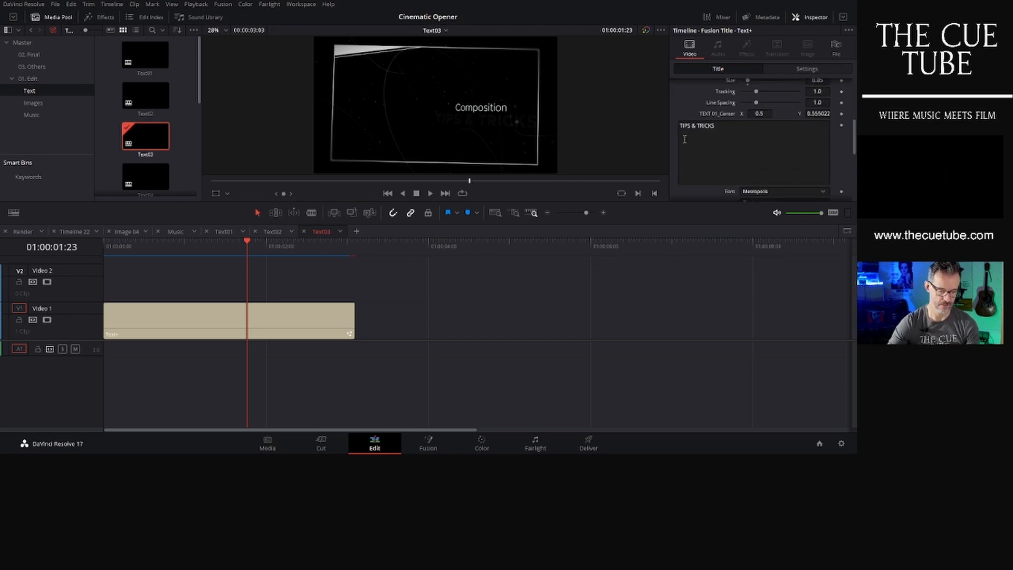
scroll(156, 161, "down", 1)
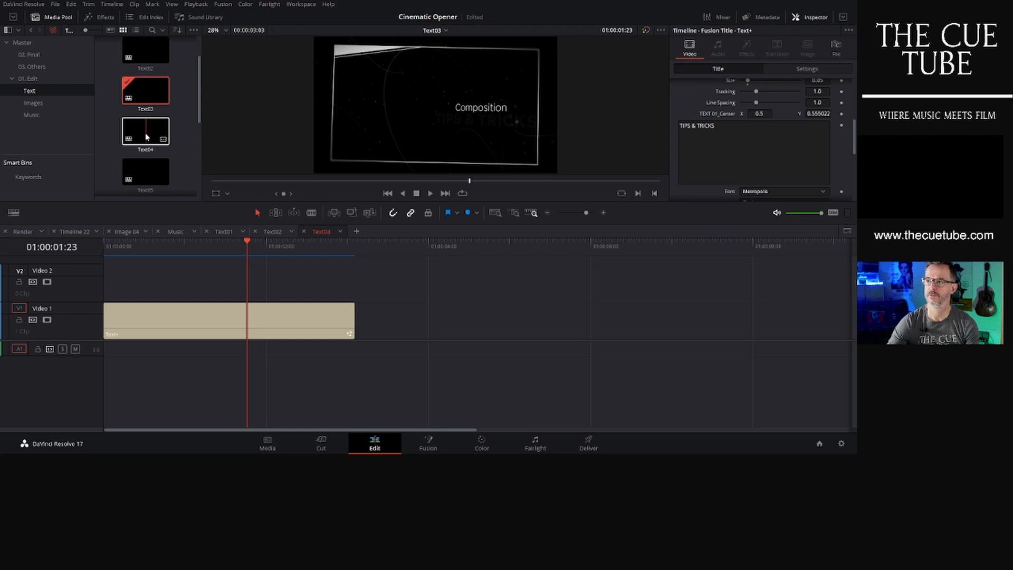
- Open the Text04 title timeline and review its text fields in the inspector
double_click(146, 136)
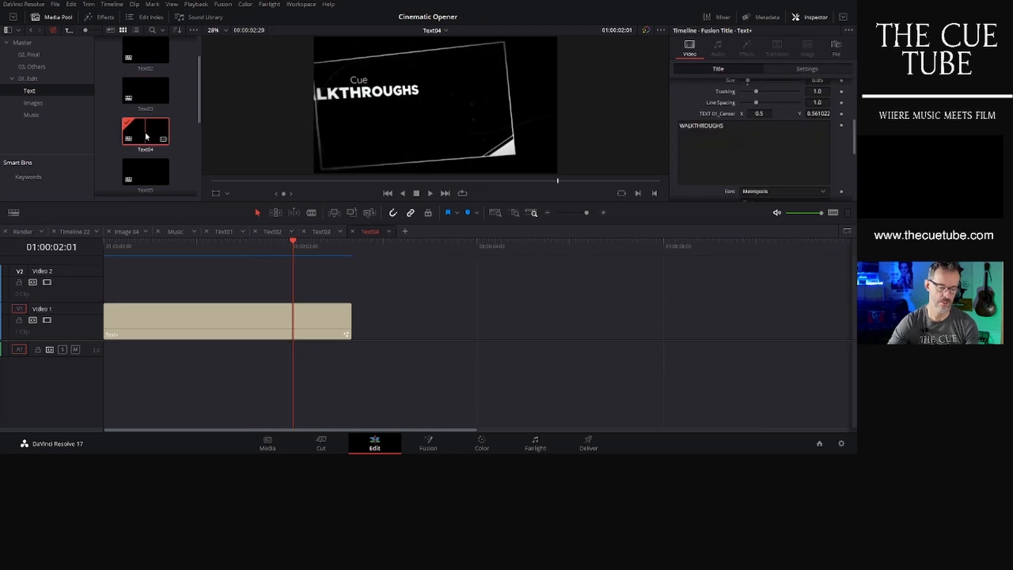
scroll(689, 114, "up", 5)
scroll(689, 113, "down", 5)
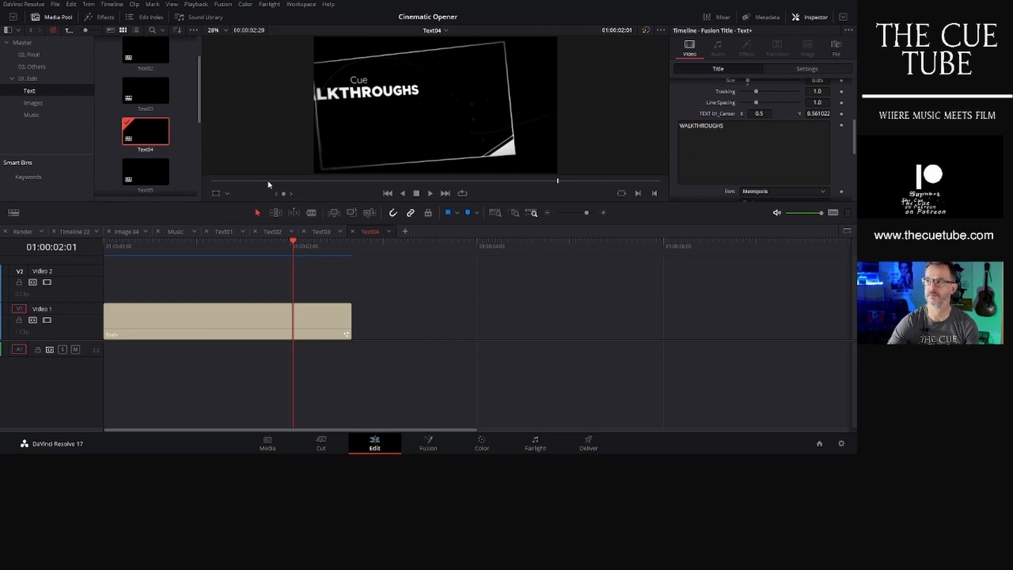
scroll(169, 142, "down", 2)
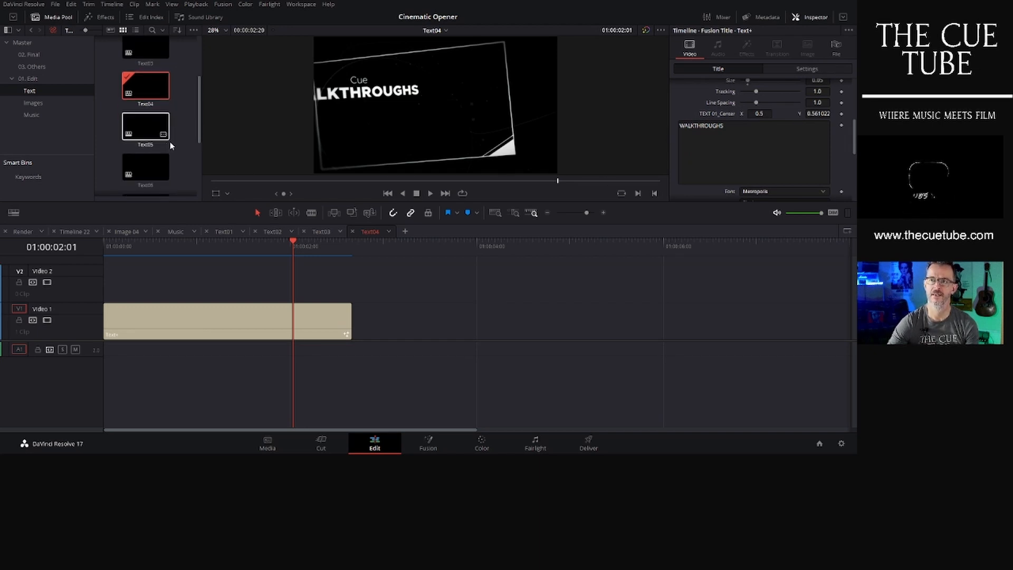
- Open the Text05 title timeline and review its text fields in the inspector
double_click(142, 126)
scroll(673, 137, "up", 3)
scroll(673, 135, "down", 3)
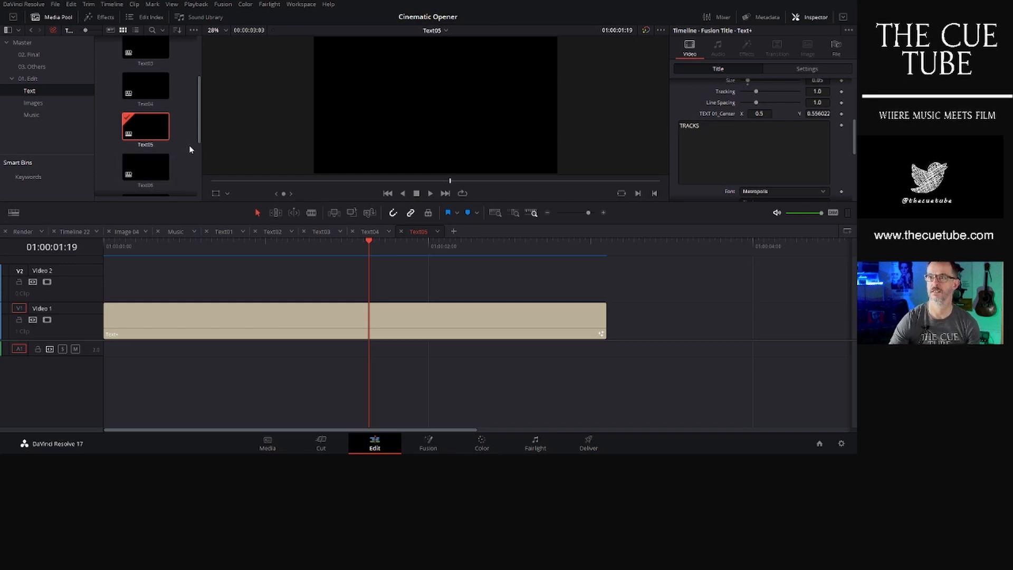
scroll(185, 147, "down", 1)
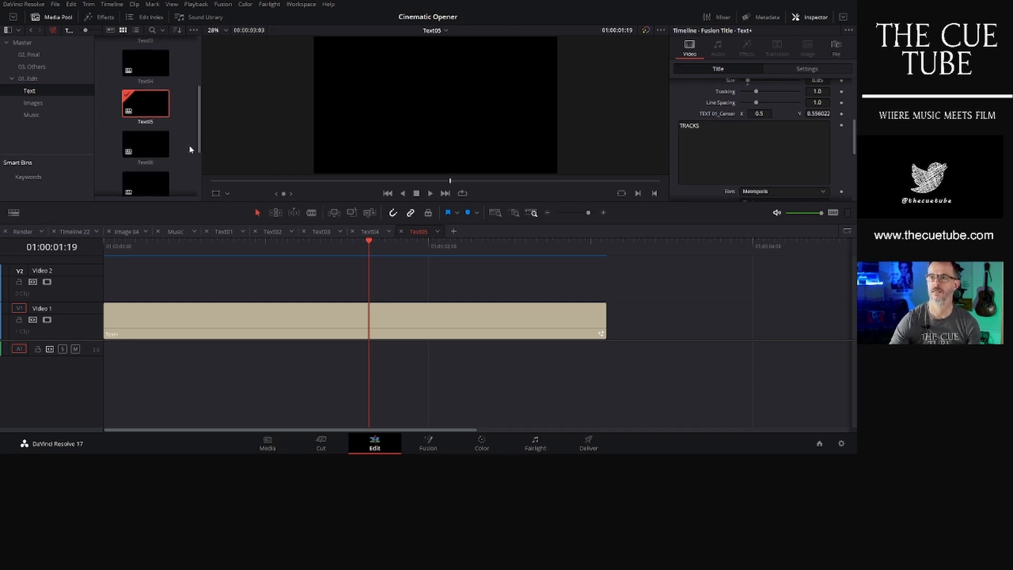
- Open the Text06 title timeline, select its clip and review its text fields
double_click(147, 147)
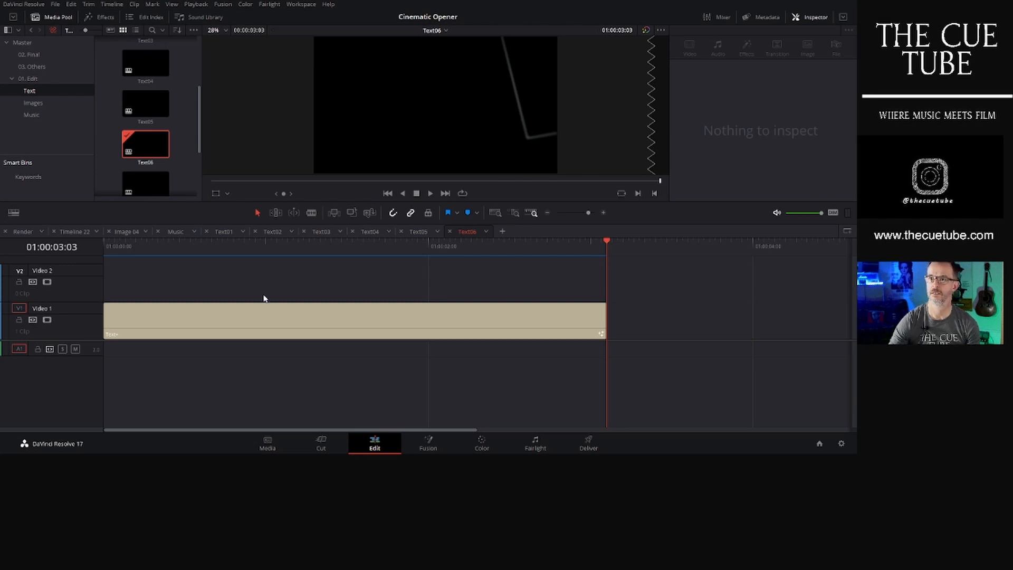
left_click(276, 320)
scroll(673, 112, "down", 3)
scroll(158, 153, "down", 1)
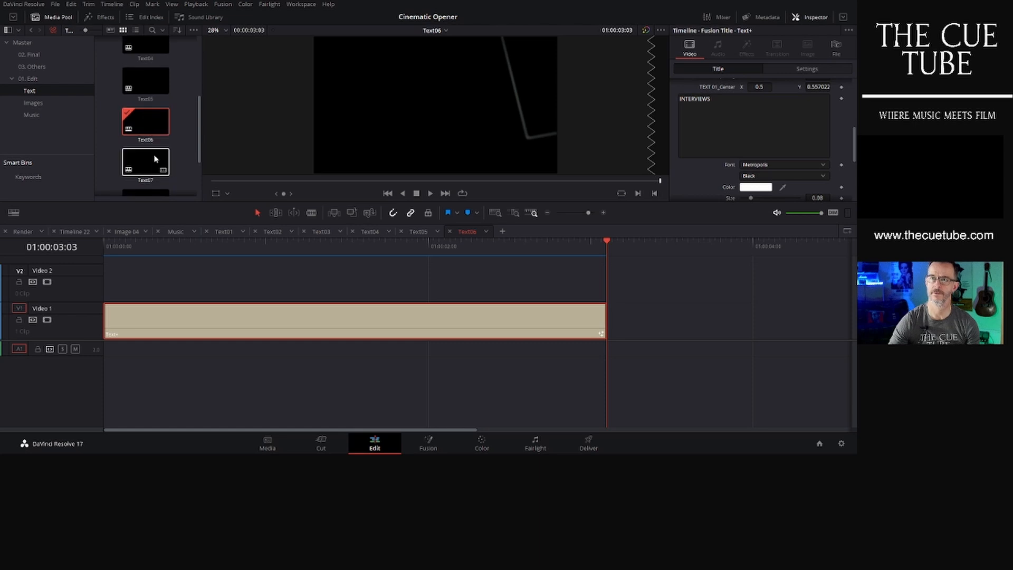
- Open the Text07 title timeline and review its text fields in the inspector
double_click(144, 168)
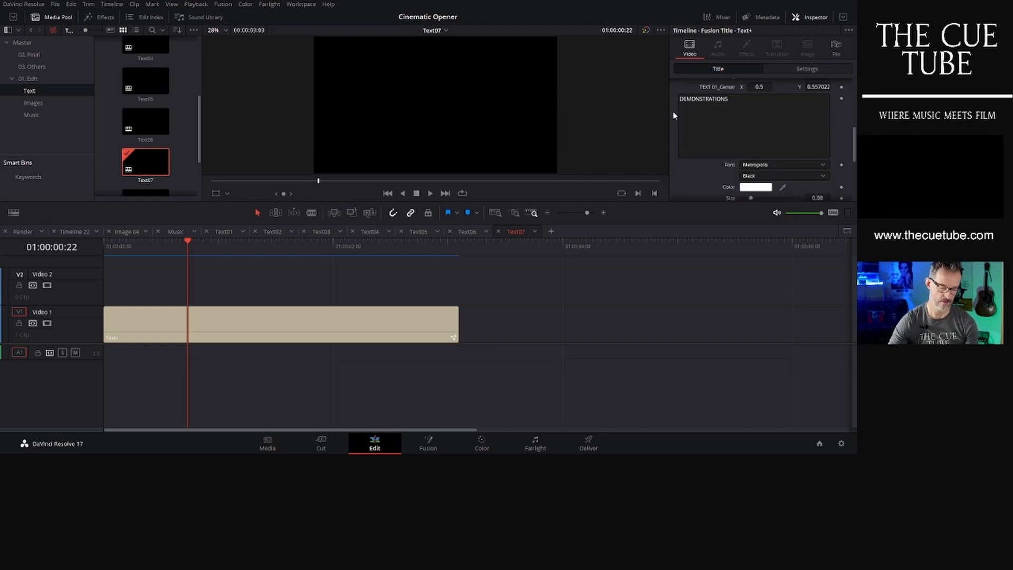
scroll(174, 162, "up", 3)
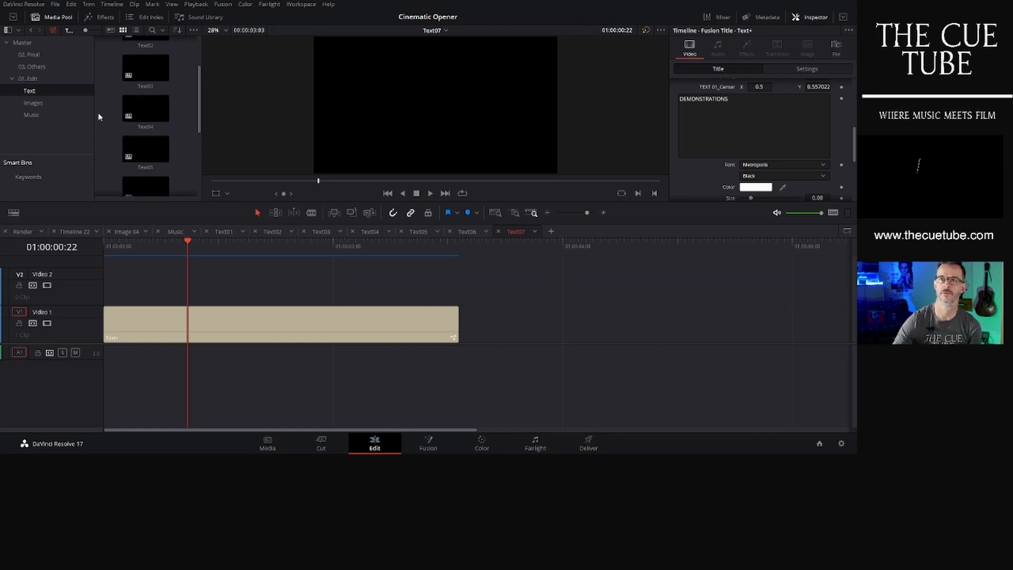
- Open the Image 01 timeline from the Images bin and delete its offline image clip
left_click(37, 103)
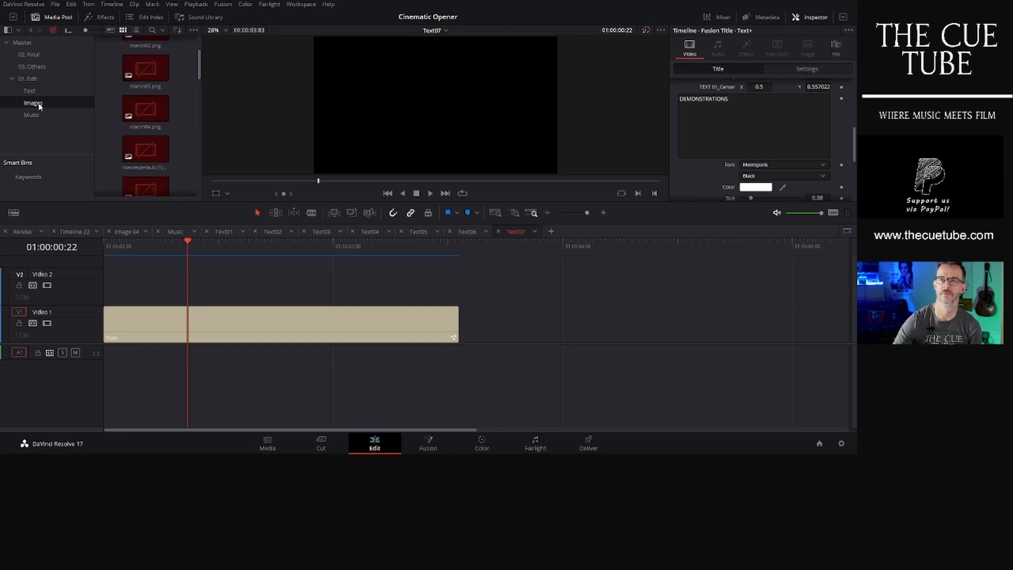
scroll(191, 135, "up", 2)
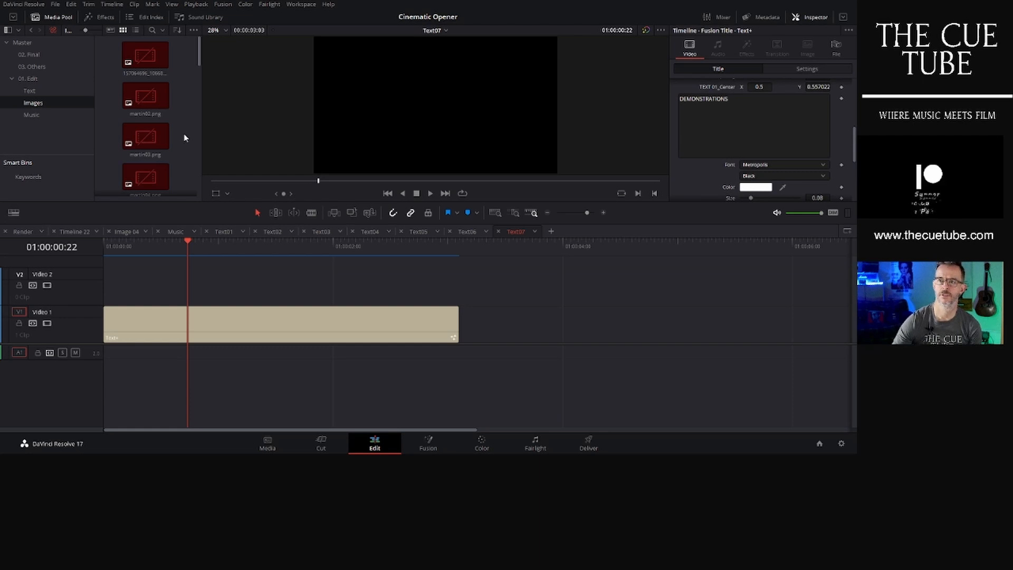
scroll(185, 138, "down", 5)
scroll(184, 134, "down", 5)
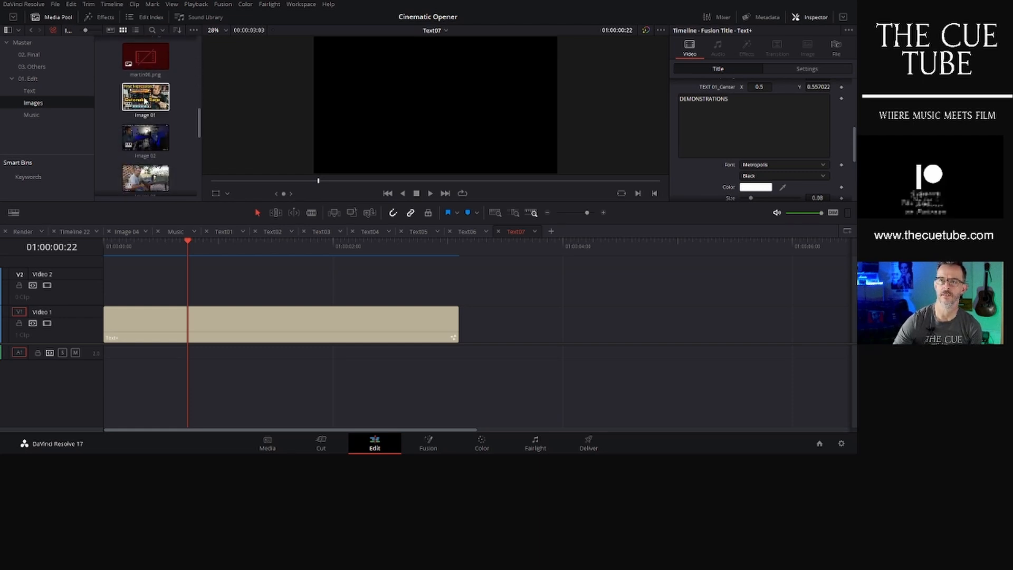
double_click(145, 100)
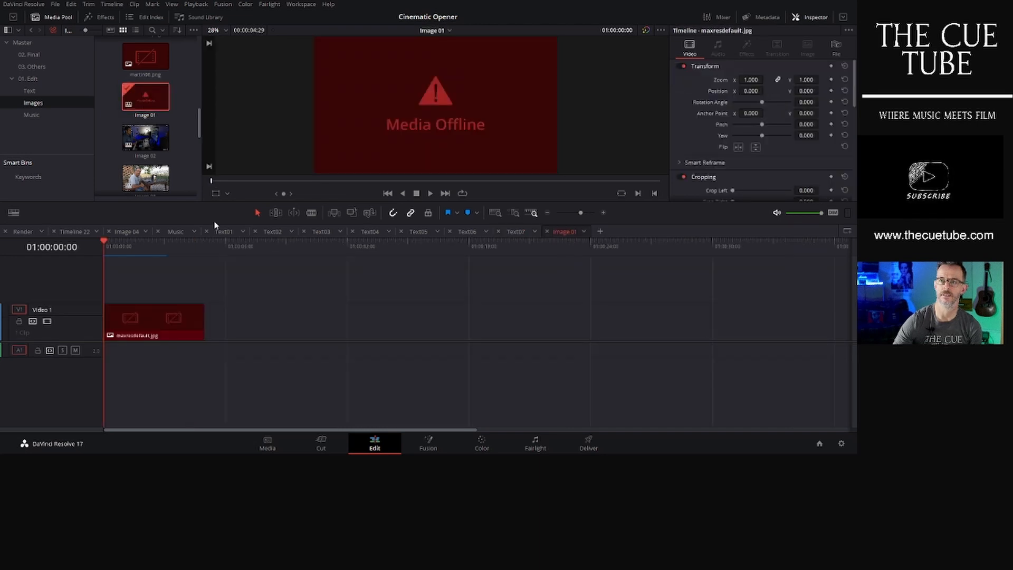
left_click(163, 317)
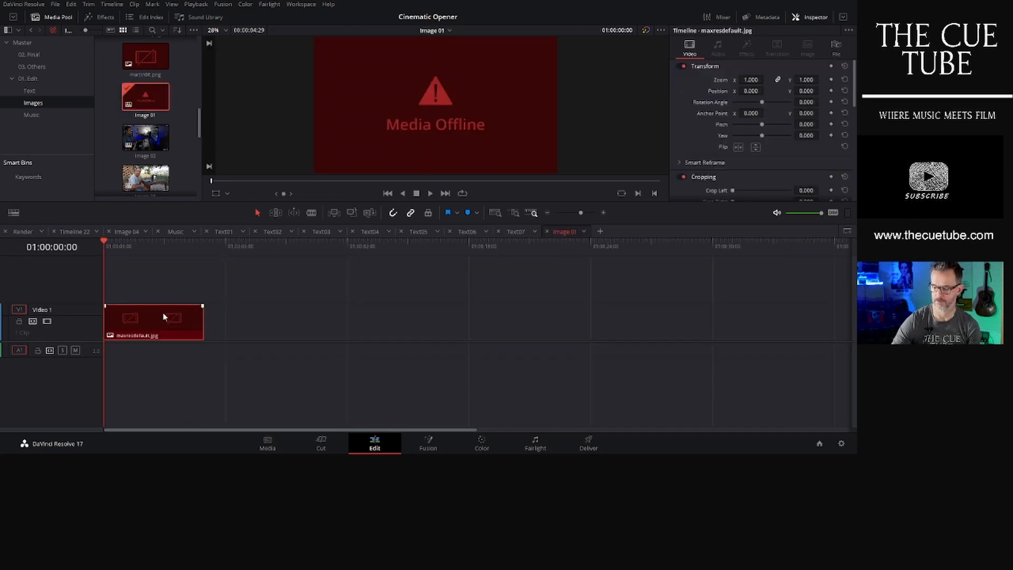
key("Delete")
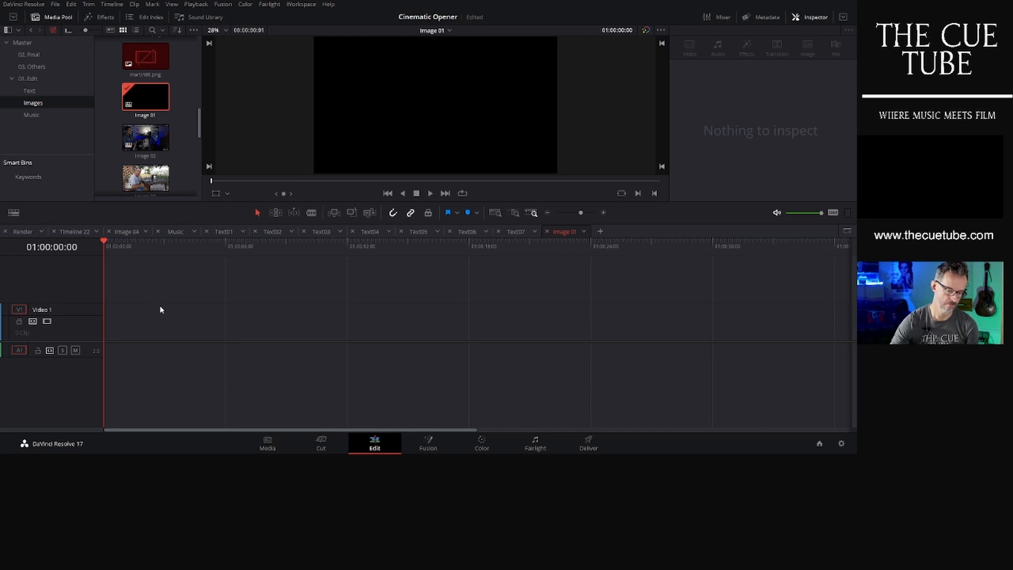
- Add the WhatsApp Image from the Master bin to Video 1 of the Image 01 timeline
left_click(22, 43)
scroll(191, 100, "down", 4)
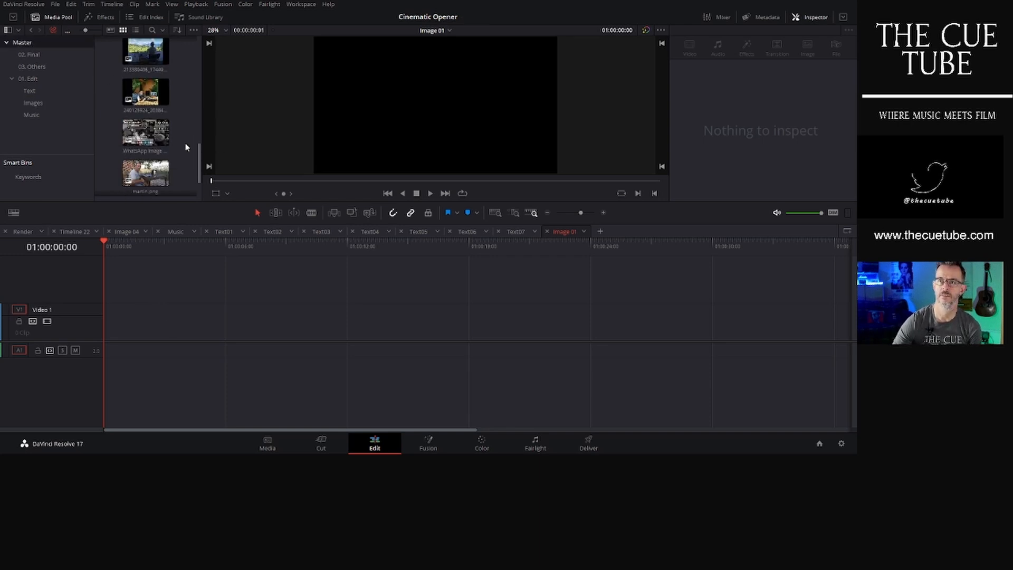
scroll(186, 147, "up", 2)
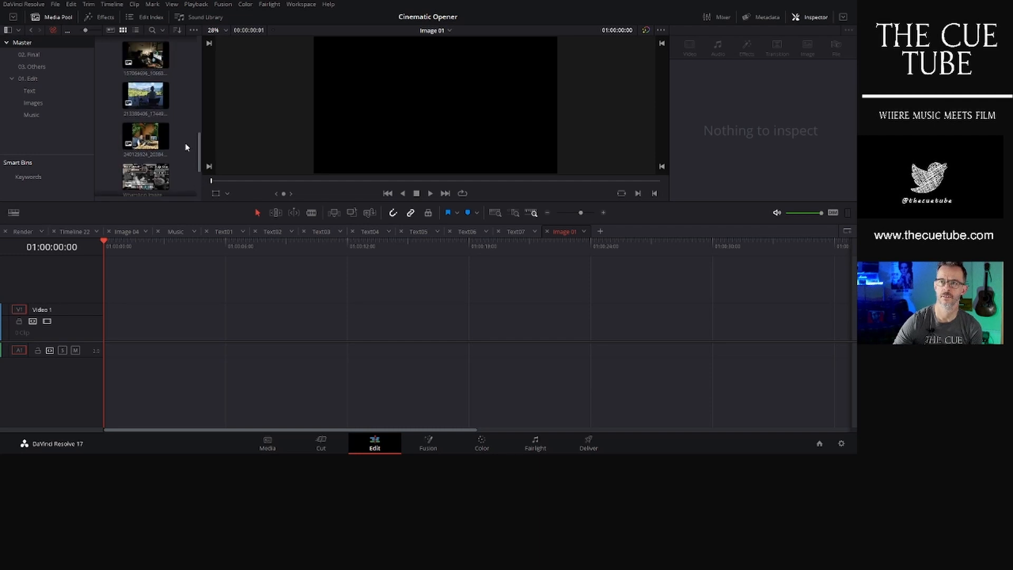
scroll(186, 147, "up", 3)
left_click_drag(154, 95, 128, 316)
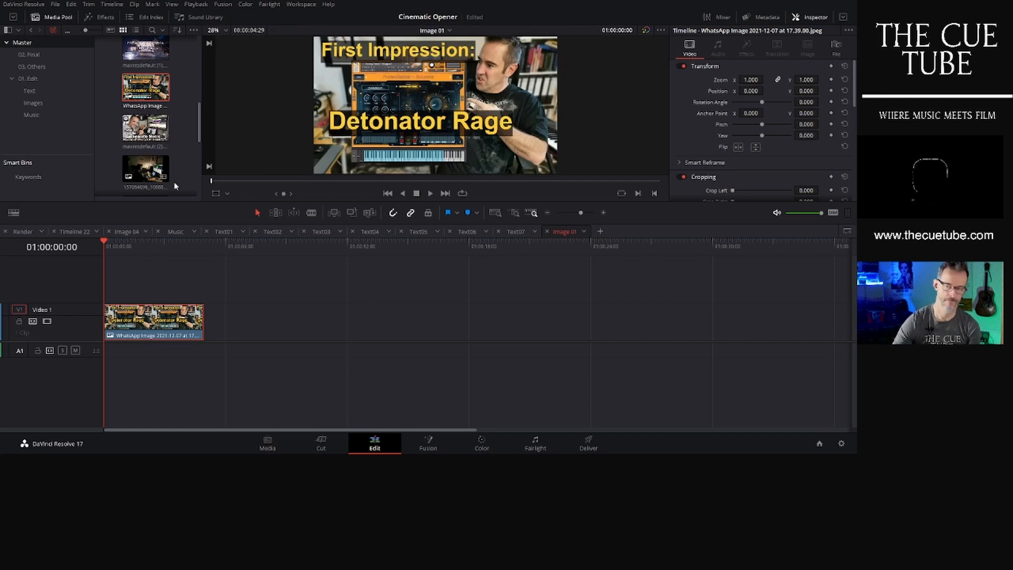
- Open the Image 02 timeline from the Images bin and delete its offline image clip
left_click(40, 104)
scroll(182, 141, "down", 3)
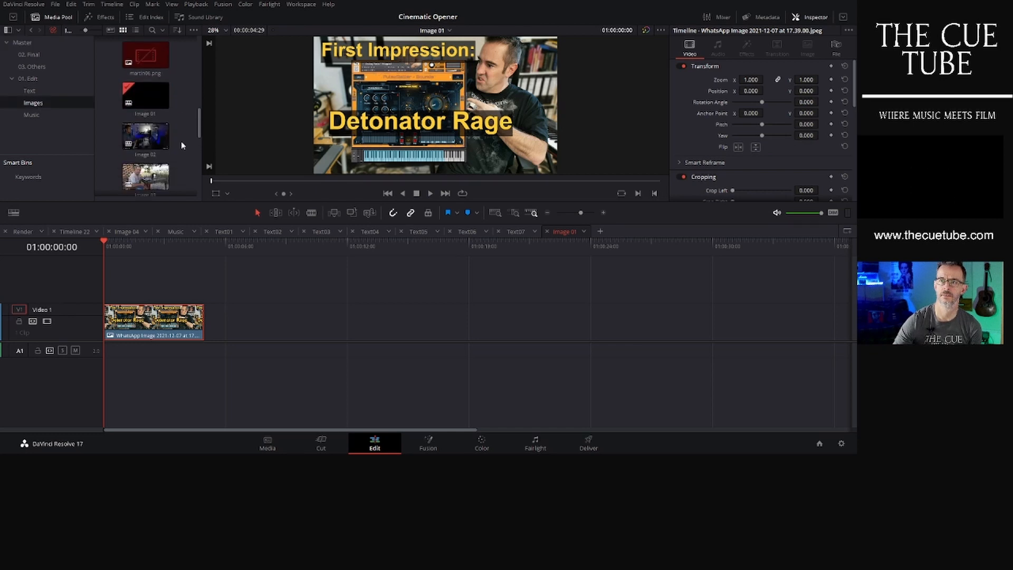
double_click(152, 137)
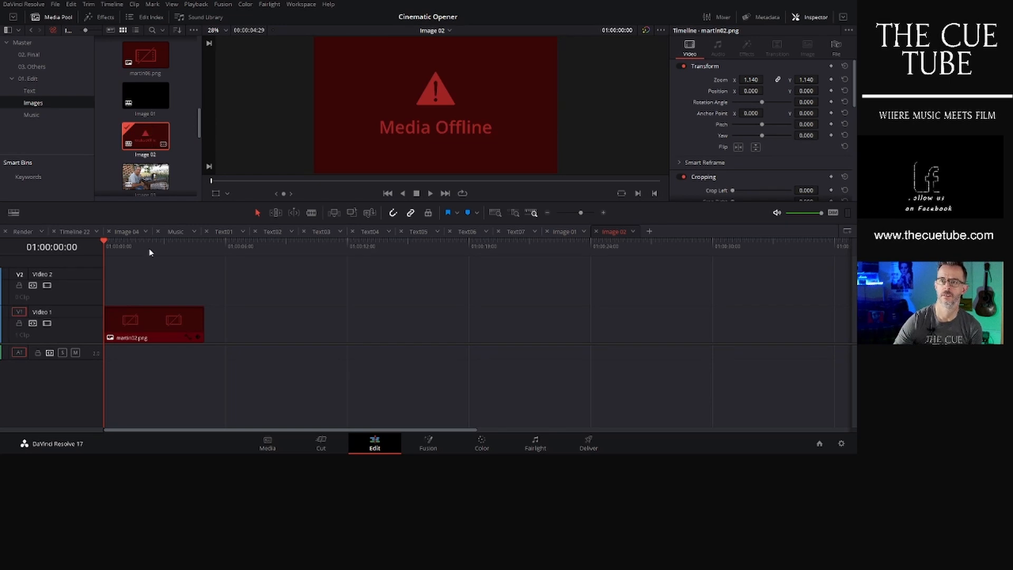
left_click(150, 320)
key("Delete")
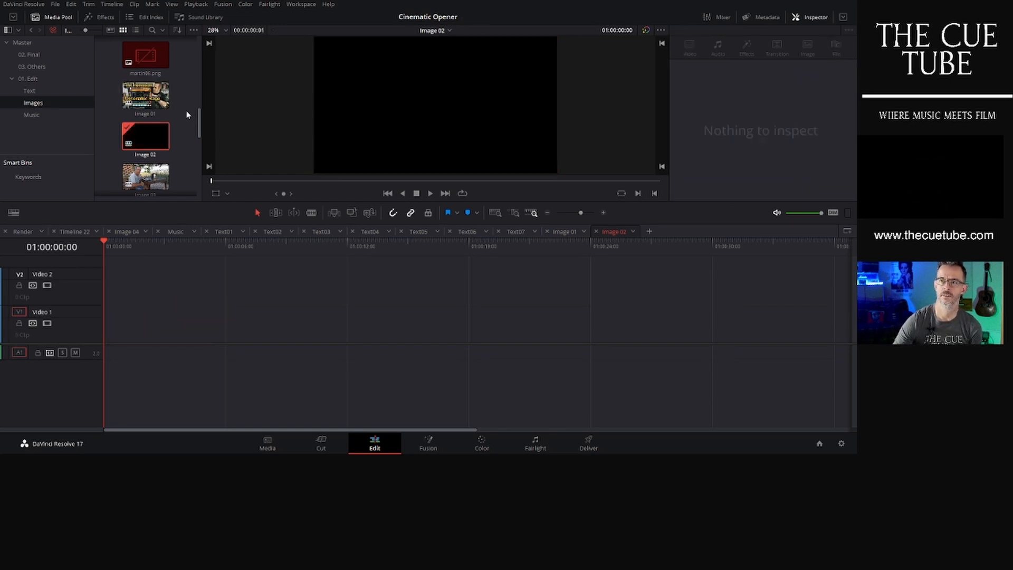
- Add the 240125924 photo from the Master bin to Video 1 and set its zoom to 1.89 and Y position to 272
left_click(33, 43)
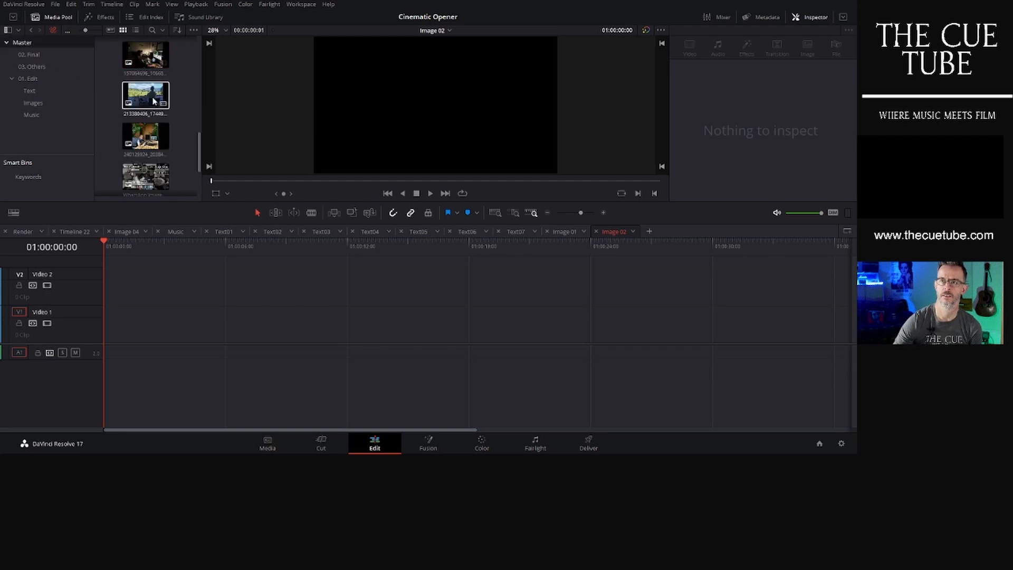
scroll(183, 108, "down", 1)
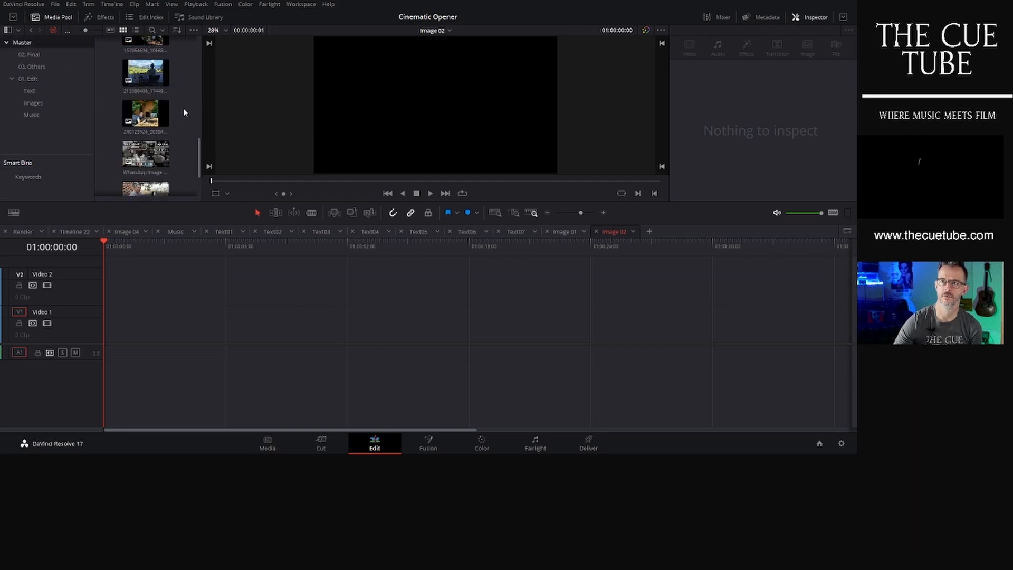
left_click_drag(147, 113, 128, 327)
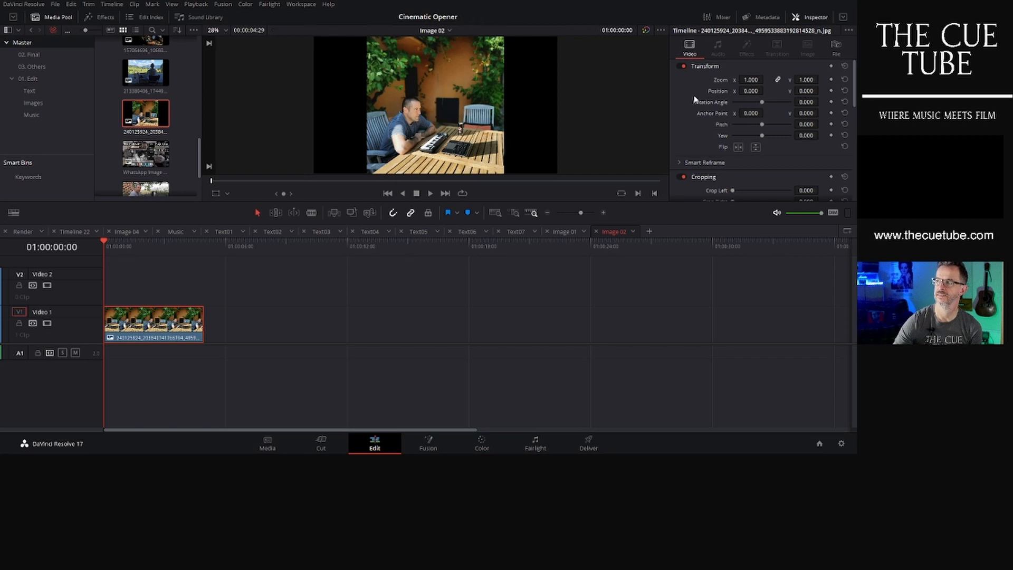
left_click_drag(746, 80, 822, 91)
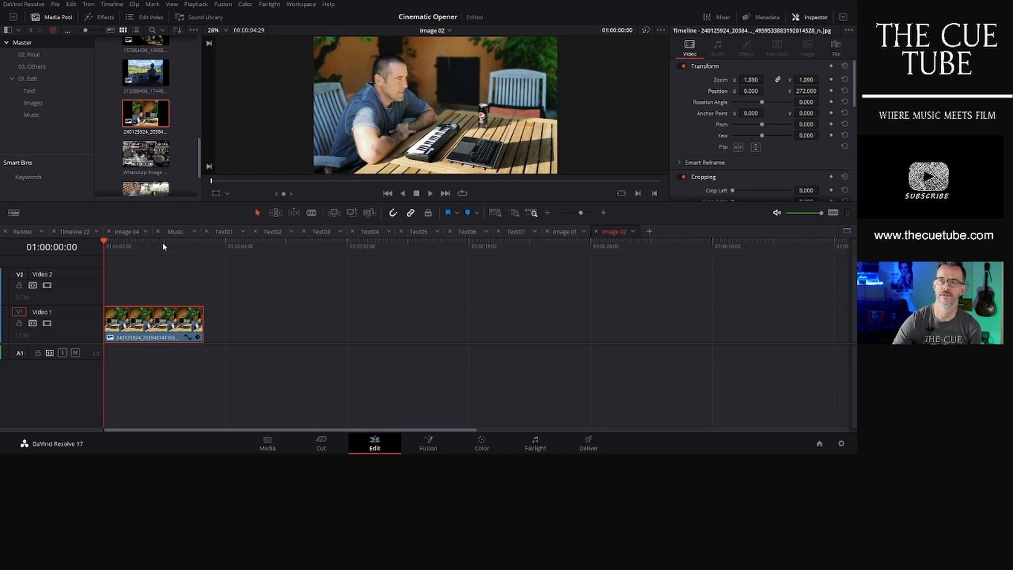
- Open the Image 03 timeline from the Images bin and delete its offline image clip
left_click(30, 105)
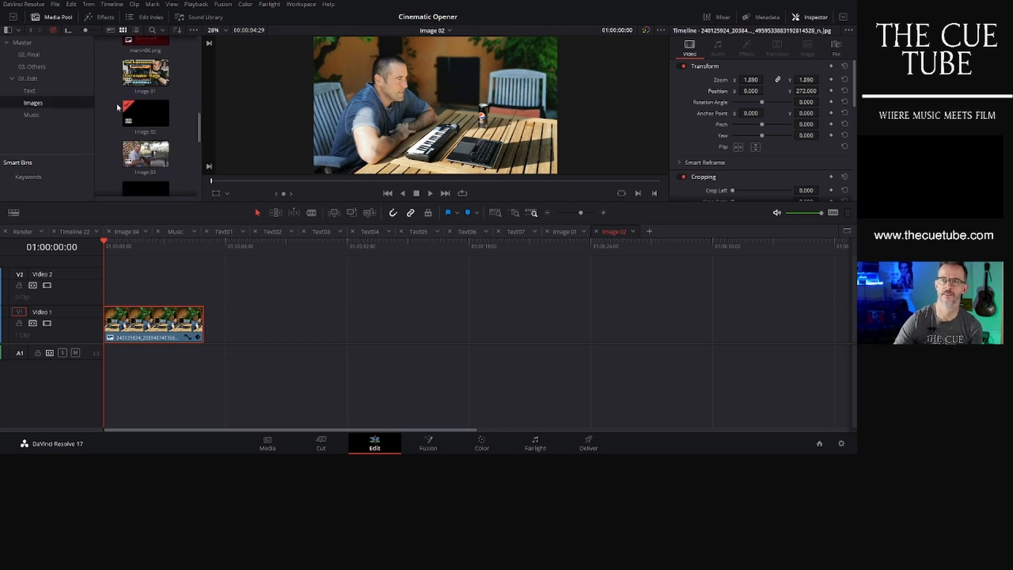
double_click(148, 162)
left_click(166, 333)
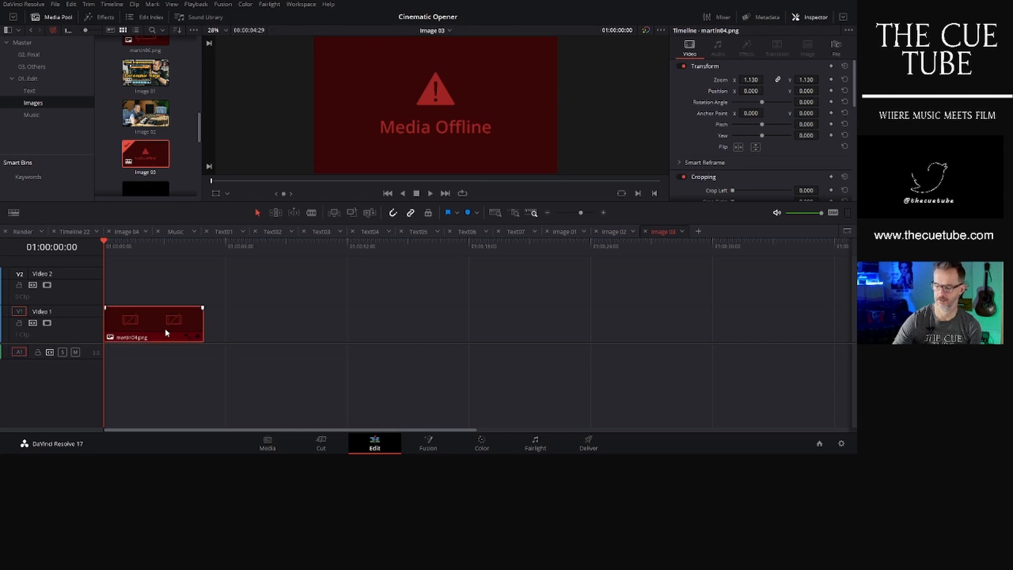
key("Delete")
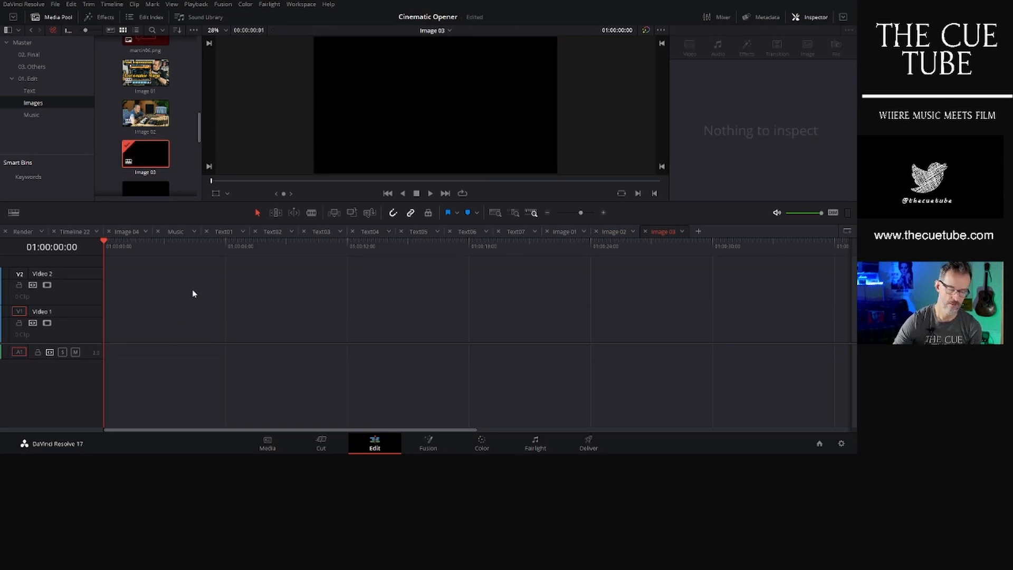
- Add martin.png from the Master bin to Video 1 of Image 03 and set its zoom to 1.19
scroll(176, 137, "up", 5)
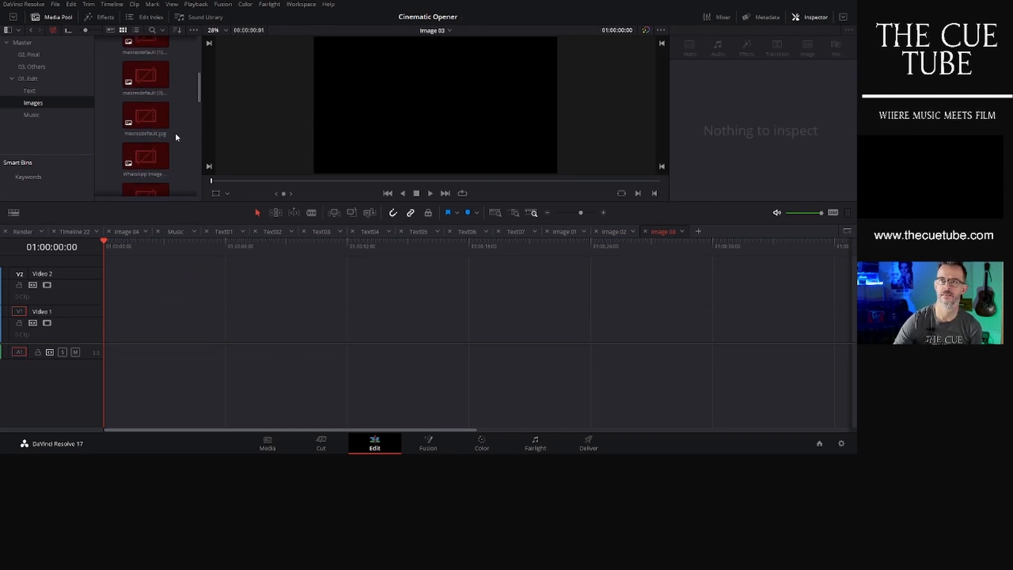
left_click(29, 42)
scroll(185, 125, "up", 5)
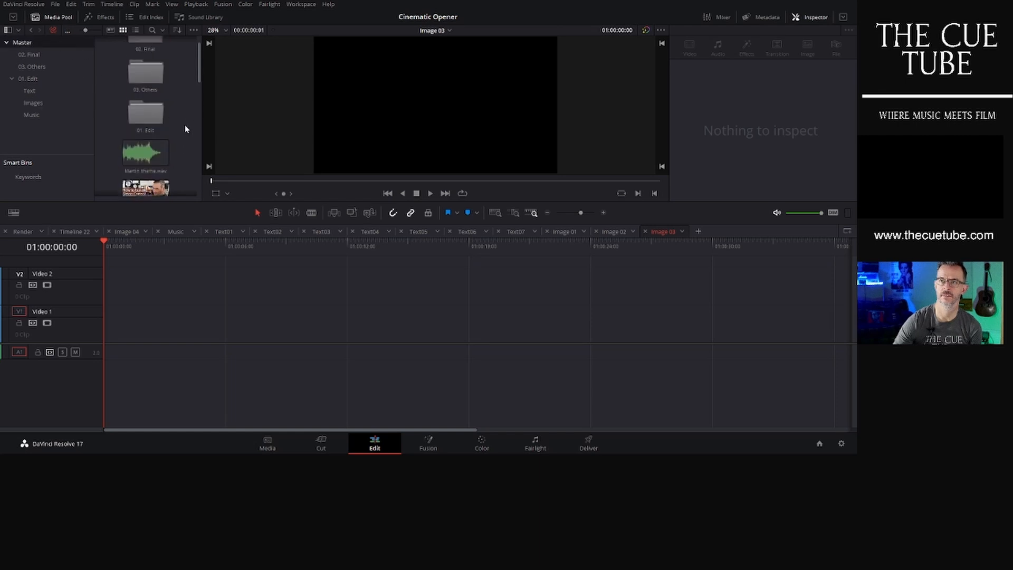
scroll(185, 139, "down", 5)
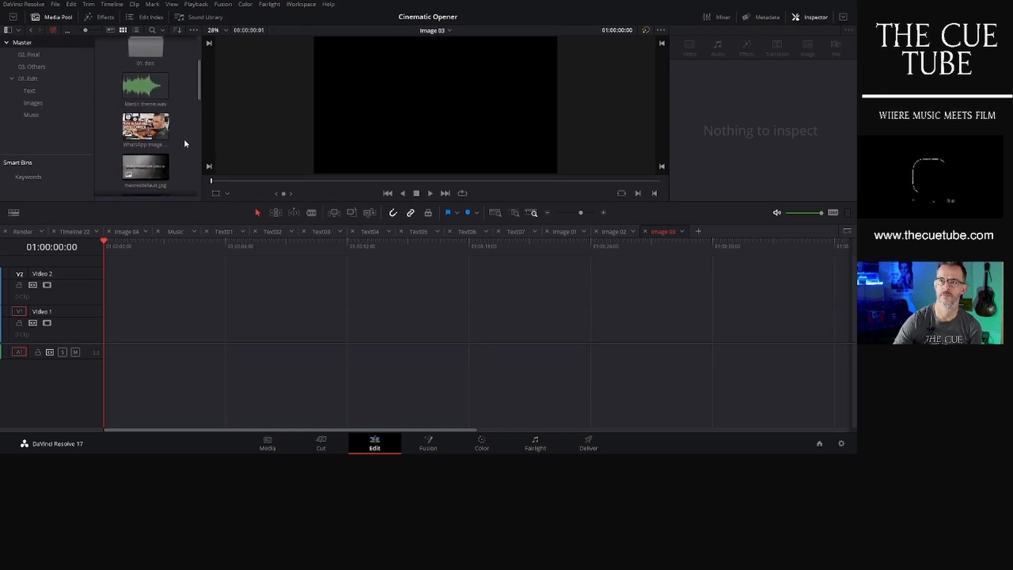
scroll(185, 141, "down", 6)
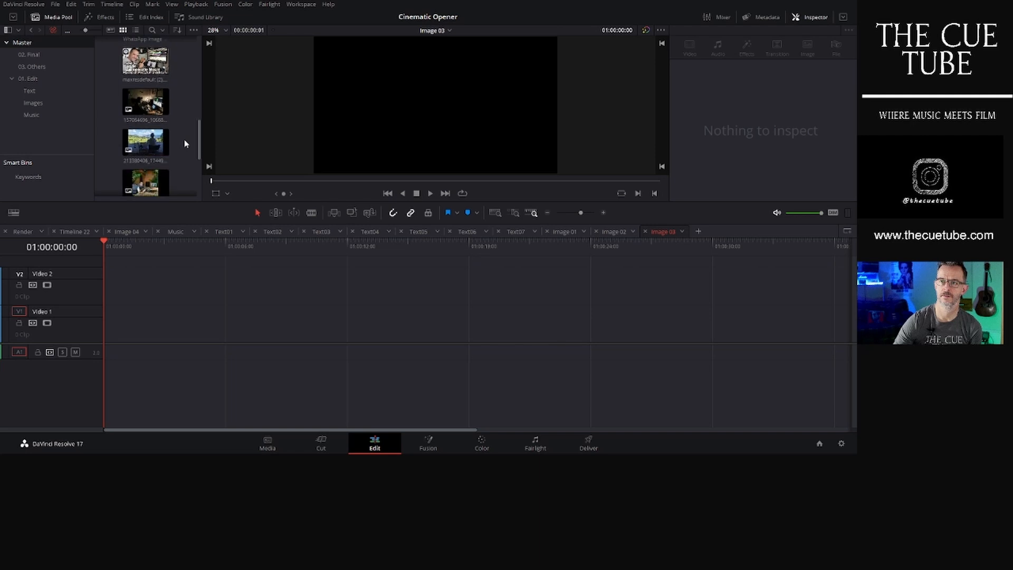
scroll(184, 143, "down", 3)
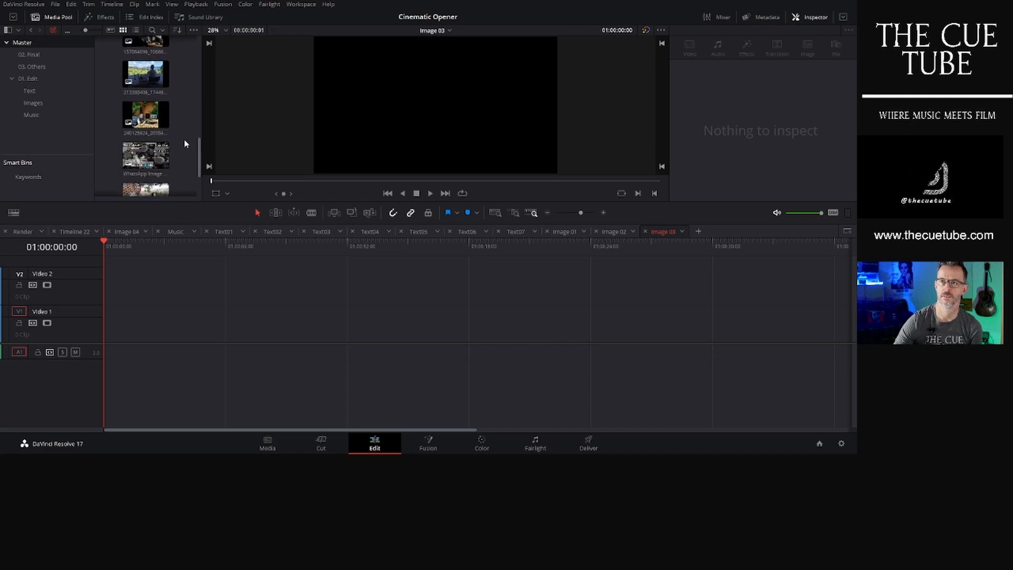
scroll(185, 143, "down", 2)
left_click_drag(147, 129, 101, 323)
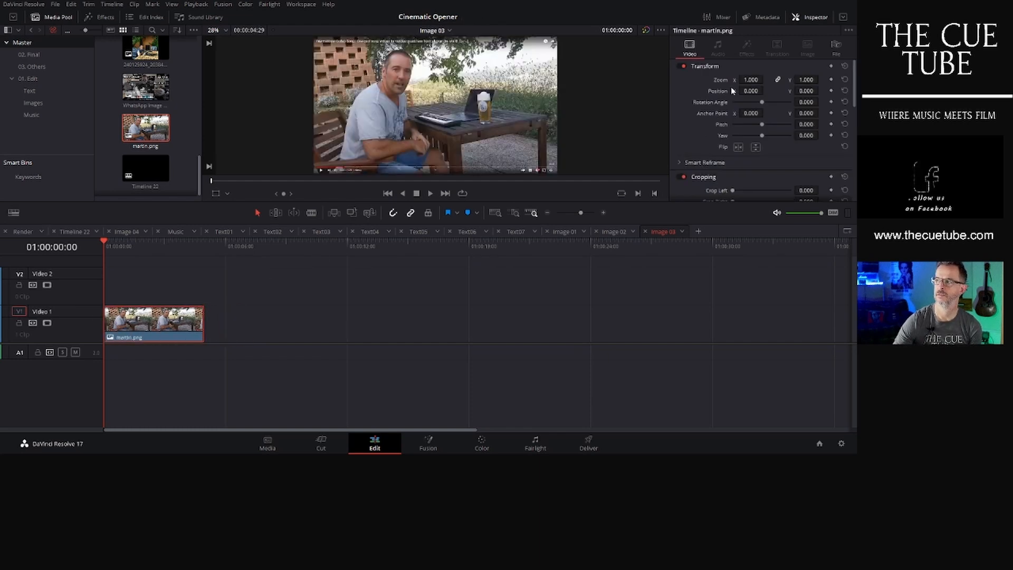
left_click_drag(742, 80, 766, 79)
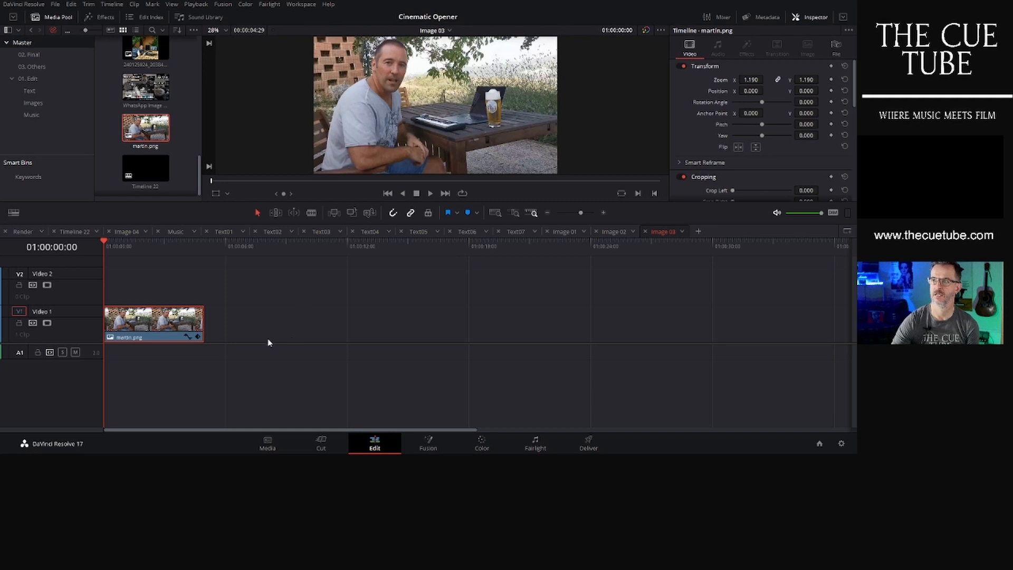
- Open the Image 04 timeline from the Images bin and delete its offline image clip
left_click(40, 104)
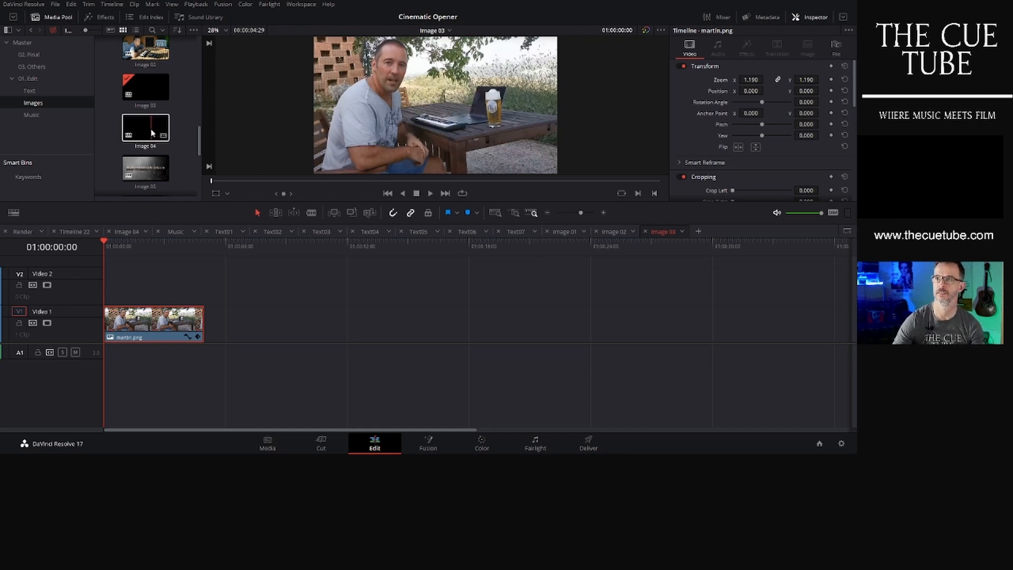
double_click(152, 132)
left_click(176, 374)
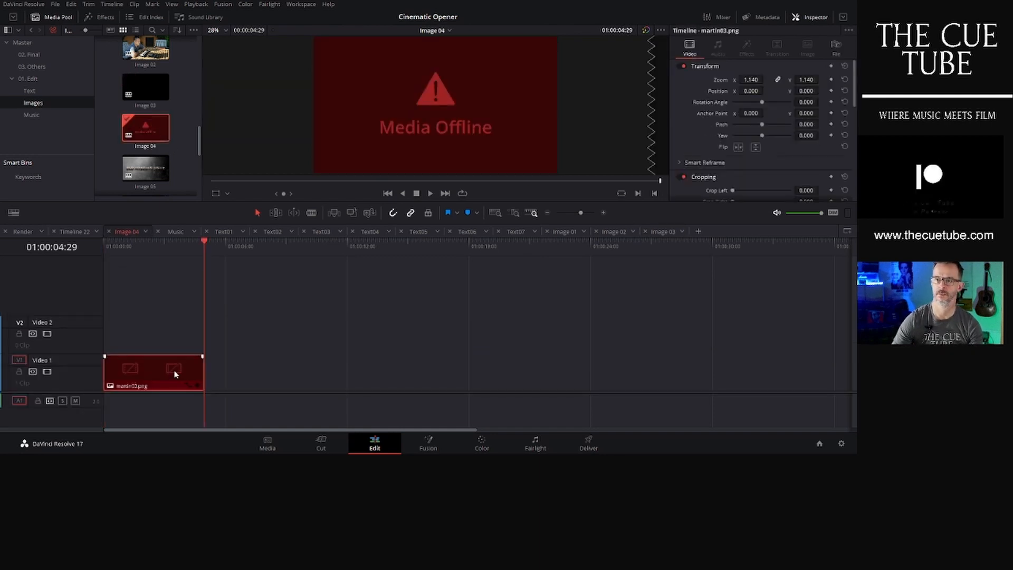
key("Delete")
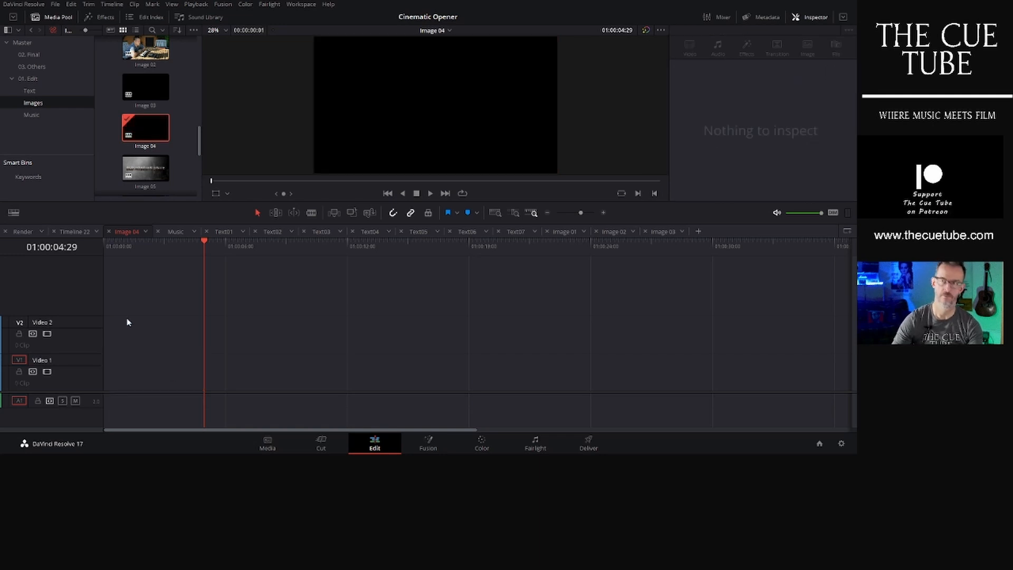
- Add the 213380406 photo from the Master bin to Video 1 of the Image 04 timeline
key("Home")
left_click(40, 45)
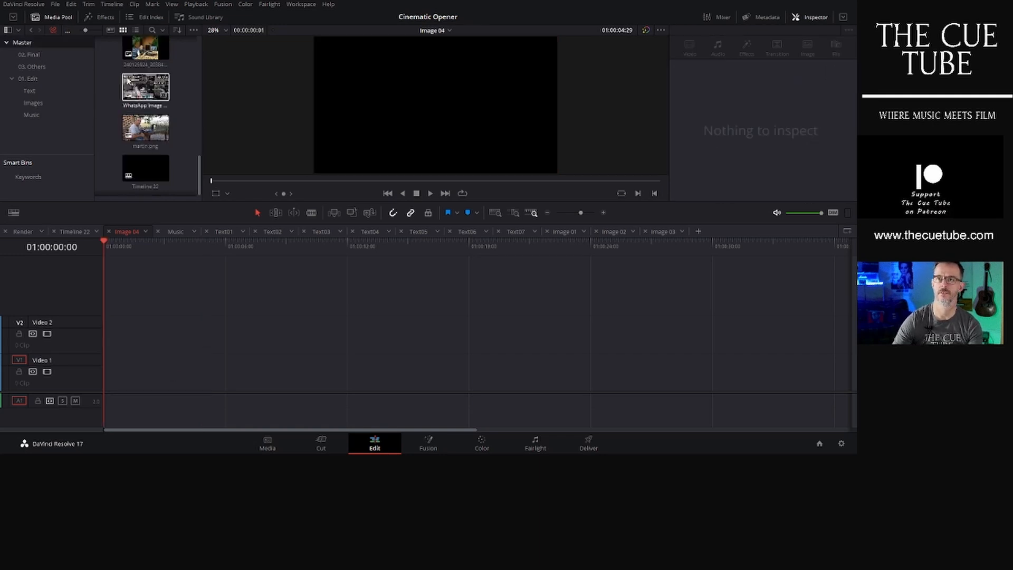
scroll(178, 155, "down", 3)
scroll(178, 157, "up", 5)
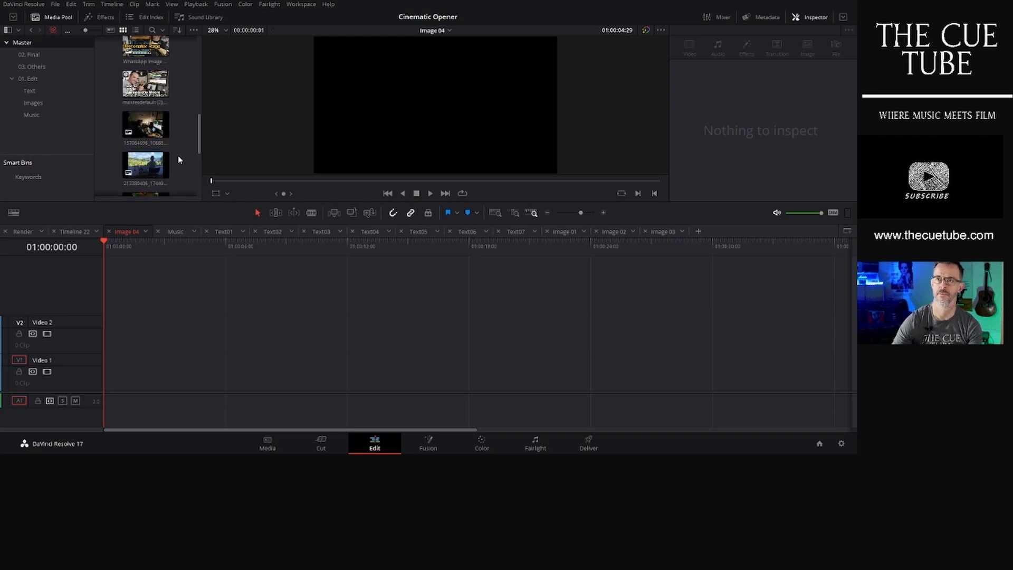
scroll(179, 155, "down", 1)
left_click_drag(149, 141, 153, 376)
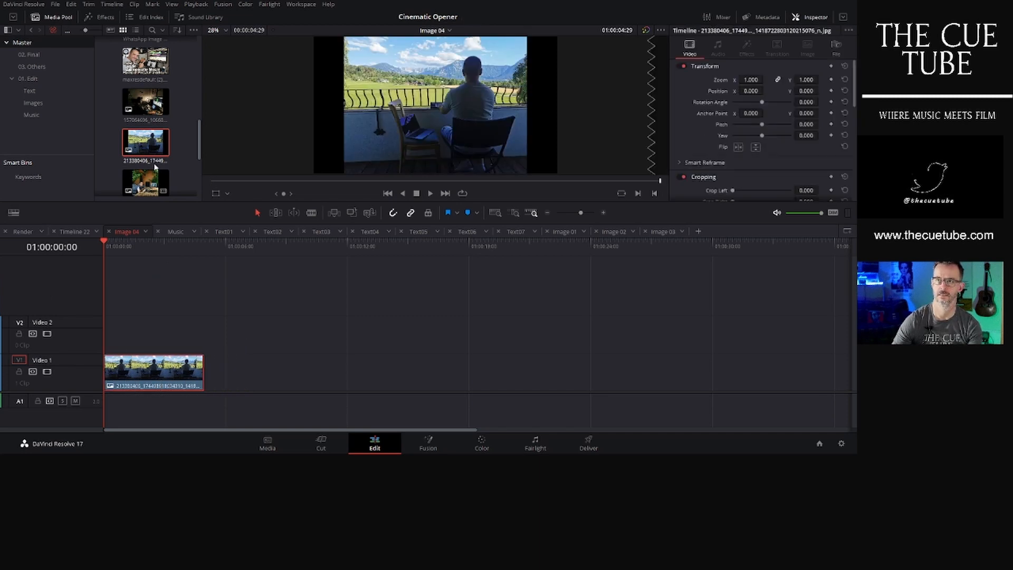
scroll(178, 154, "up", 3)
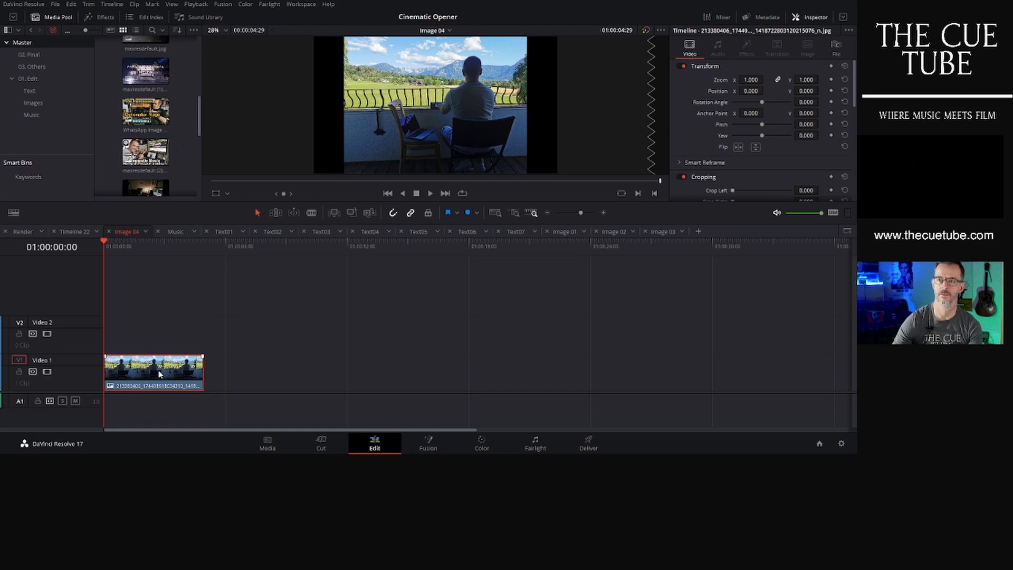
- Replace the photo in the Image 04 timeline with maxresdefault (2).jpg from the Master bin on Video 1
key("Delete")
scroll(164, 167, "up", 2)
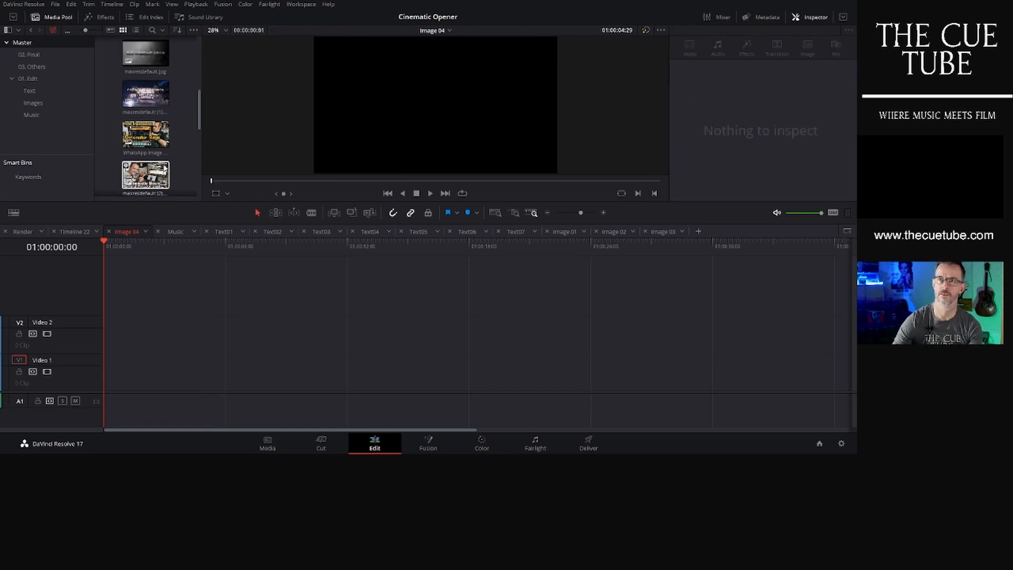
scroll(165, 167, "up", 2)
scroll(165, 168, "up", 3)
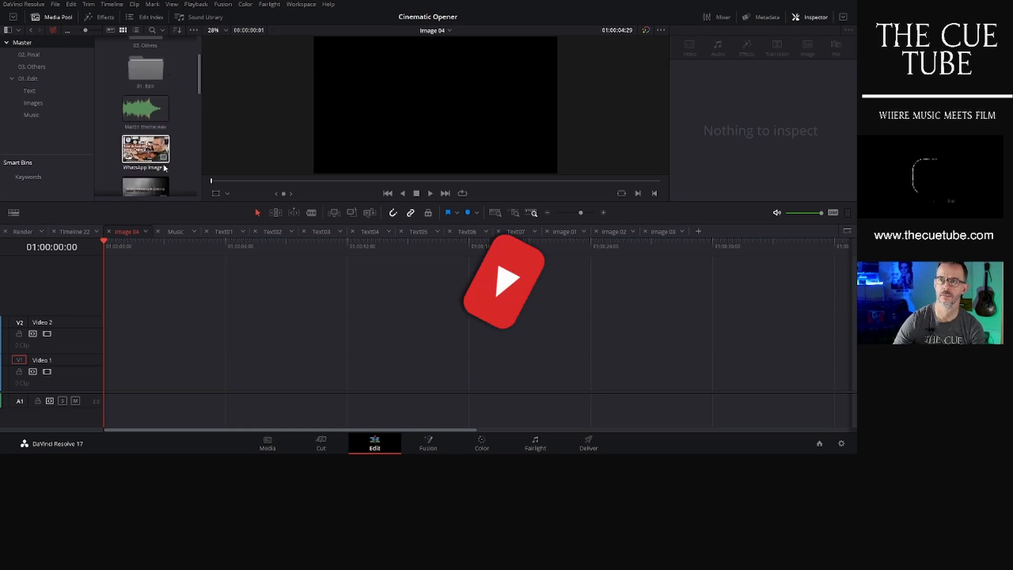
scroll(165, 168, "down", 6)
scroll(165, 167, "down", 2)
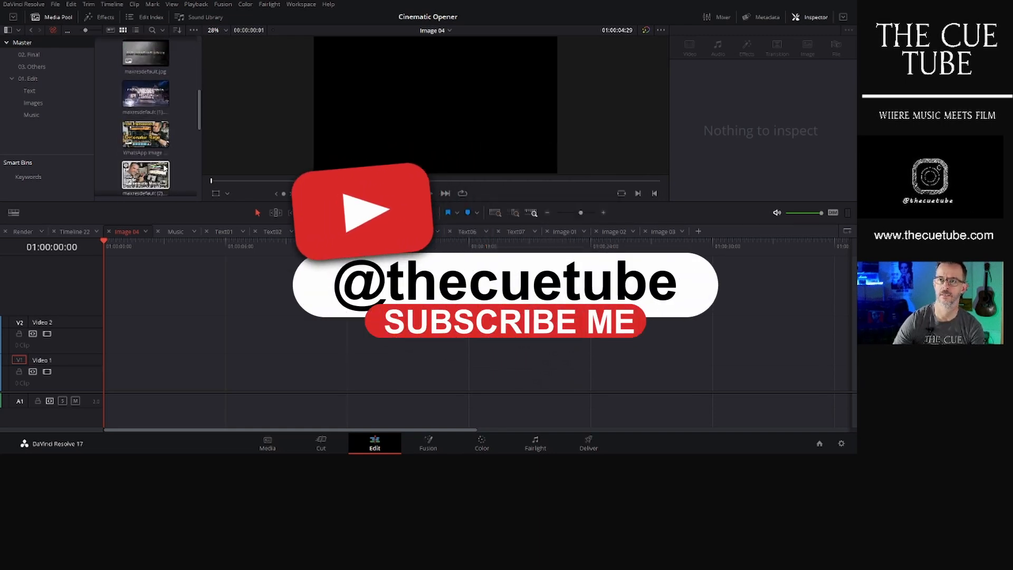
left_click_drag(146, 174, 124, 368)
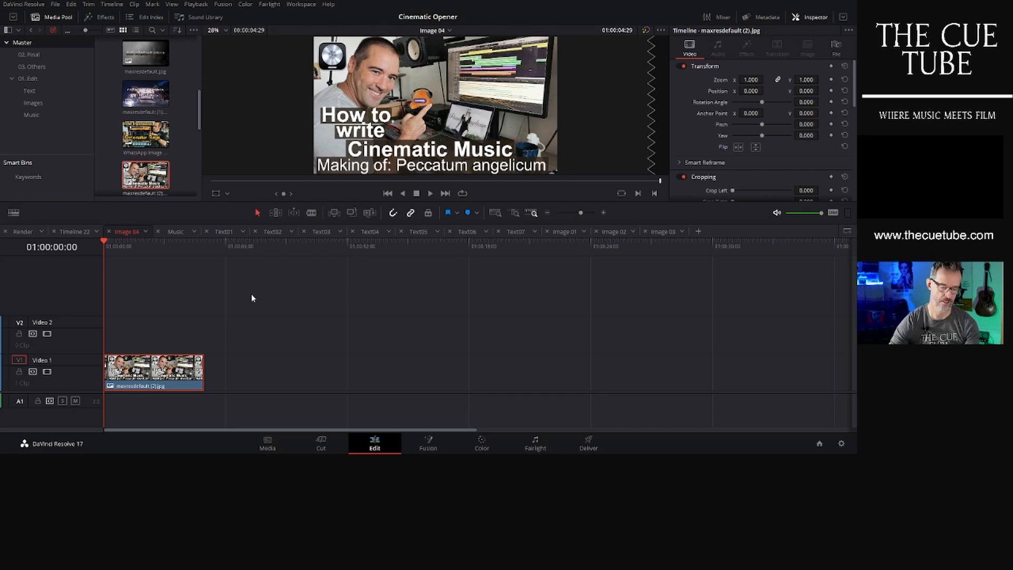
- Open the Image 05 timeline from the Images bin and delete its offline image clip
left_click(51, 102)
scroll(149, 153, "down", 10)
scroll(152, 156, "down", 2)
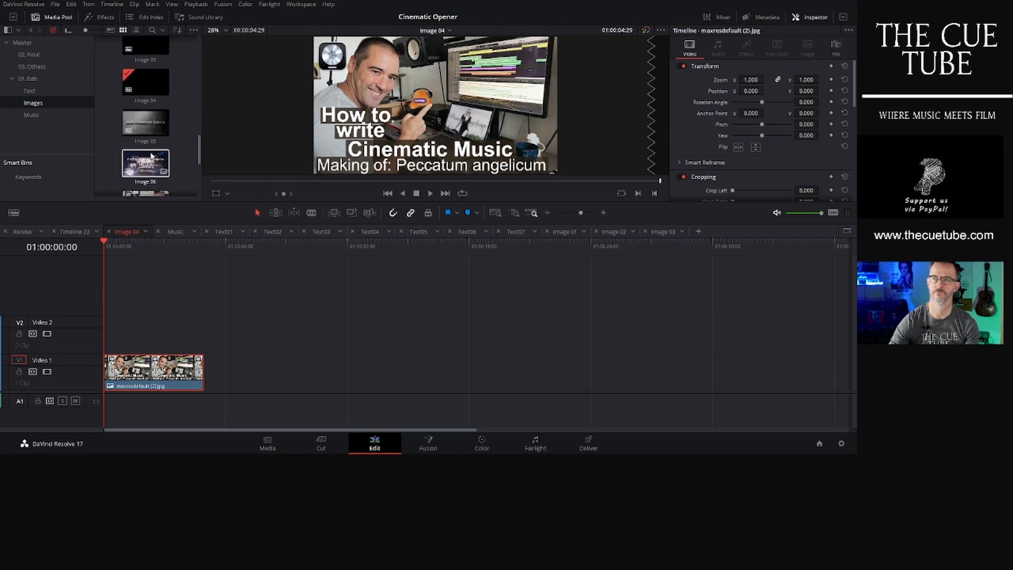
double_click(149, 124)
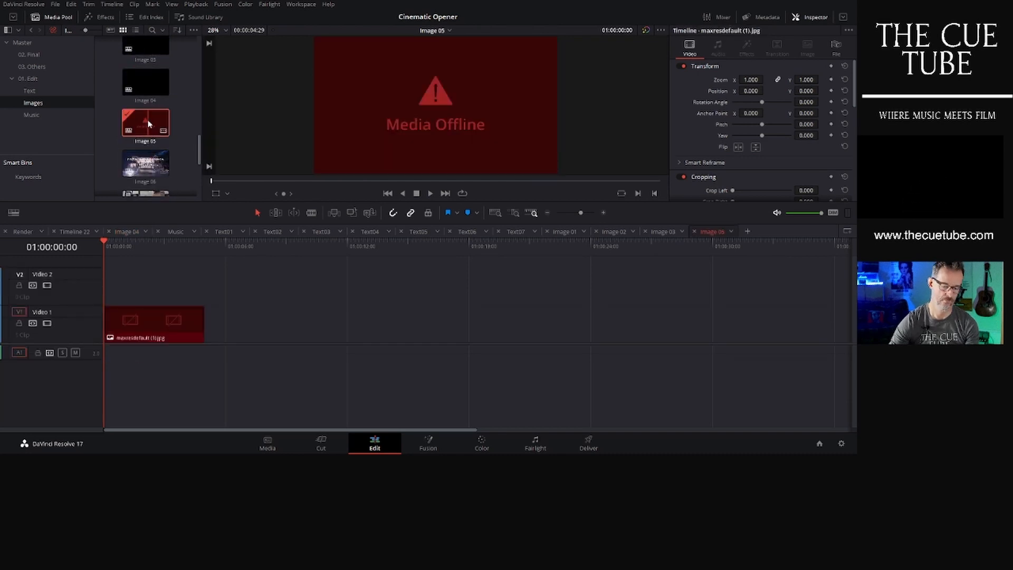
key("Delete")
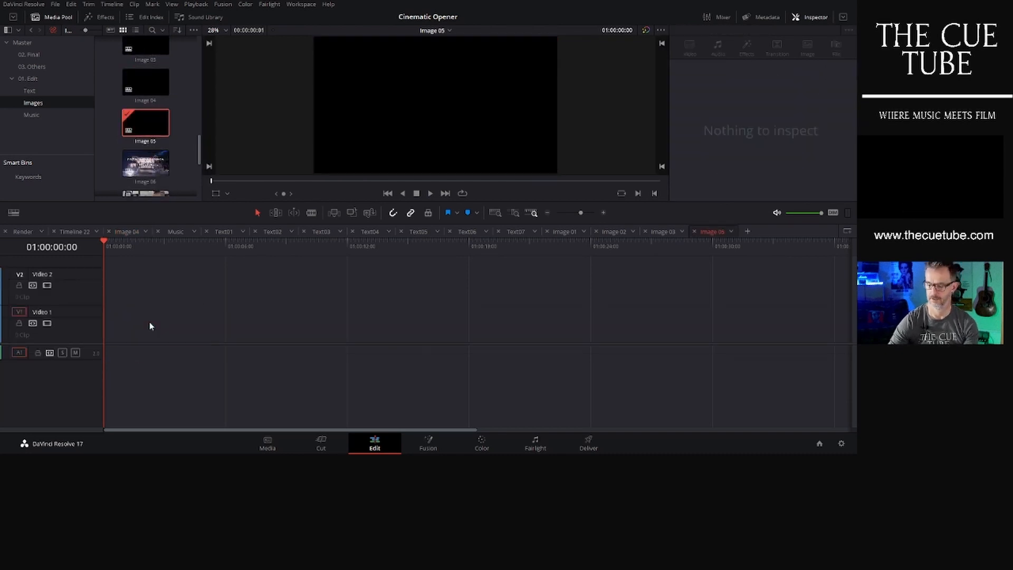
- Add maxresdefault.jpg from the Master bin to Video 1 of the Image 05 timeline
left_click(46, 41)
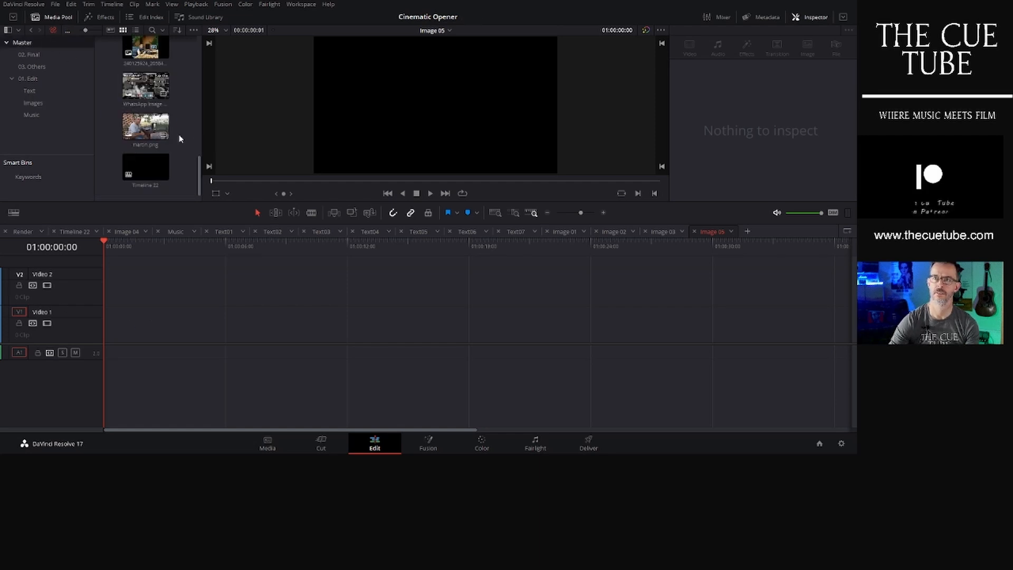
scroll(179, 138, "up", 5)
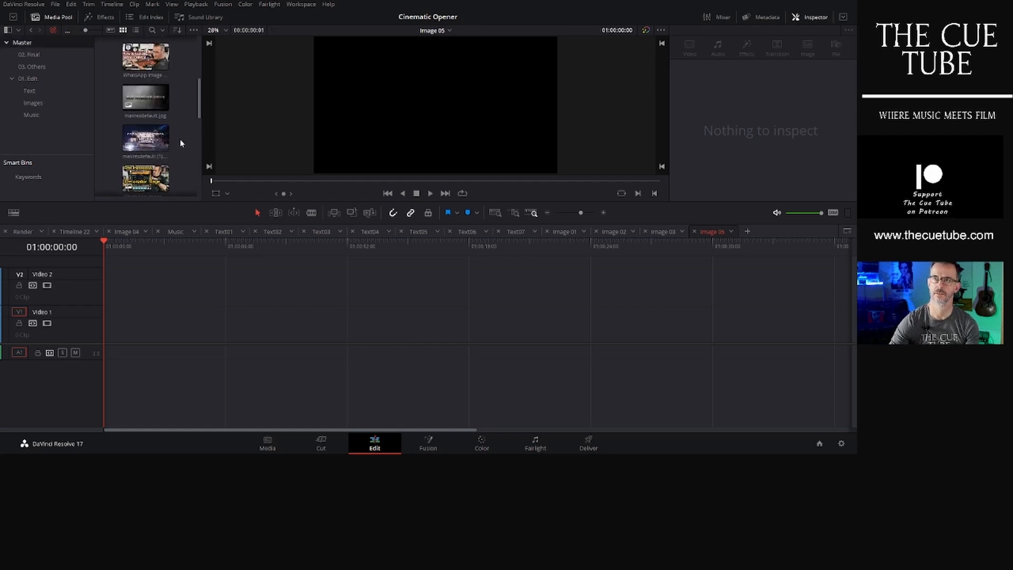
left_click(148, 104)
left_click_drag(147, 104, 135, 309)
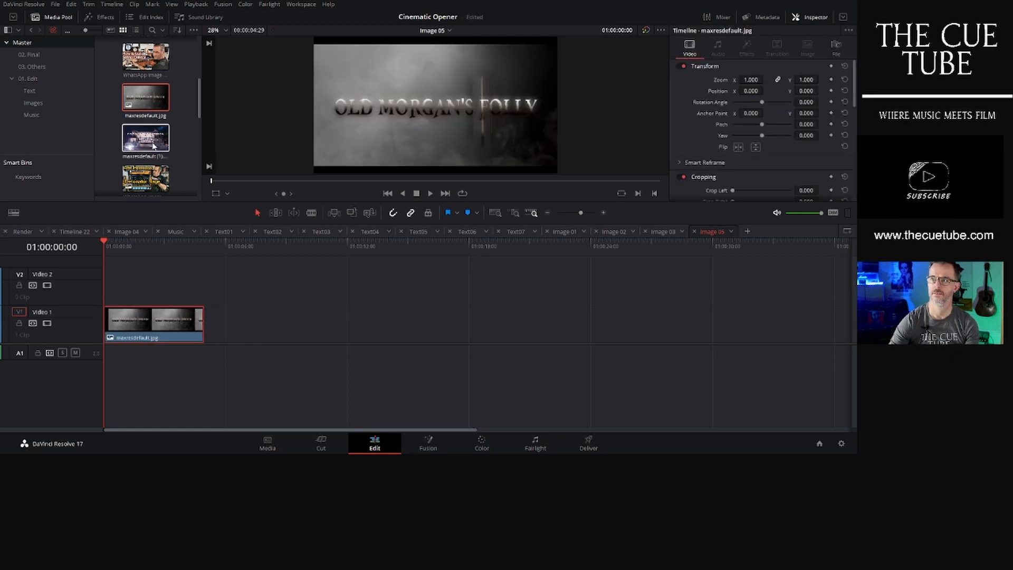
- Open the Image 06 timeline from the Images bin and delete its offline image clip
left_click(35, 103)
scroll(174, 165, "down", 10)
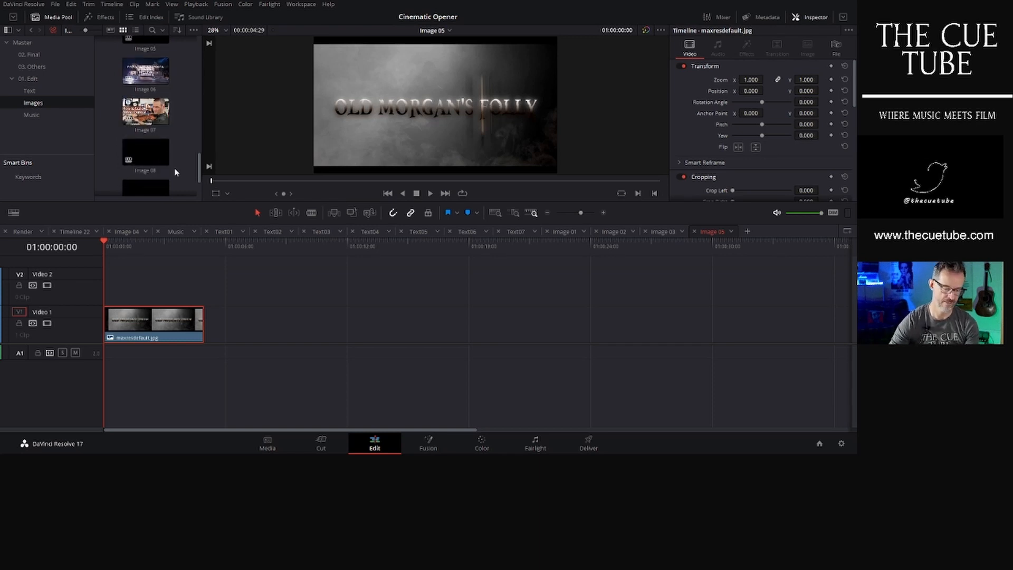
left_click(147, 76)
double_click(147, 76)
left_click(160, 317)
key("Delete")
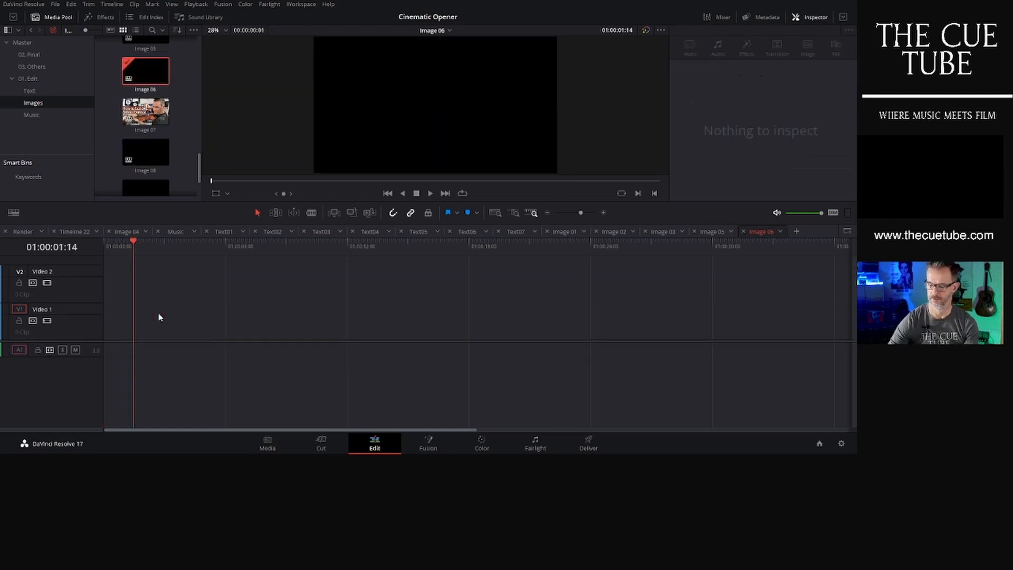
- Add maxresdefault (1).jpg from the Master bin to Video 1 of the Image 06 timeline, starting at the beginning
left_click(22, 45)
key("Home")
scroll(176, 148, "down", 5)
scroll(175, 153, "up", 4)
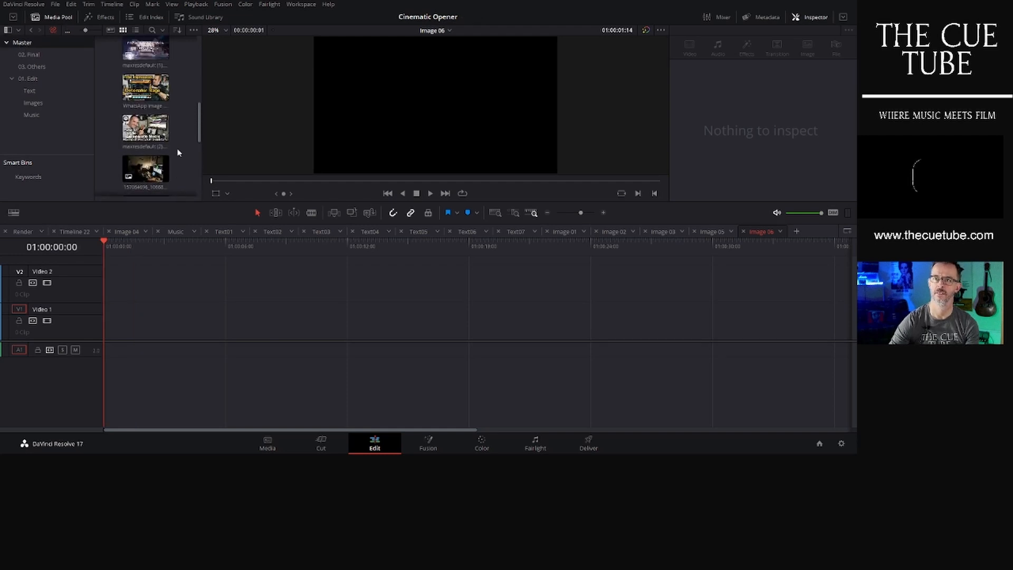
left_click_drag(145, 115, 132, 323)
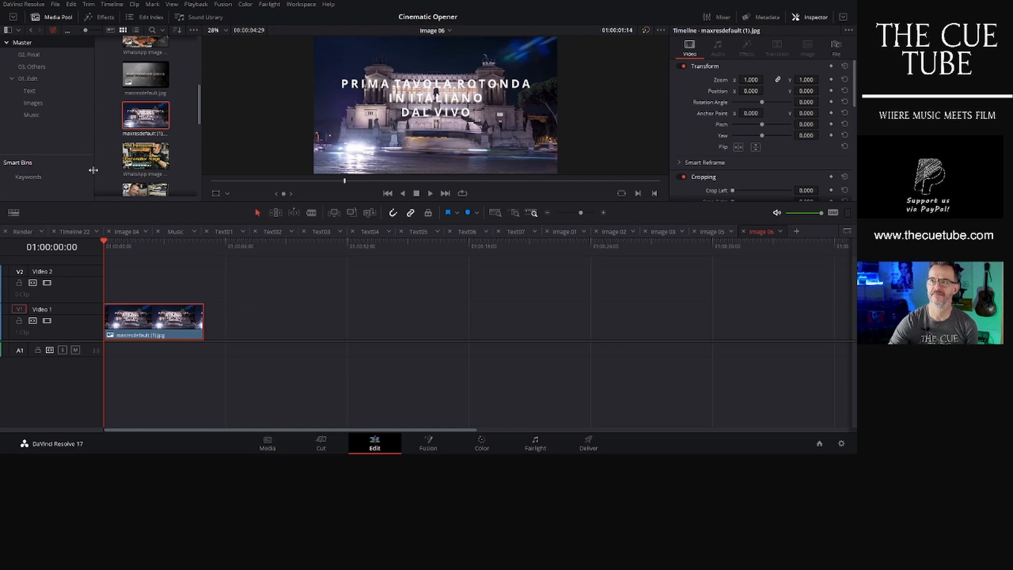
- Open the Image 07 timeline from the Images bin and delete its offline image clip
left_click(32, 103)
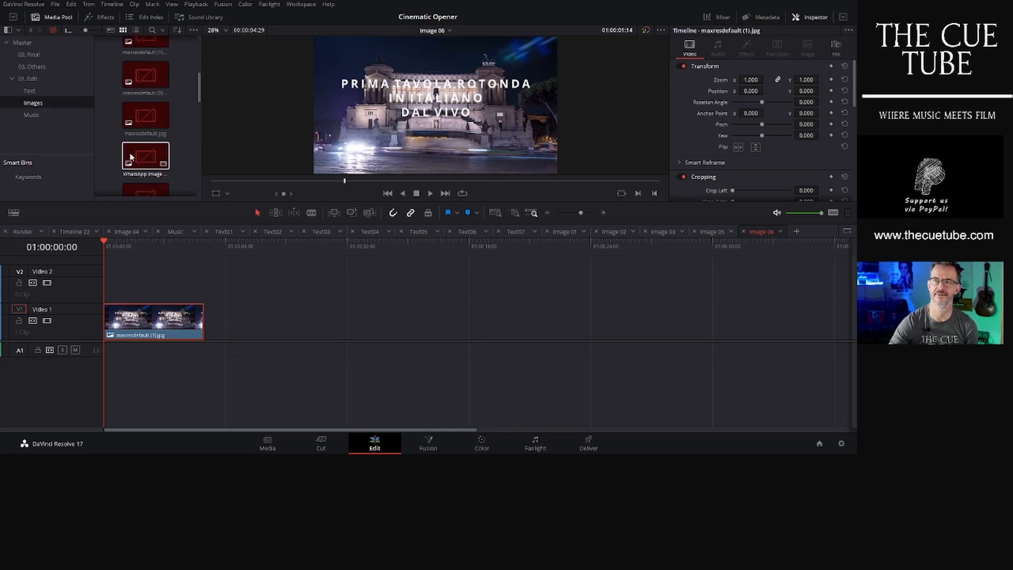
scroll(185, 166, "down", 3)
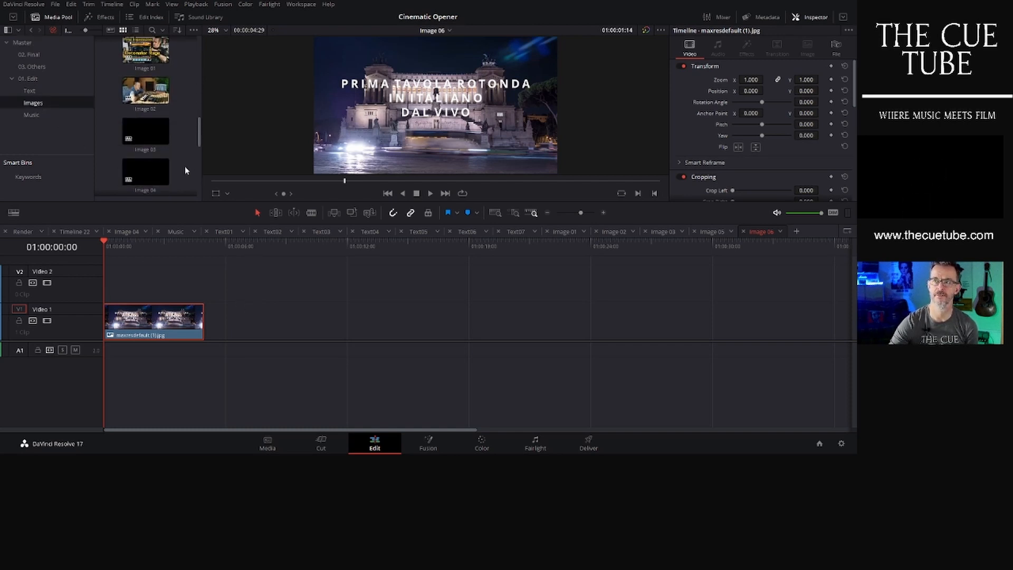
scroll(185, 170, "down", 3)
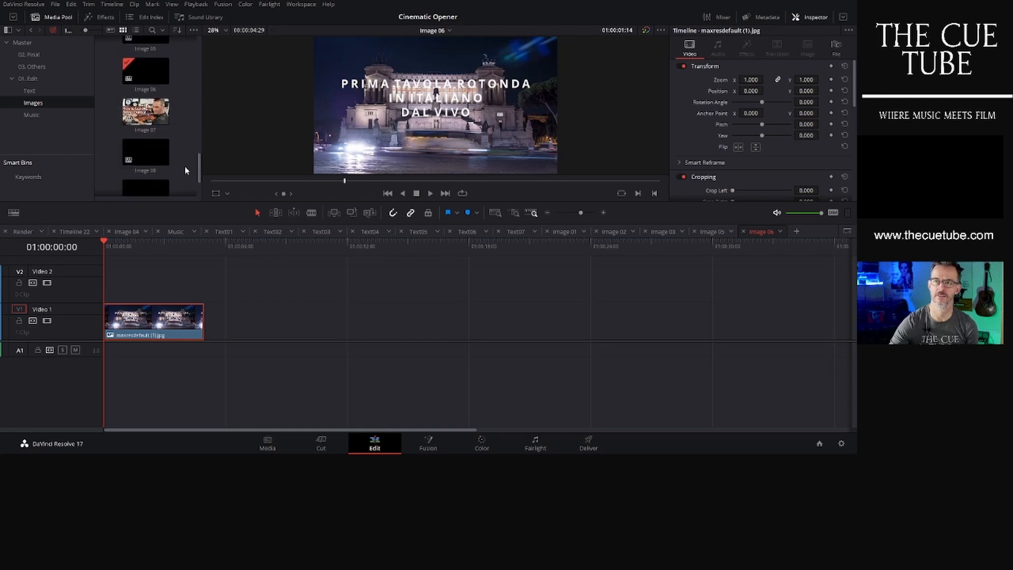
left_click(150, 118)
double_click(151, 119)
key("Delete")
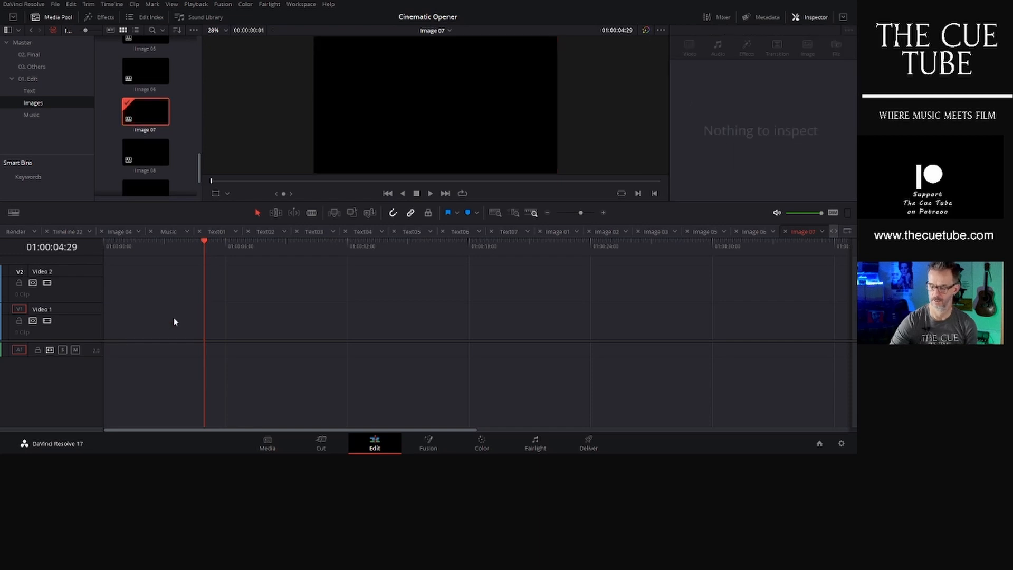
- Add the WhatsApp Image photo from the Master bin to the start of Video 1 in the Image 07 timeline
key("Home")
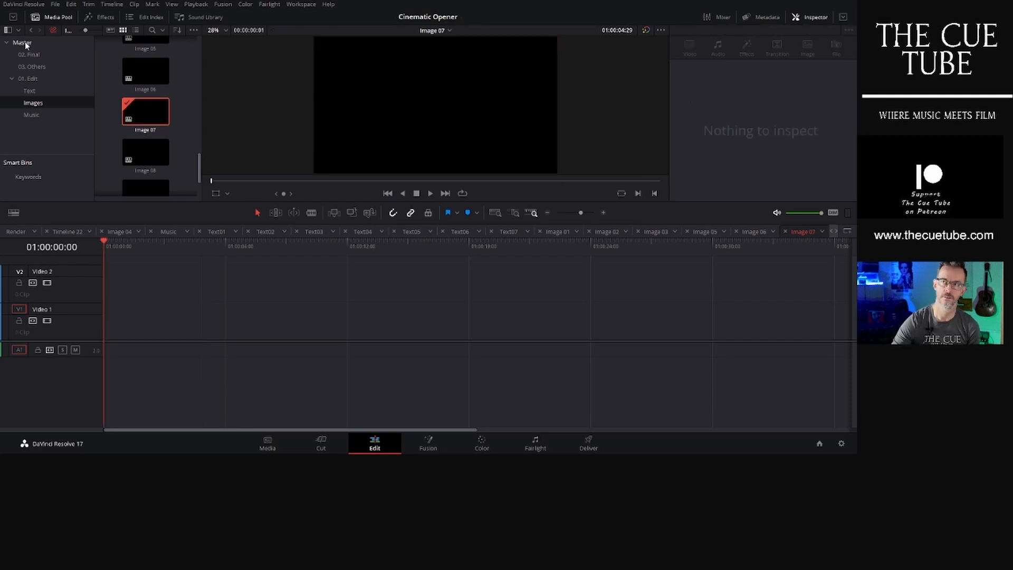
left_click(24, 43)
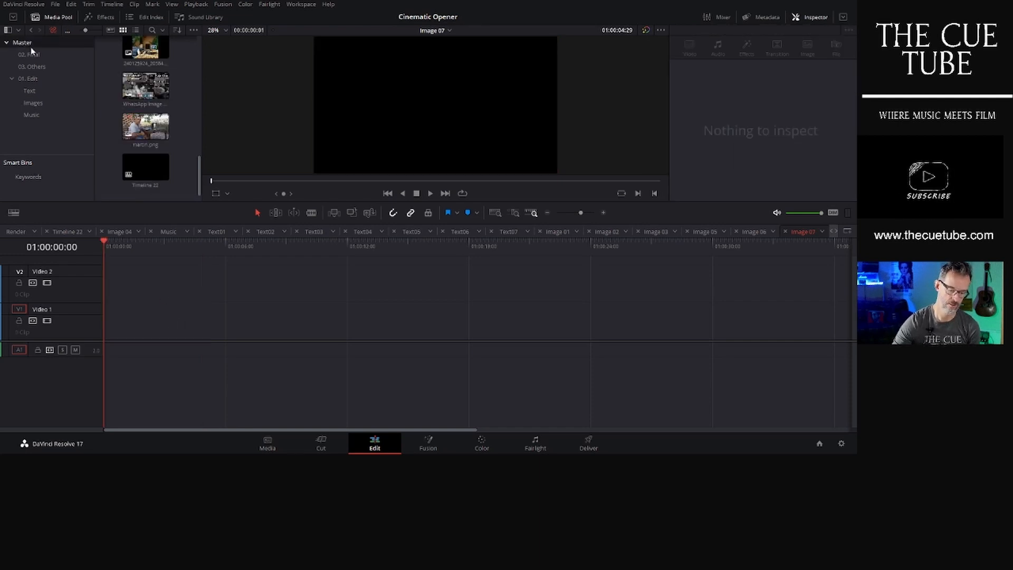
scroll(174, 153, "up", 3)
scroll(174, 153, "up", 3)
scroll(175, 153, "up", 3)
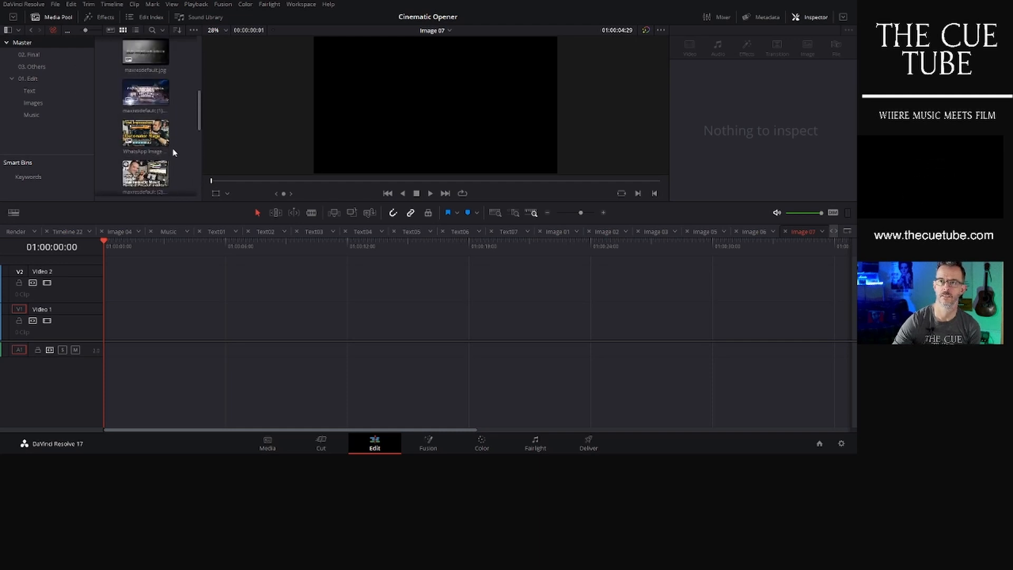
left_click_drag(148, 84, 106, 334)
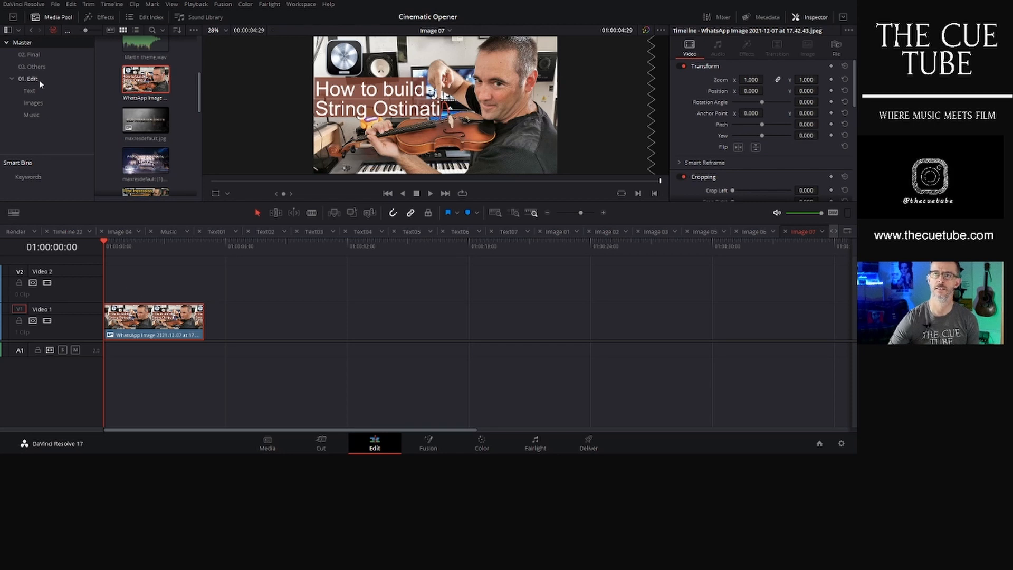
- Open the Render timeline from the Final bin and scrub through its title clips to review them
left_click(41, 55)
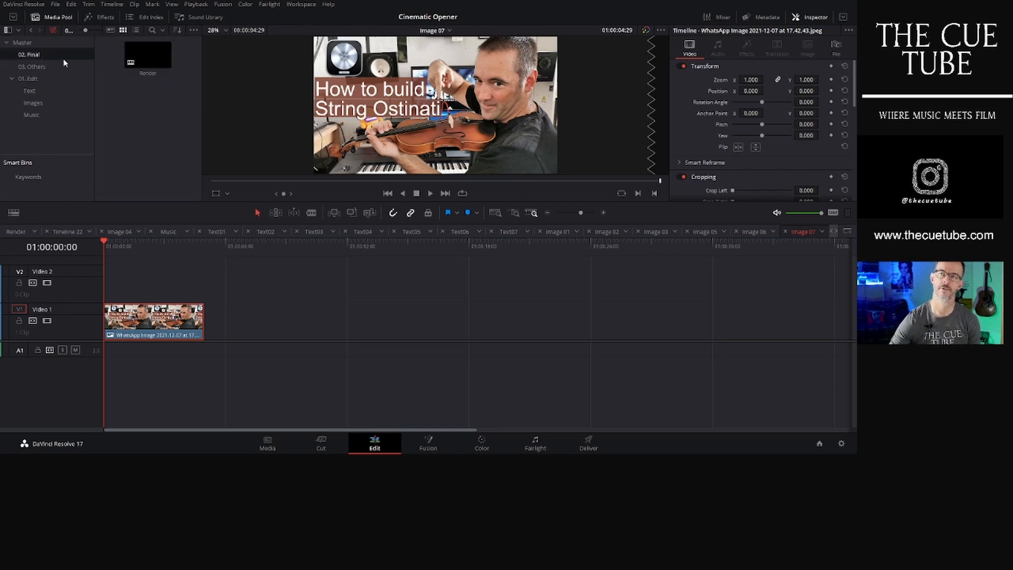
double_click(163, 58)
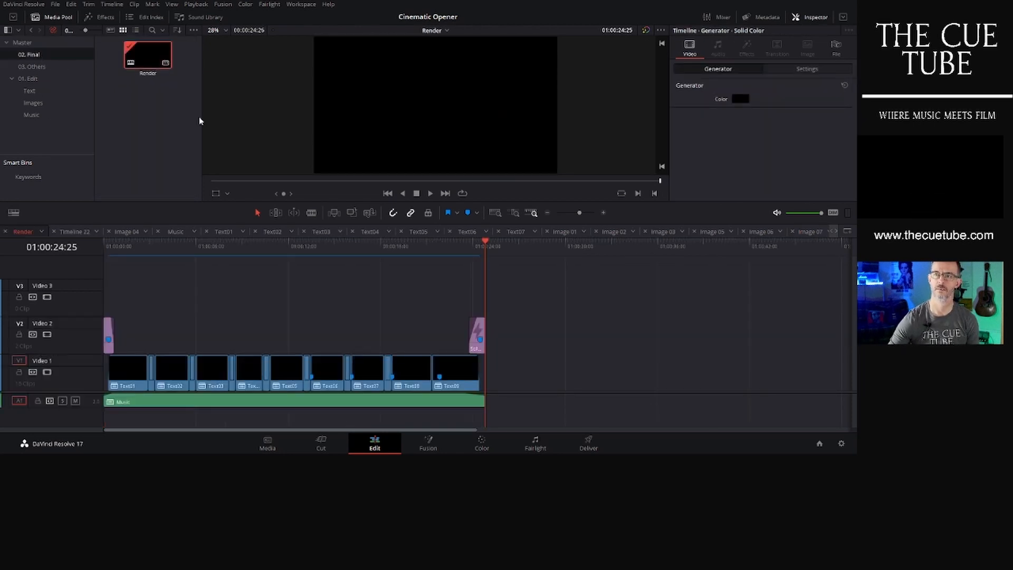
left_click(250, 244)
left_click(286, 245)
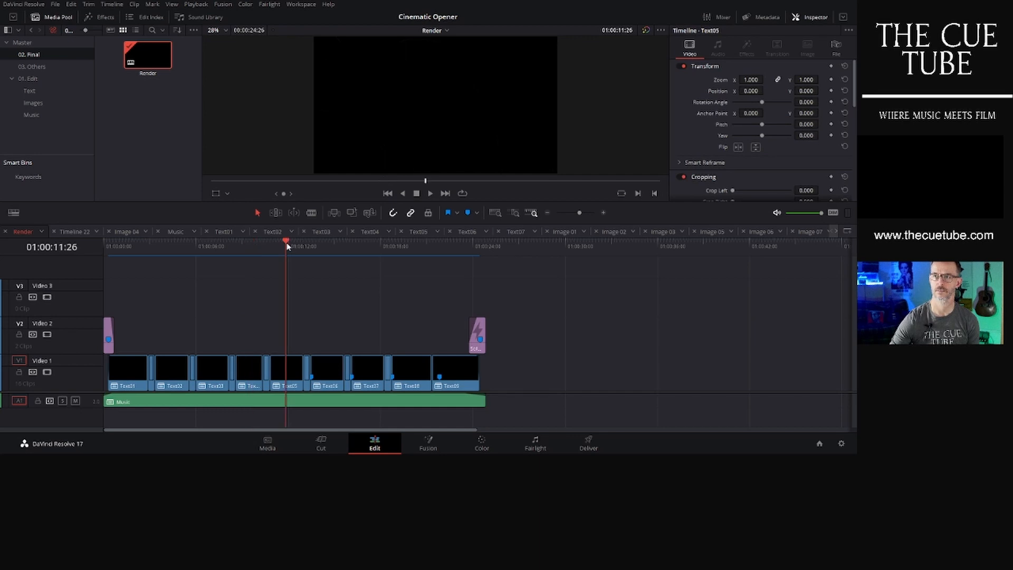
left_click(363, 246)
left_click(405, 247)
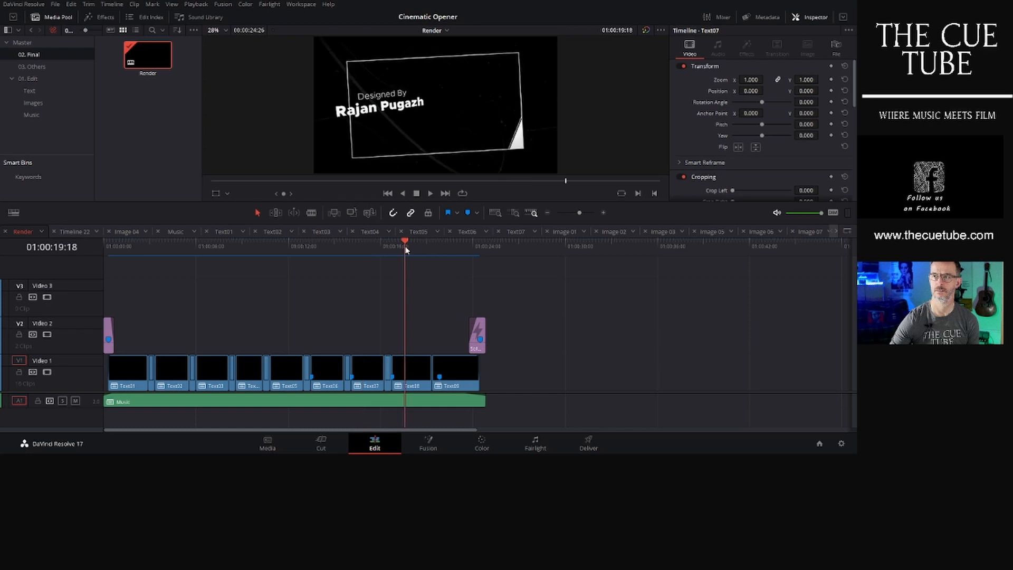
left_click(418, 389)
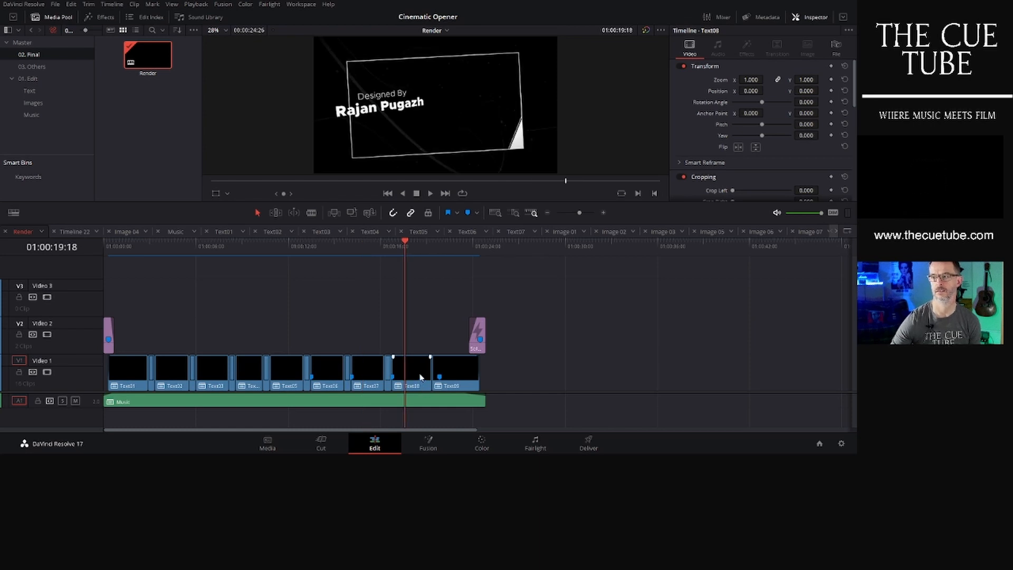
- Open the Image 08 timeline from the Images bin and delete its offline image clip
left_click(33, 103)
scroll(179, 158, "down", 5)
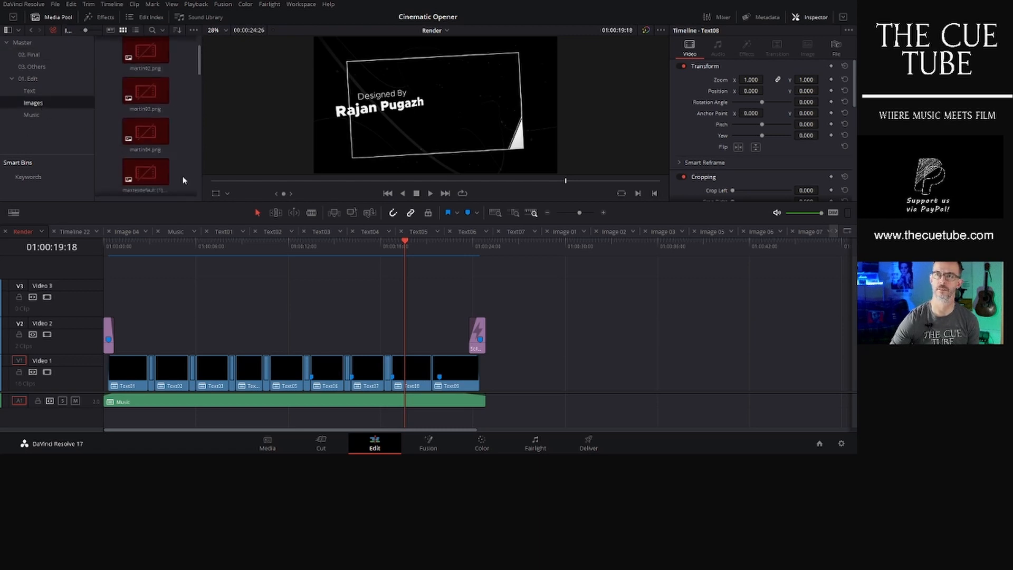
scroll(184, 166, "down", 3)
scroll(184, 163, "down", 5)
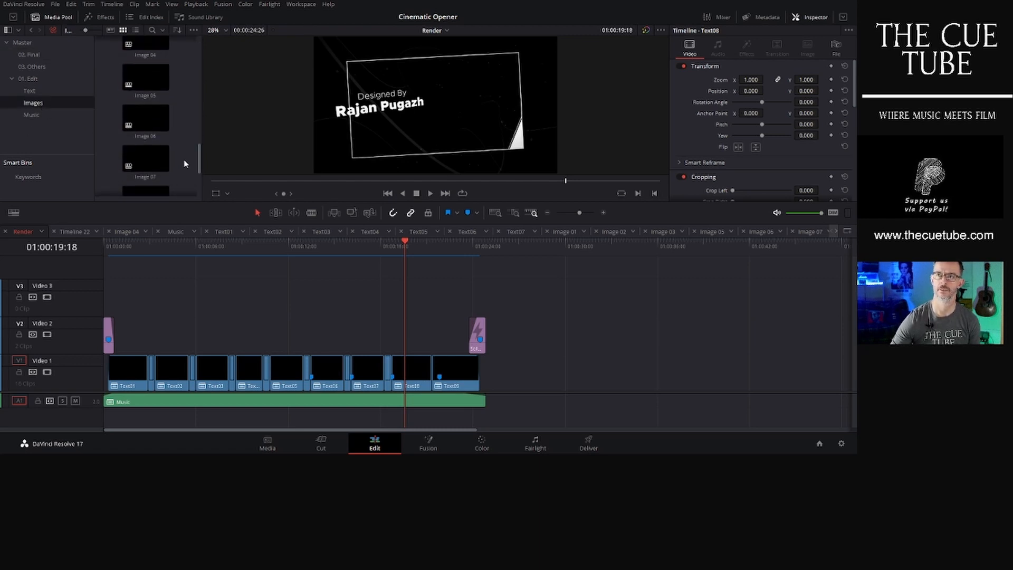
scroll(184, 164, "down", 1)
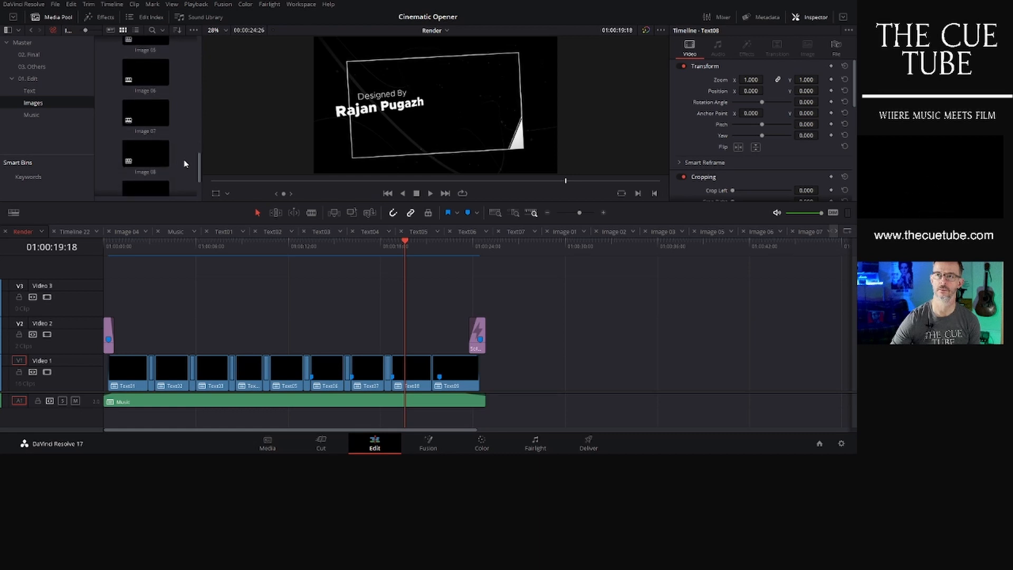
double_click(149, 156)
left_click(150, 325)
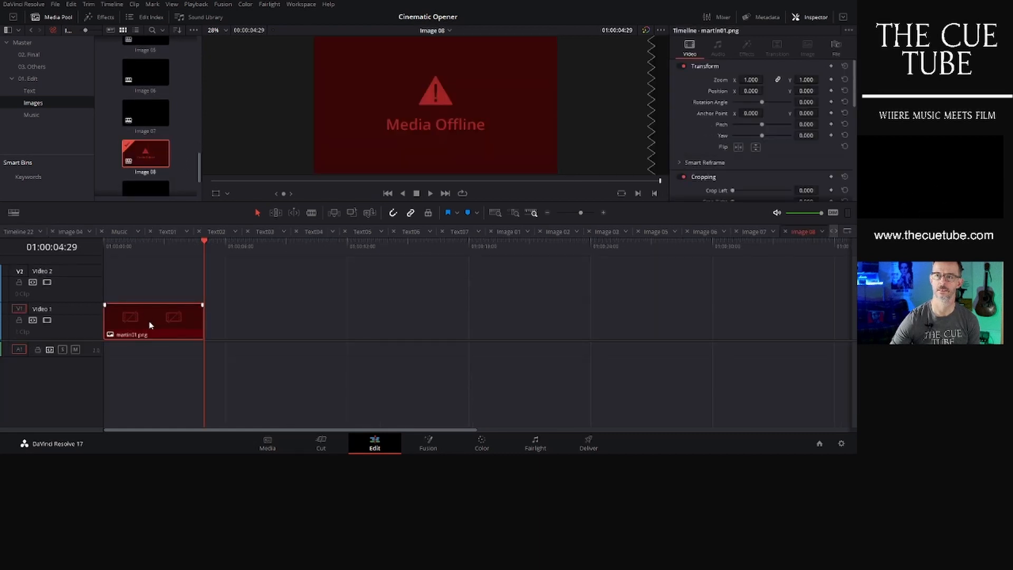
key("Delete")
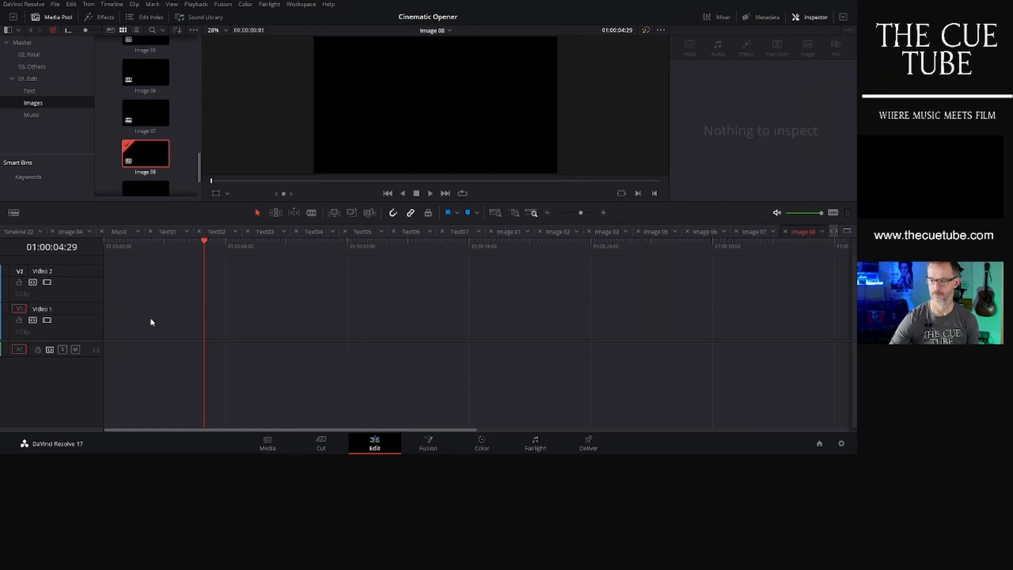
- Add the 157064696 photo from the Master bin to Video 1 of Image 08 and set its zoom to 1.38
left_click(29, 43)
key("Home")
scroll(193, 130, "up", 5)
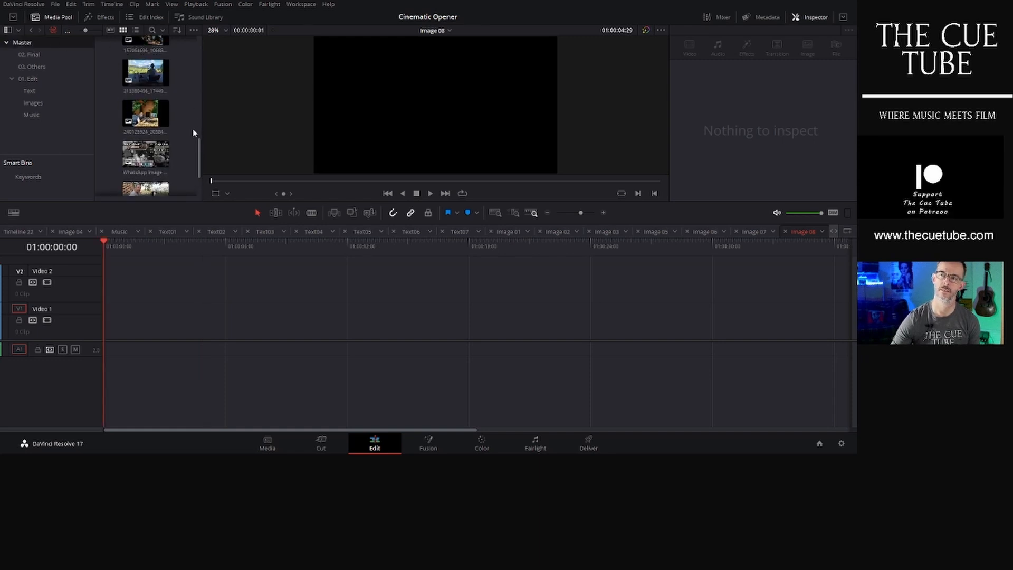
left_click_drag(149, 132, 129, 316)
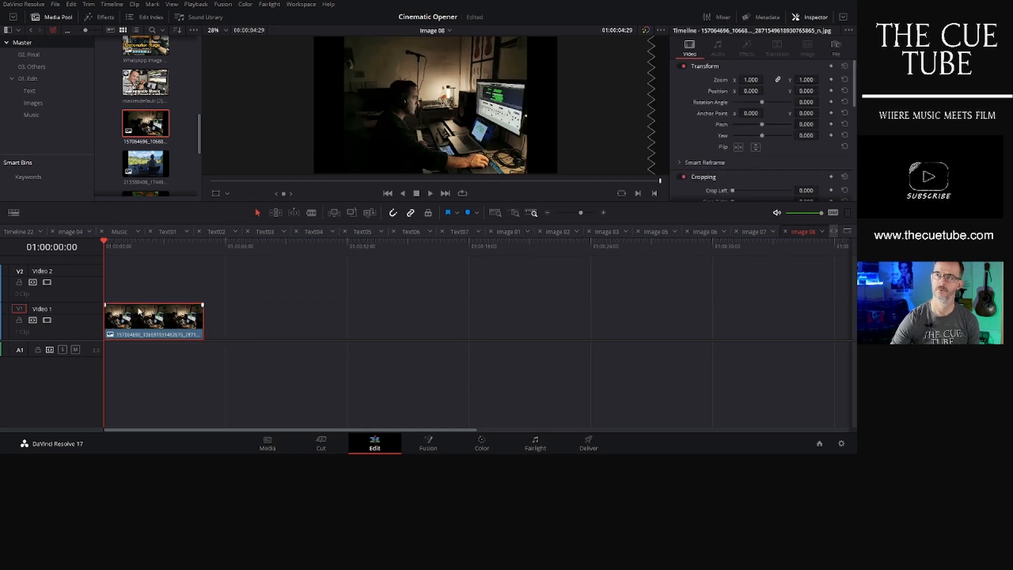
left_click_drag(750, 80, 804, 91)
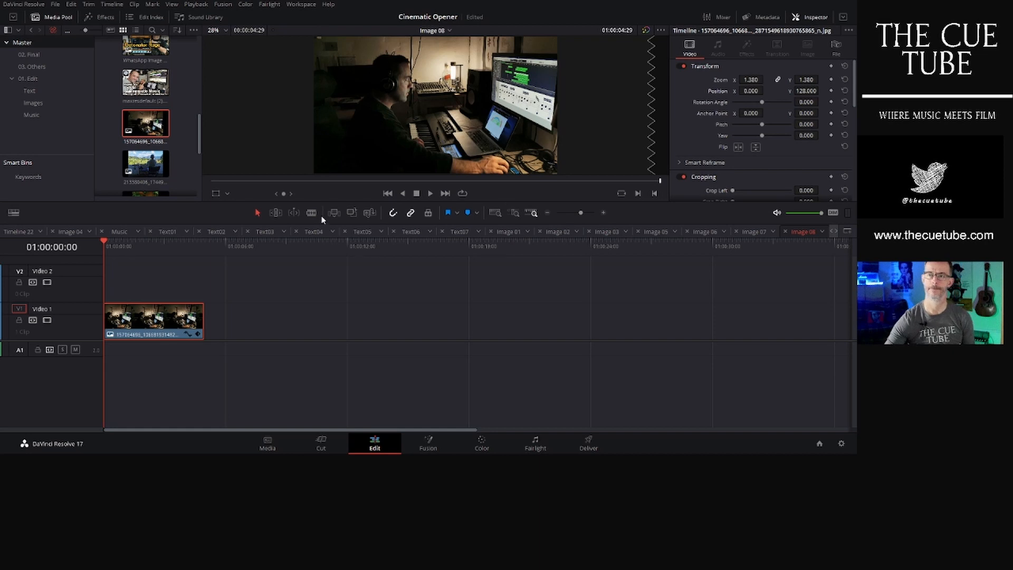
- Open the Render timeline from the Final bin, delete its last title clip, and move the Video 2 end clip back to the new end
left_click(54, 110)
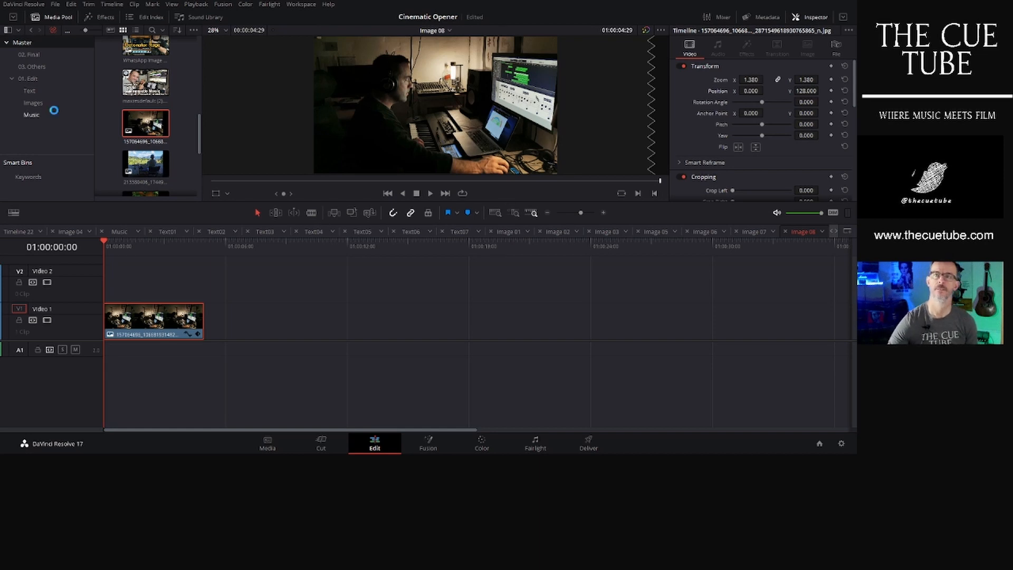
left_click(36, 56)
double_click(145, 64)
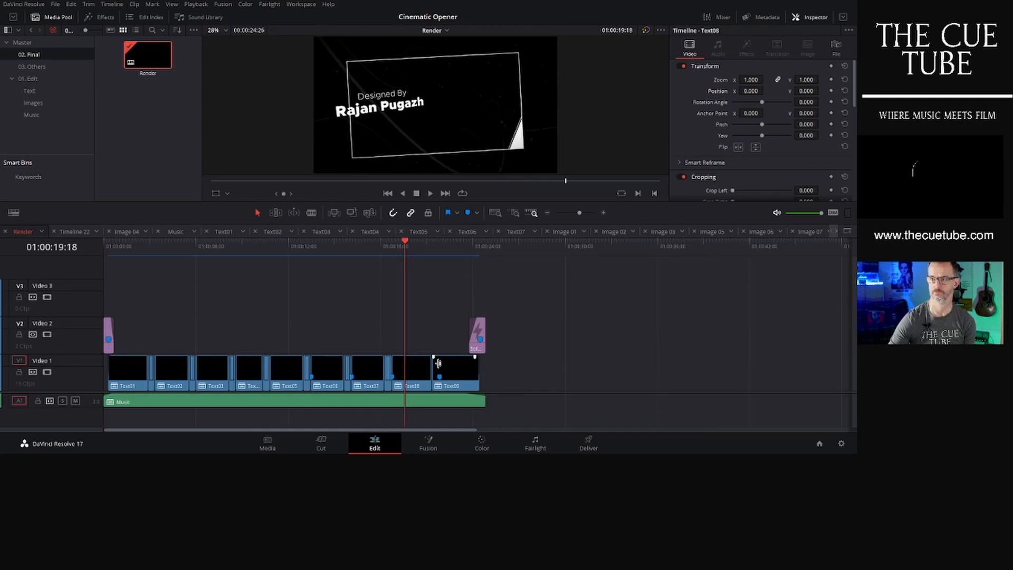
left_click(460, 377)
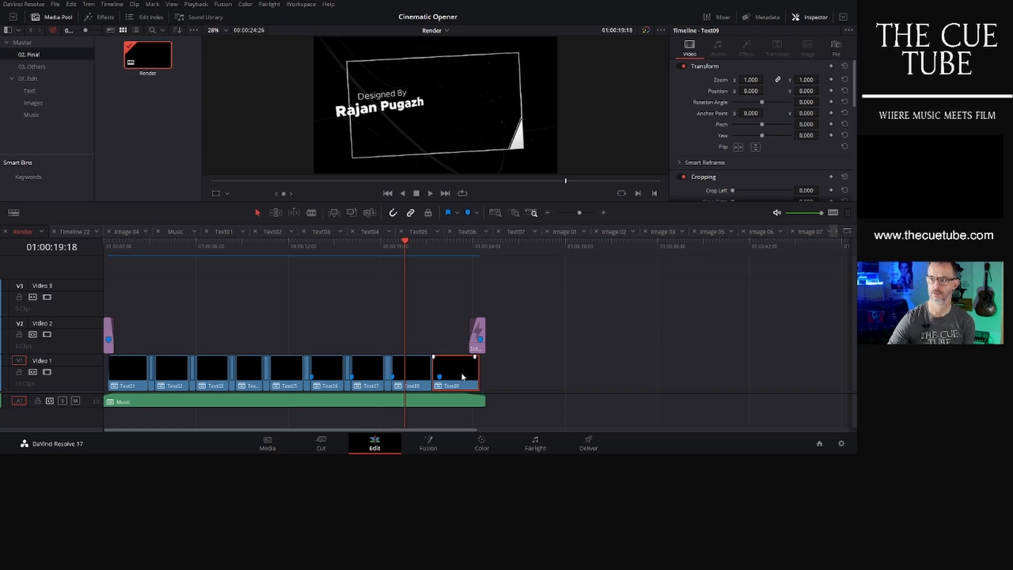
key("Delete")
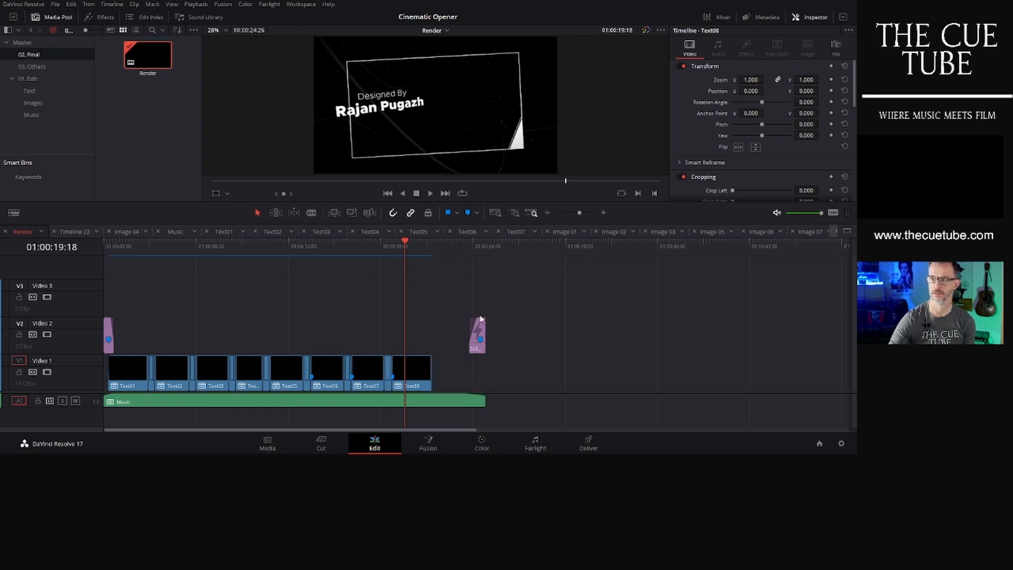
left_click_drag(481, 332, 434, 332)
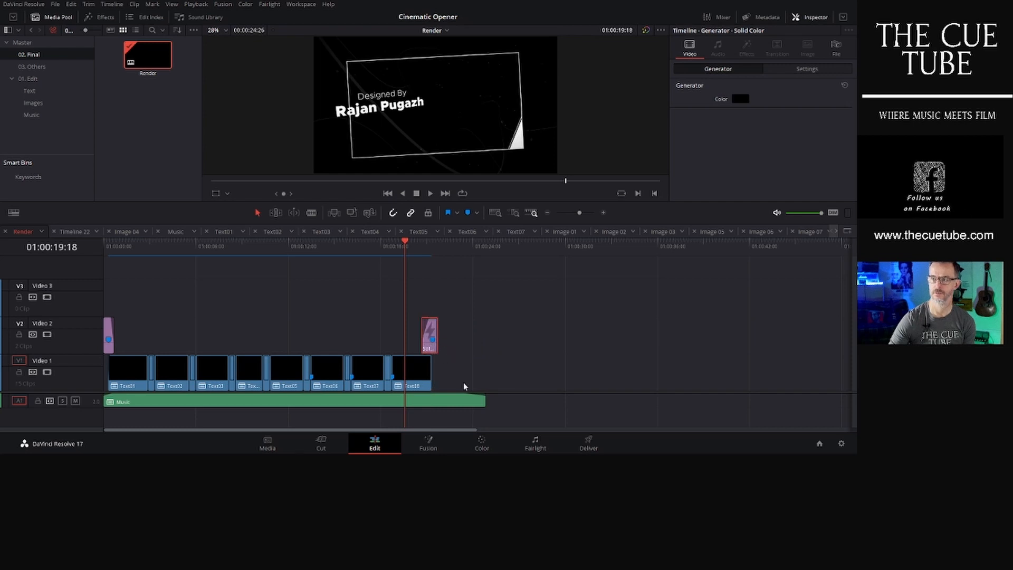
- Add the Fade On title from the Titles effects to Video 3 above the final title clip
left_click(415, 373)
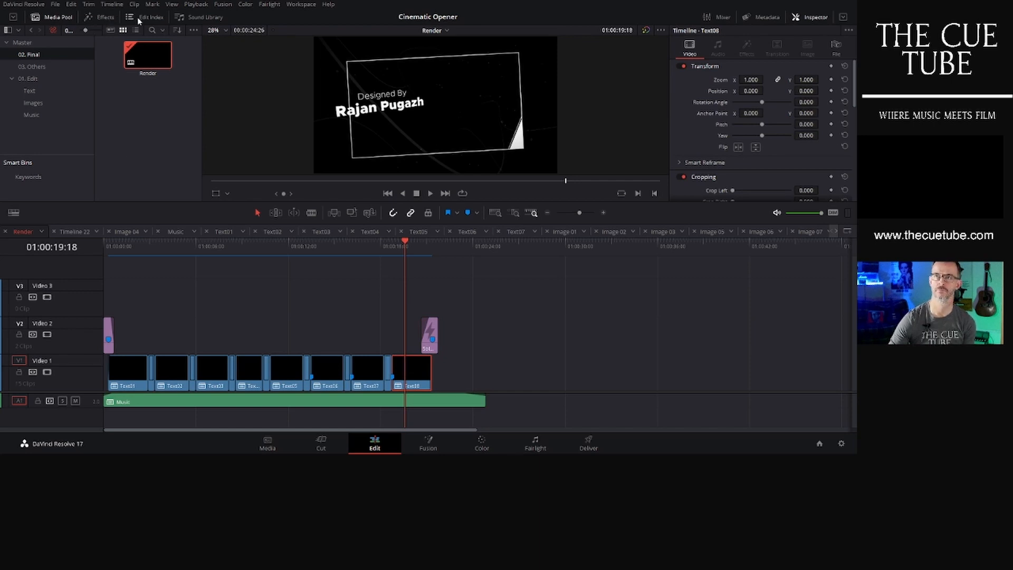
left_click(138, 18)
left_click(100, 17)
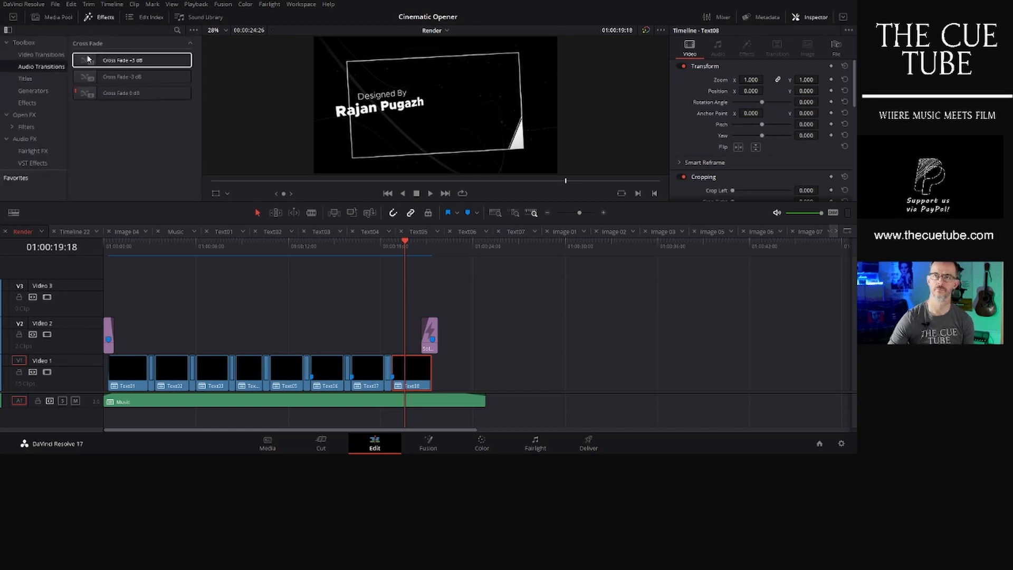
left_click(49, 78)
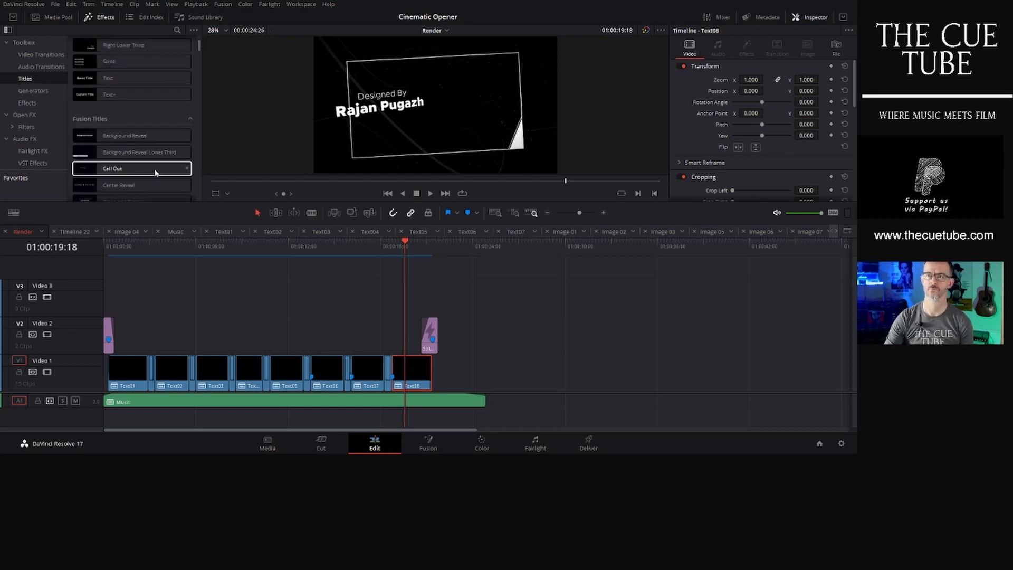
scroll(154, 168, "down", 4)
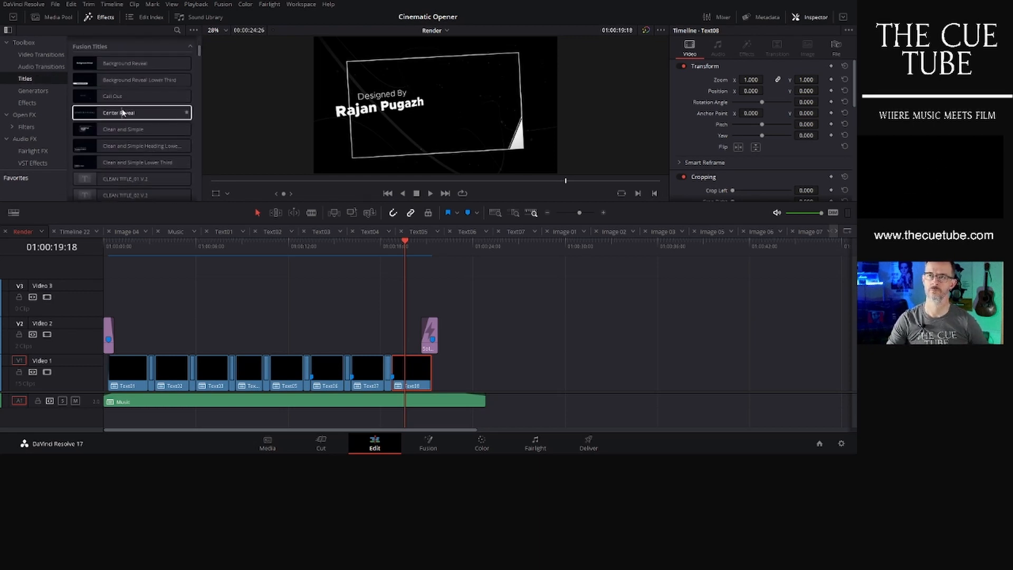
scroll(153, 124, "down", 10)
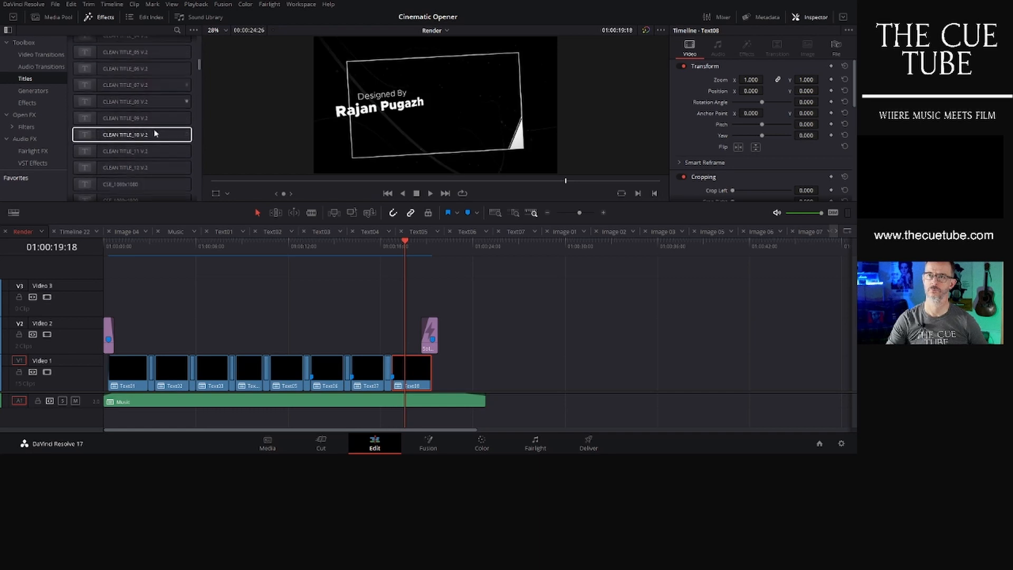
scroll(155, 132, "down", 10)
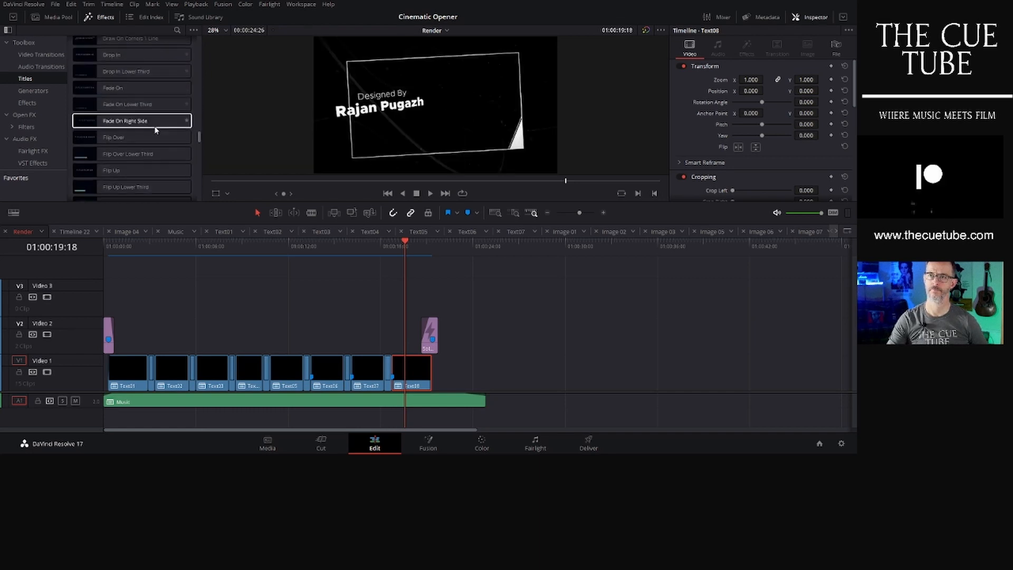
scroll(155, 127, "up", 1)
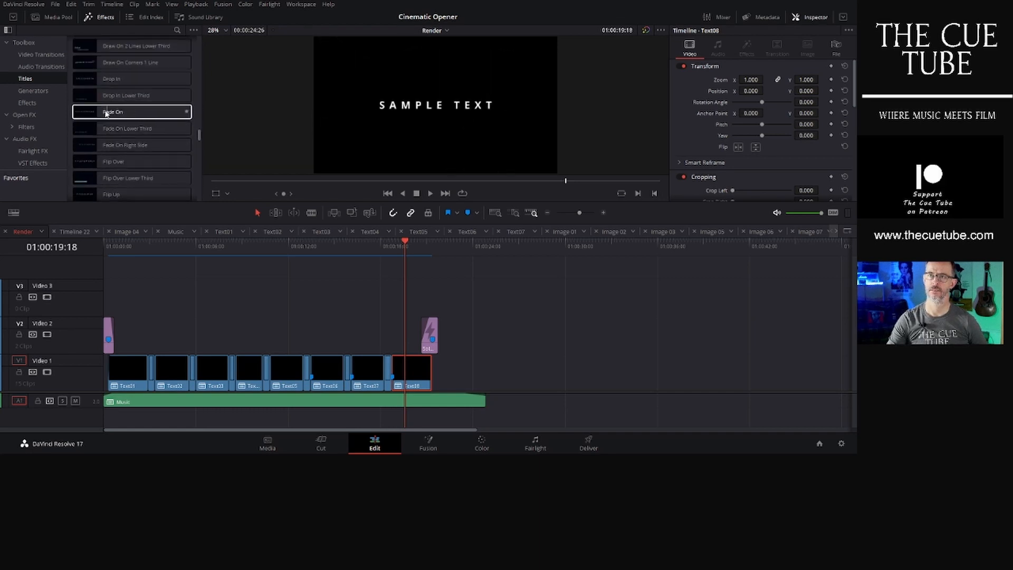
left_click_drag(148, 113, 389, 305)
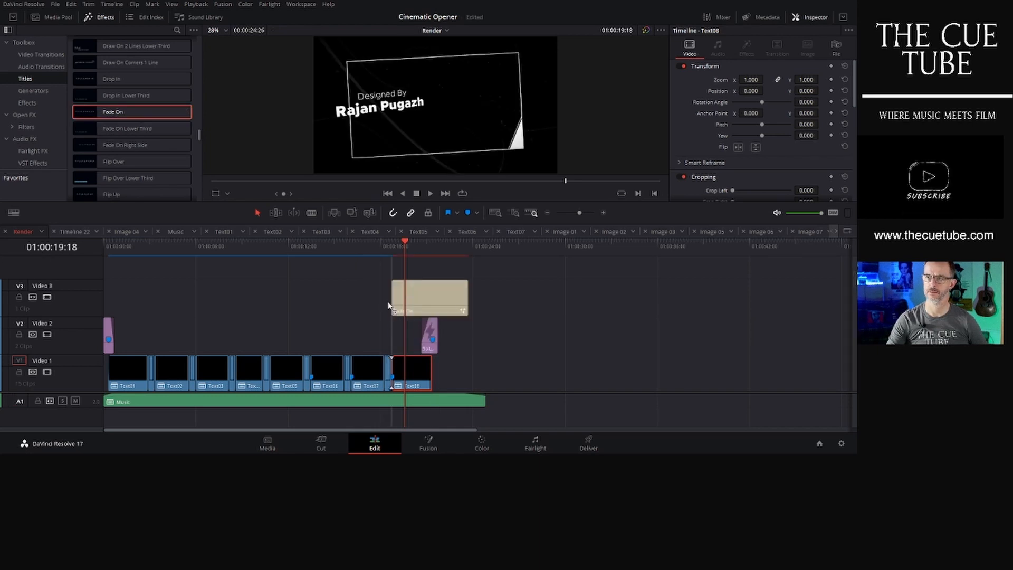
left_click(416, 291)
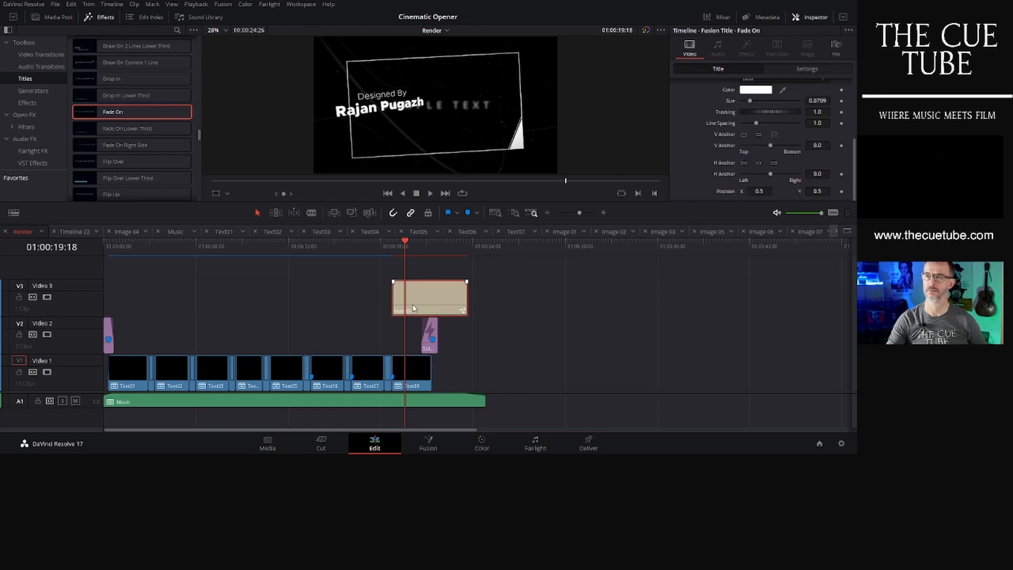
left_click(414, 376)
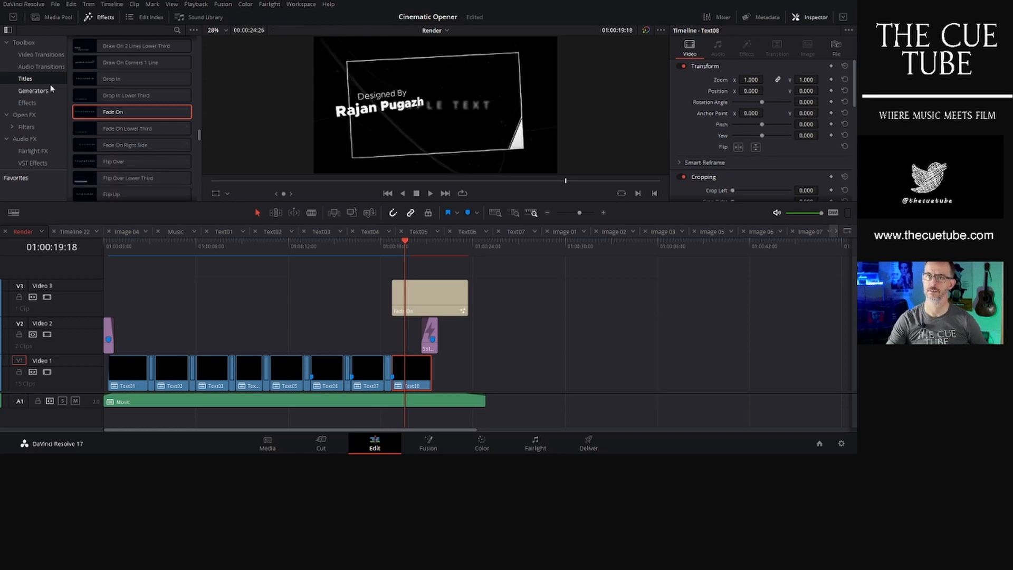
- Open the Text08 timeline from the Text bin, delete its title clip, and reopen the Render timeline
left_click(52, 17)
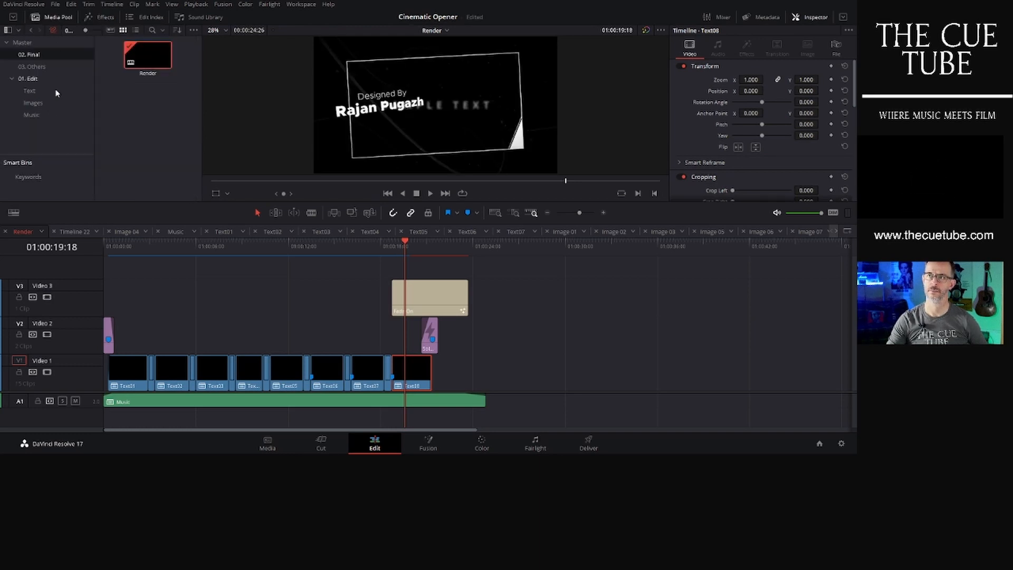
left_click(30, 90)
scroll(167, 145, "down", 5)
scroll(161, 161, "down", 1)
double_click(159, 158)
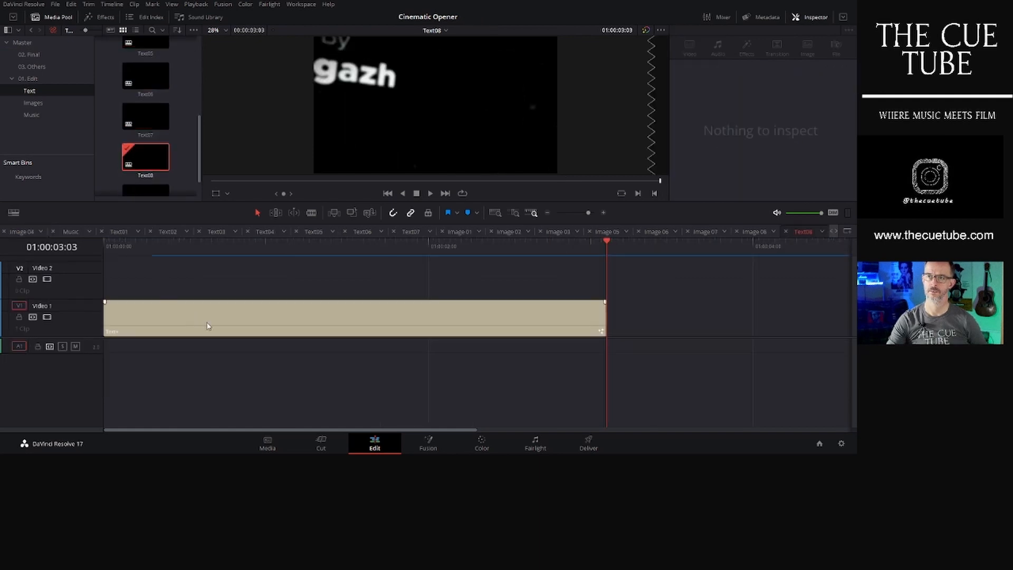
left_click(207, 326)
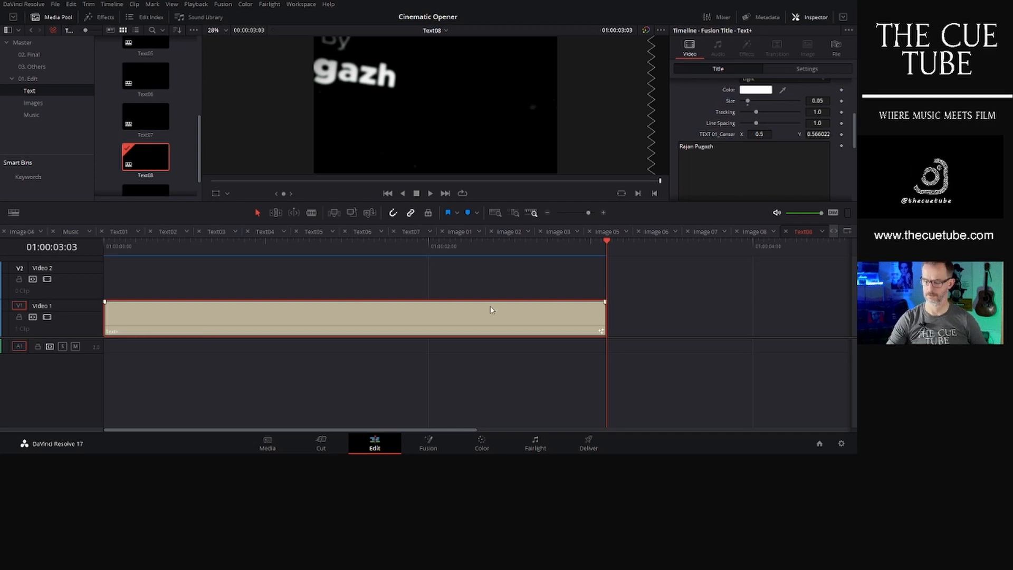
key("Delete")
left_click(33, 55)
double_click(146, 64)
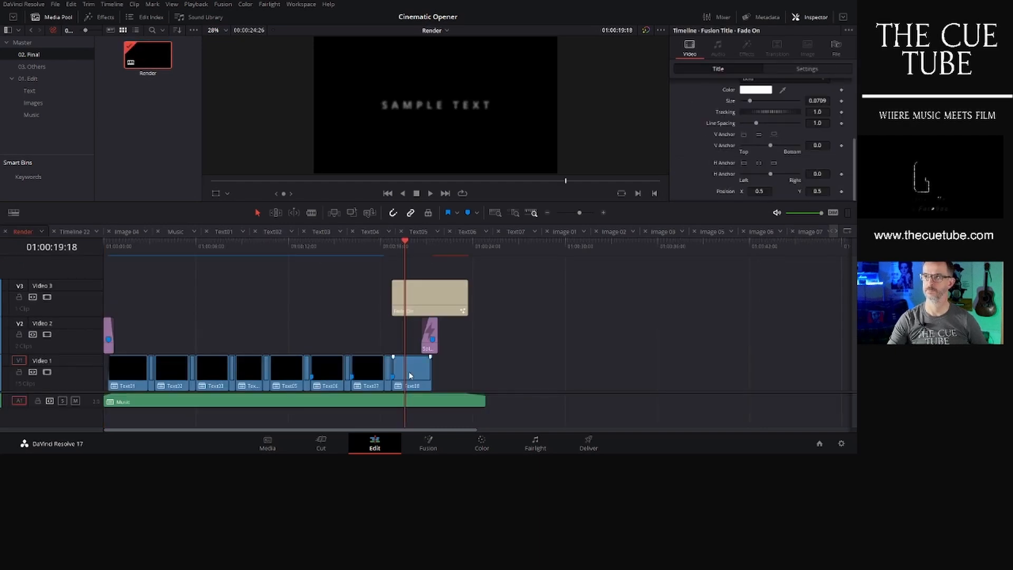
- Replace the Fade On title's sample text with the composer's name and the word composer on a second line
left_click(413, 313)
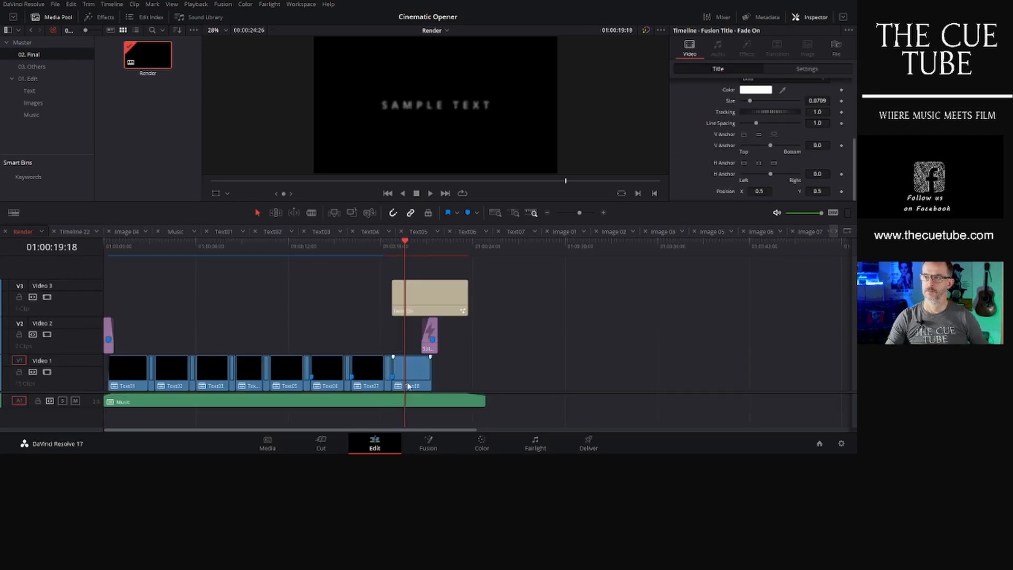
left_click(413, 375)
left_click(418, 314)
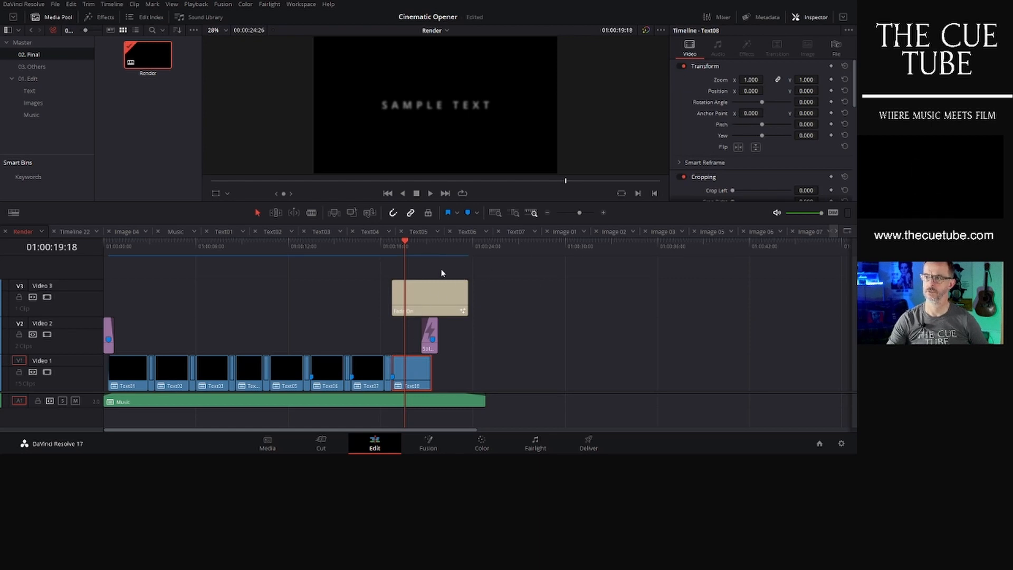
left_click(436, 290)
scroll(689, 123, "up", 5)
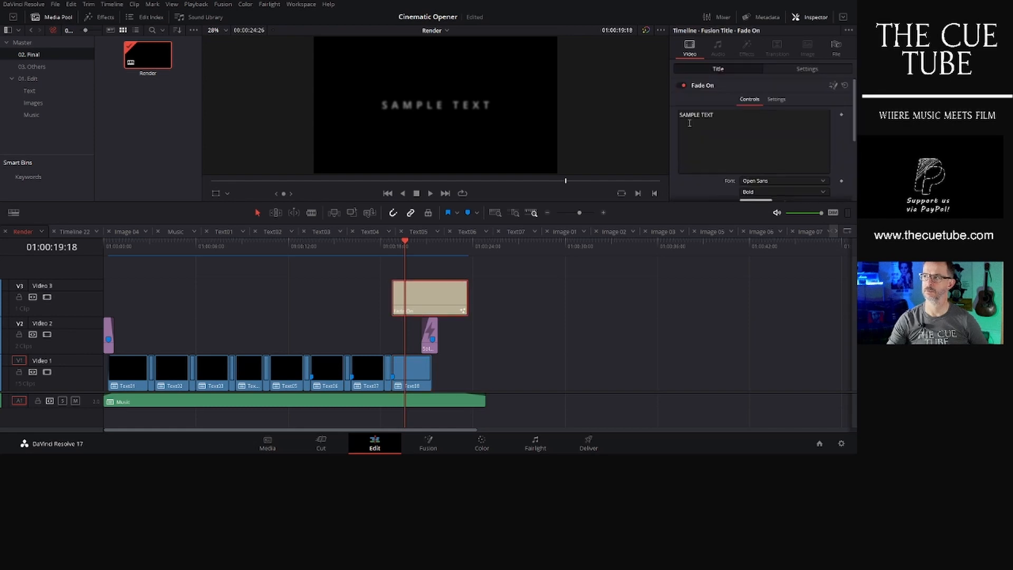
triple_click(715, 122)
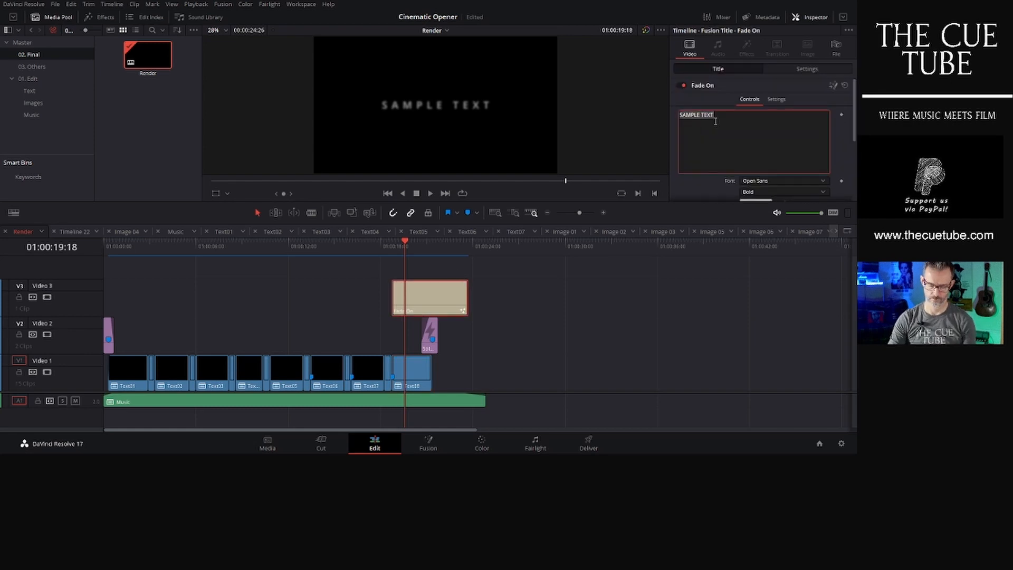
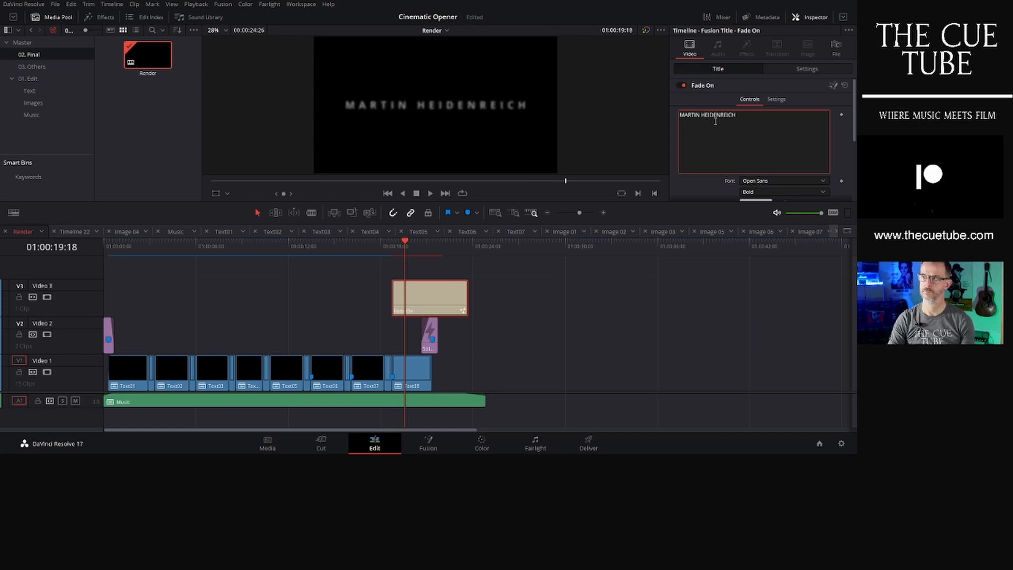
key("Return")
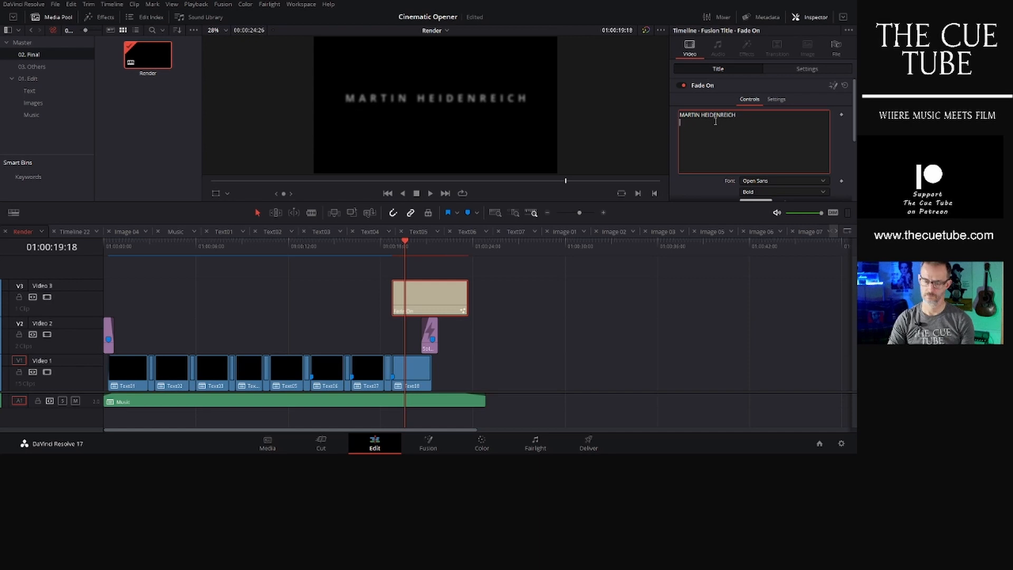
key("Return")
type("composer")
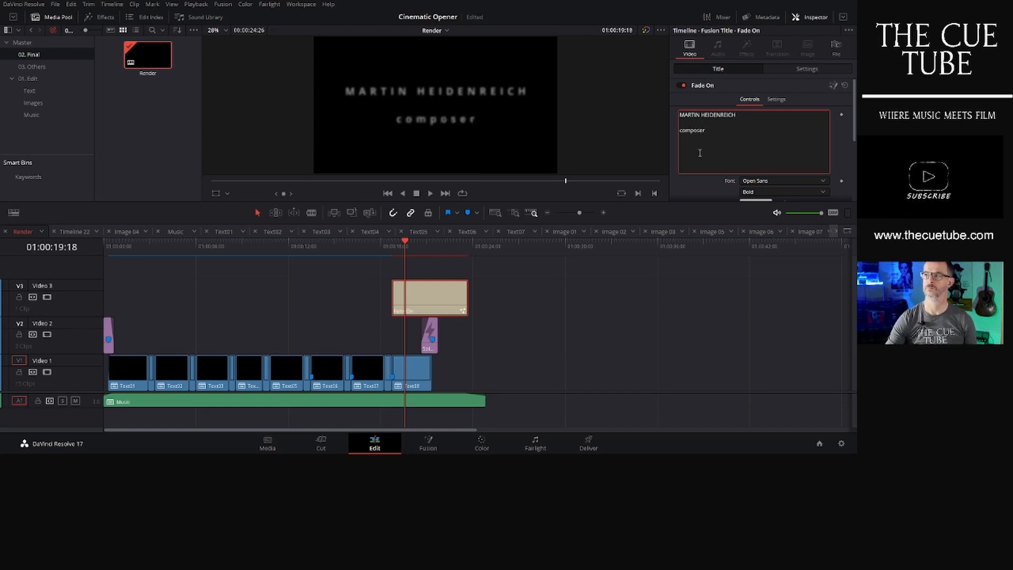
left_click(694, 121)
key("BackSpace")
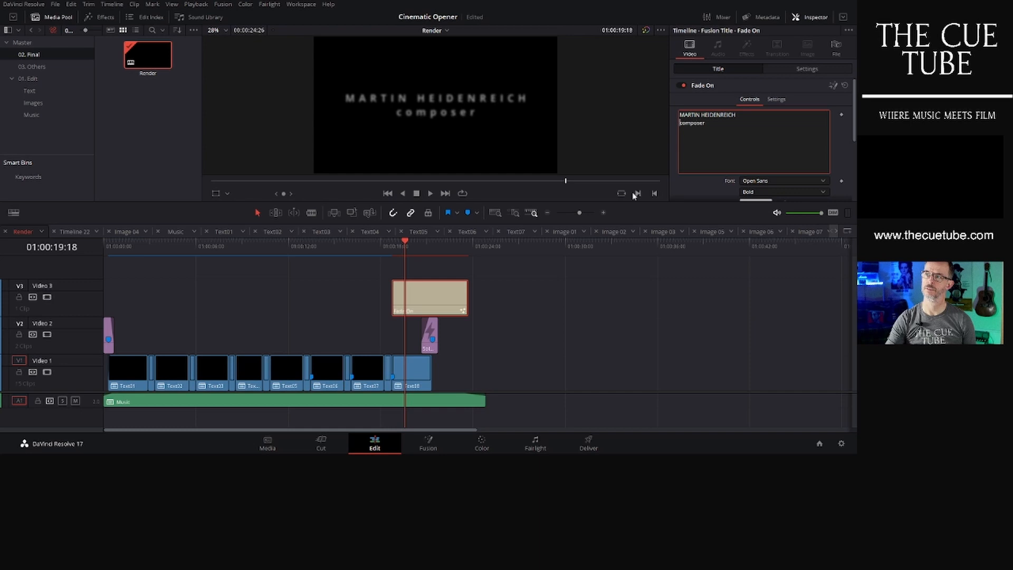
- Scrub the Render timeline and browse the image clips in the Images bin
left_click(417, 242)
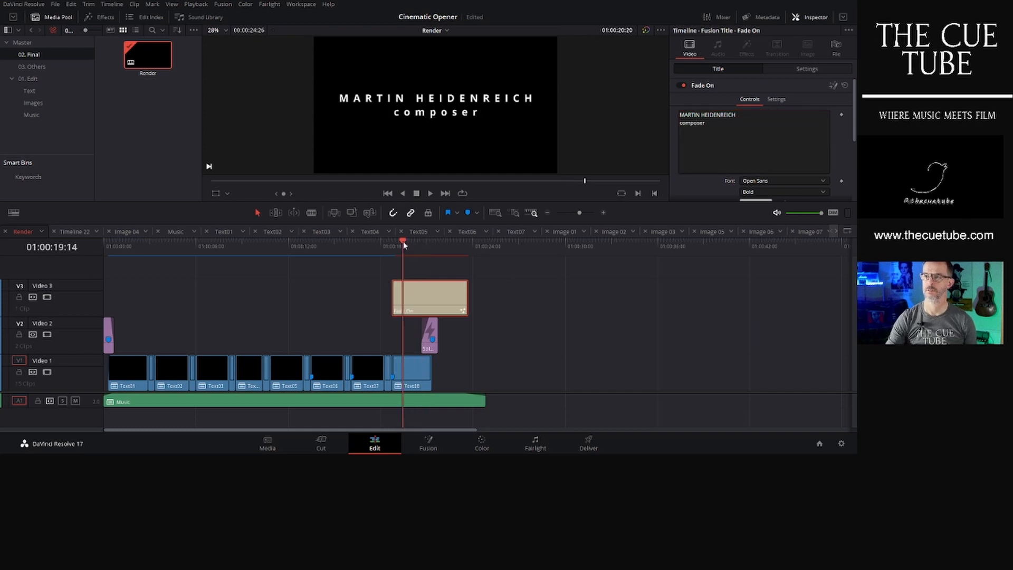
left_click(403, 242)
left_click(324, 244)
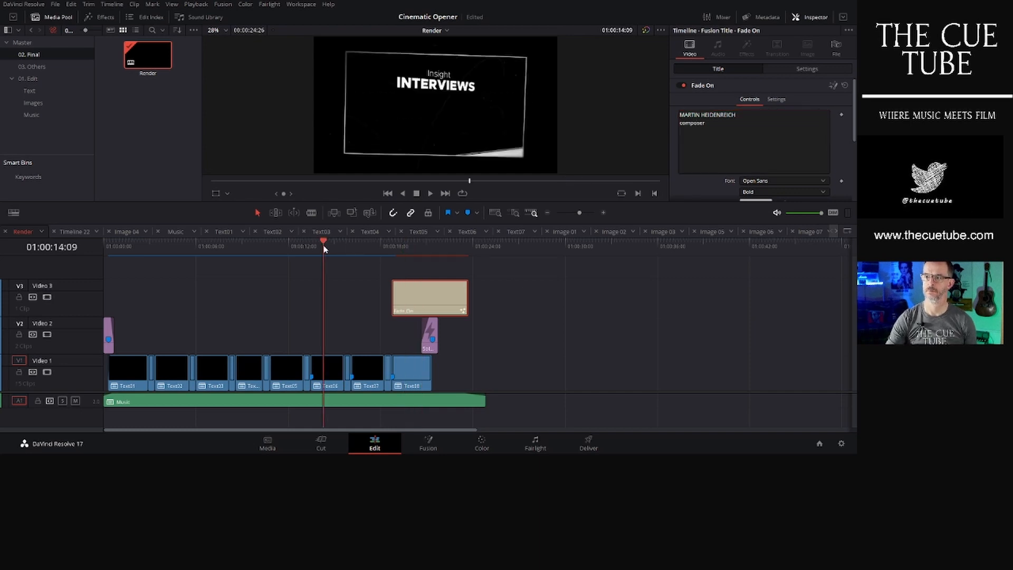
left_click(33, 103)
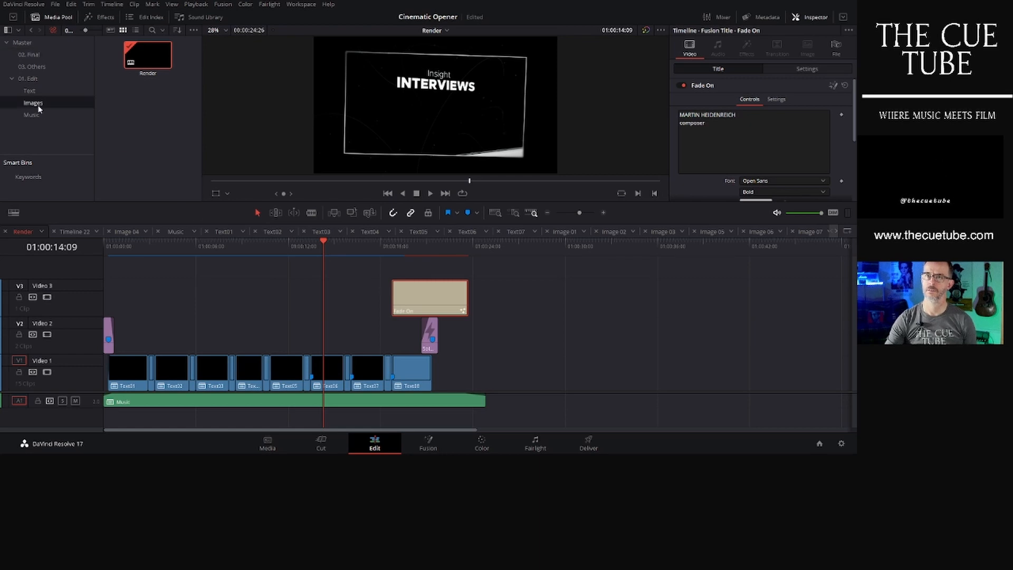
scroll(180, 151, "down", 2)
scroll(180, 151, "down", 10)
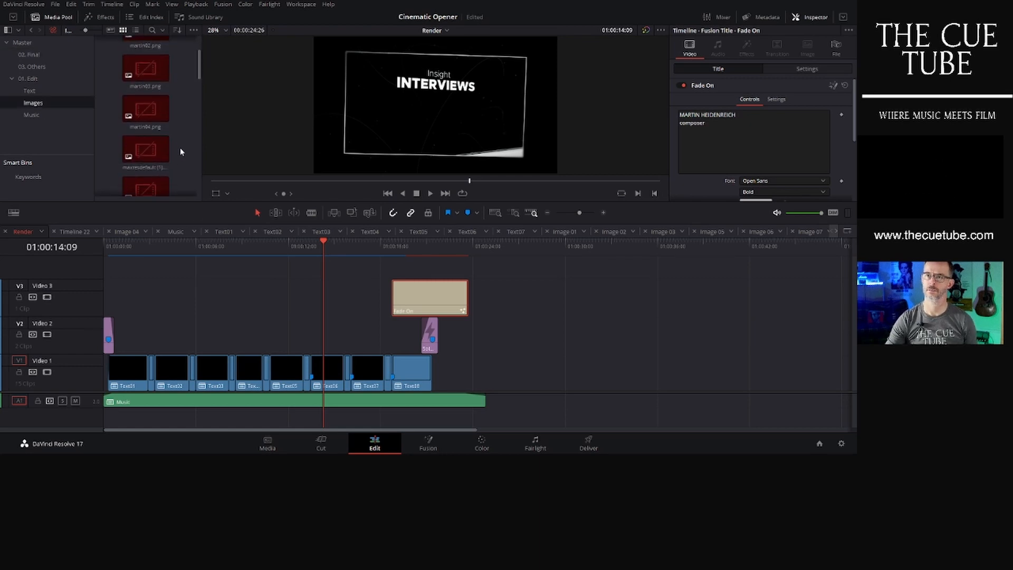
scroll(179, 169, "down", 10)
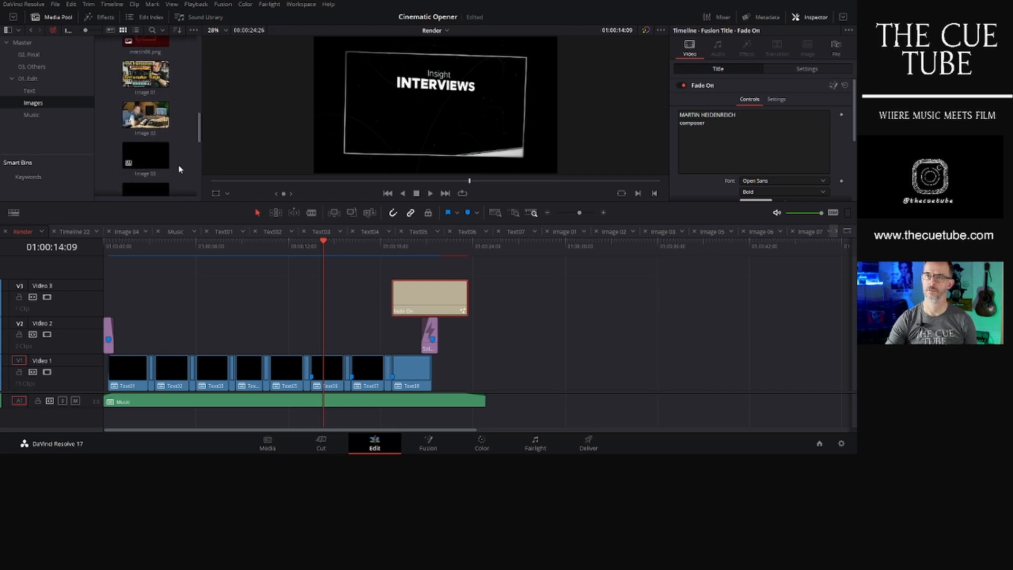
left_click(145, 132)
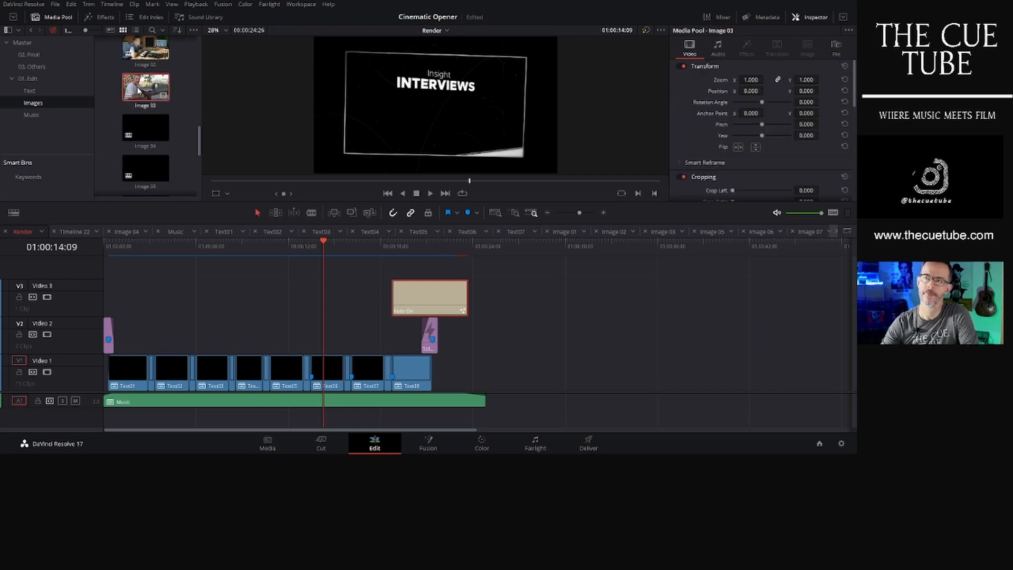
left_click(145, 182)
scroll(147, 158, "down", 4)
left_click(147, 117)
scroll(146, 139, "down", 2)
left_click(144, 163)
scroll(144, 156, "down", 2)
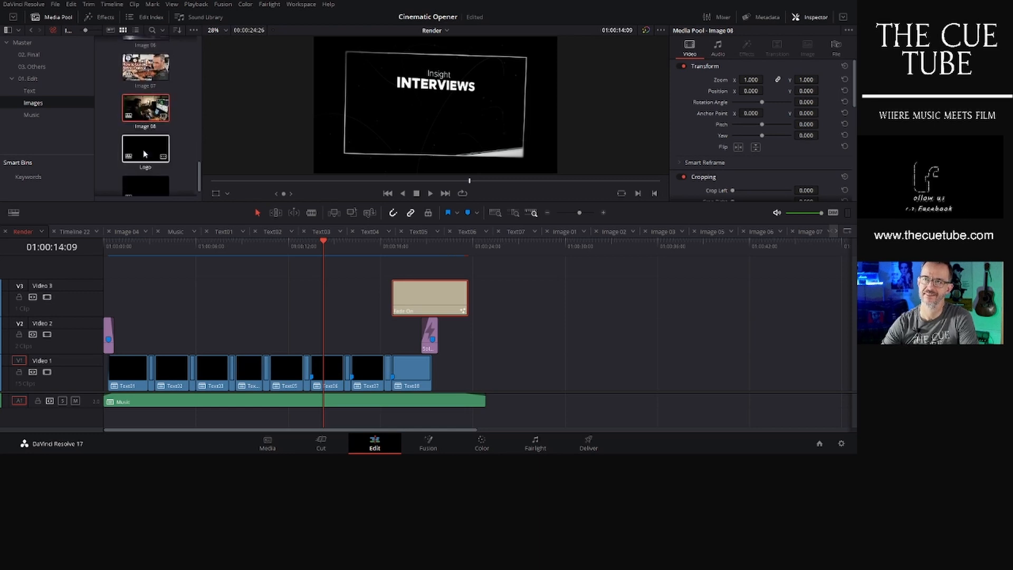
- Play the Render timeline from the start to review the edit including the composer credit
left_click(144, 144)
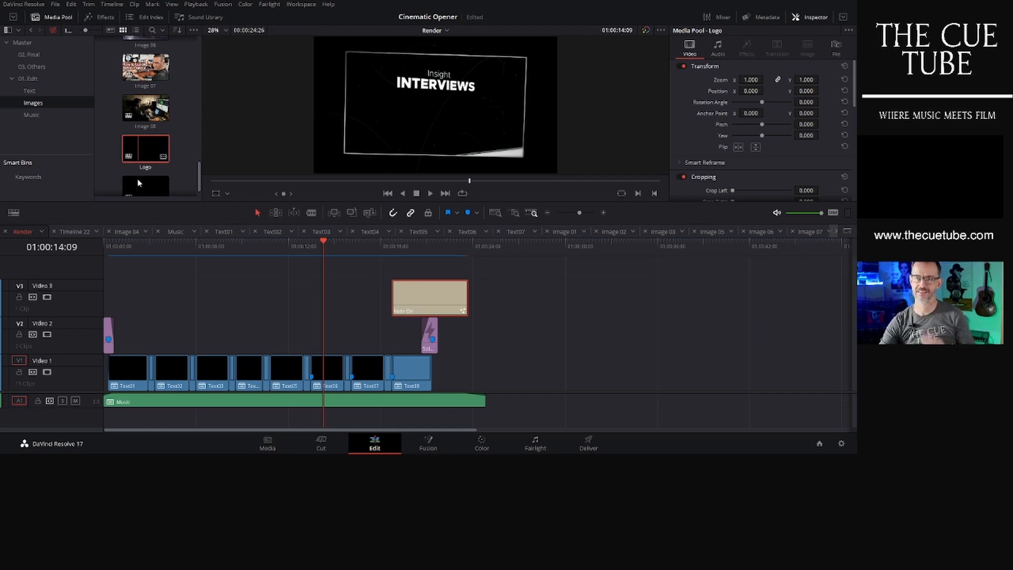
left_click(131, 246)
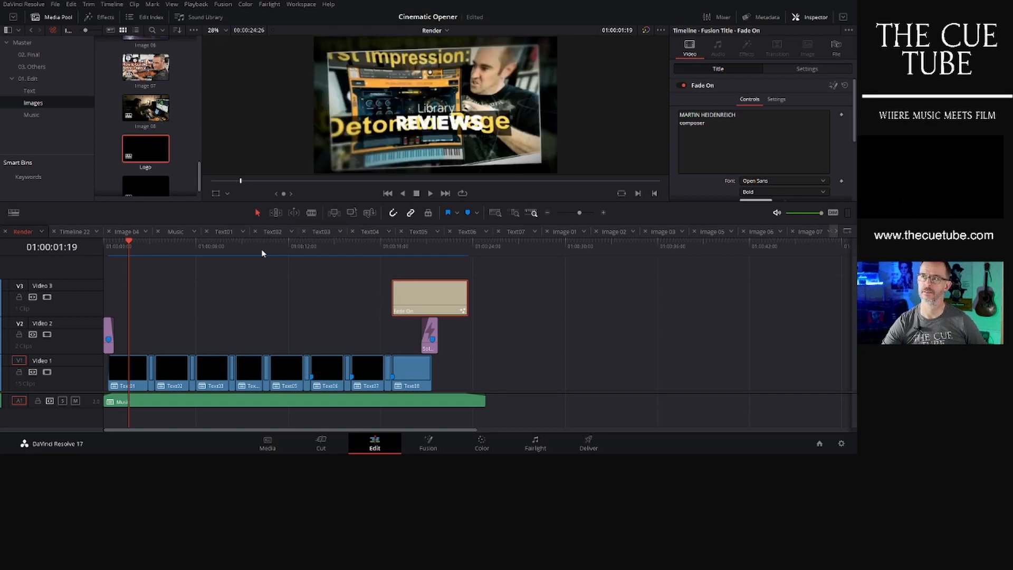
left_click(106, 242)
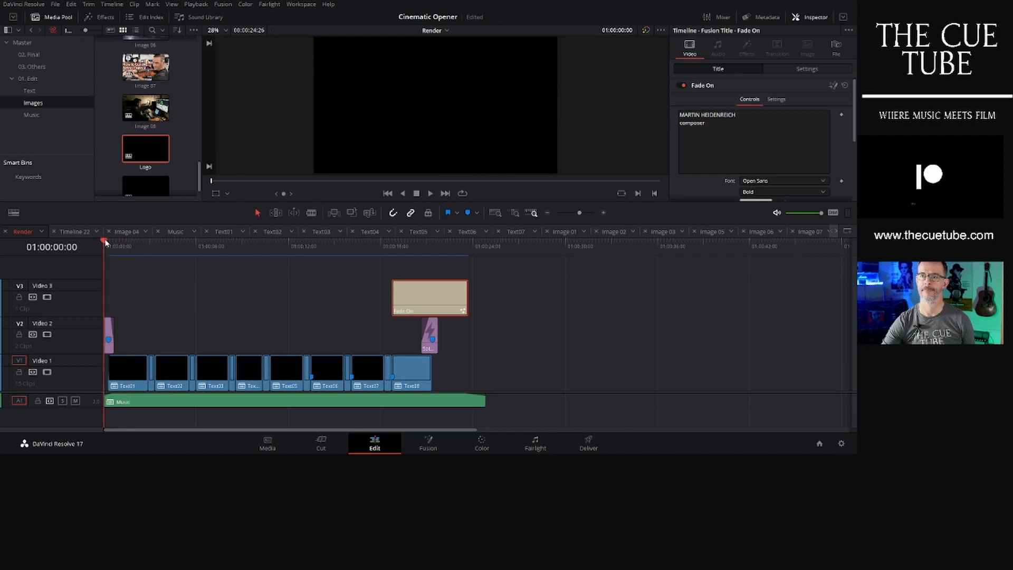
key("space")
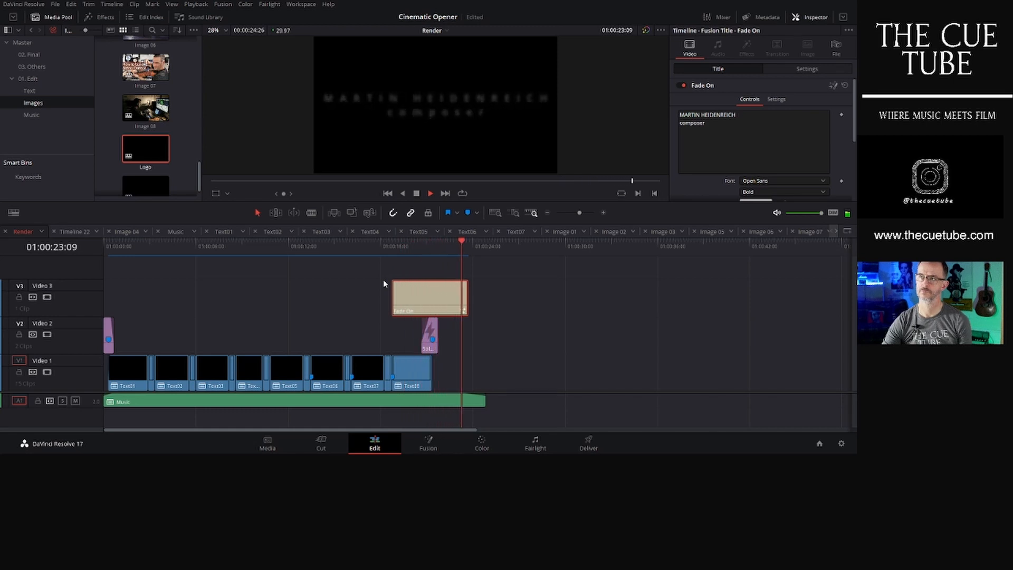
- Open the Text08 timeline from the Text bin and add the Fade On title to its Video 1 track
left_click(412, 371)
left_click(412, 369)
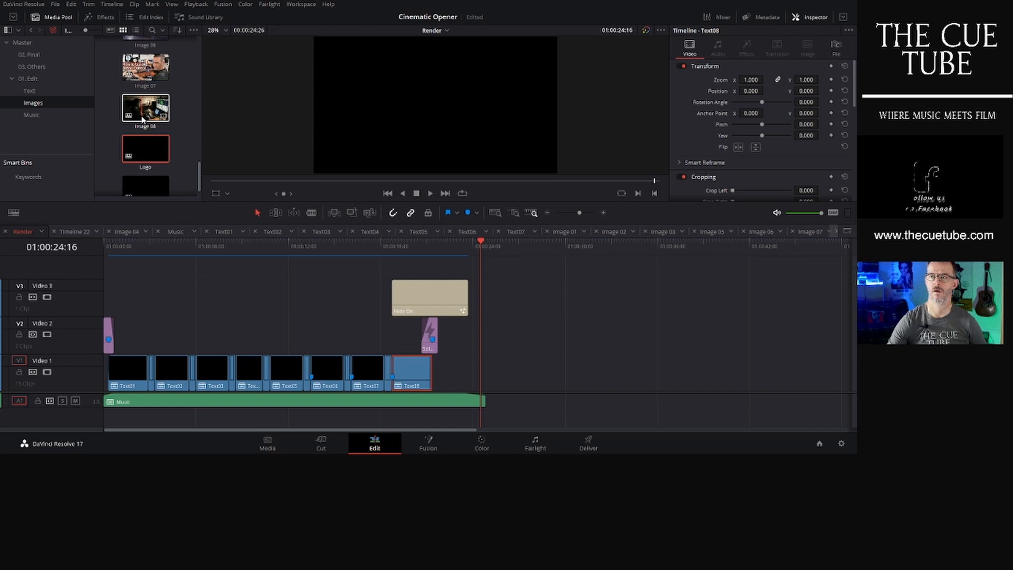
left_click(37, 91)
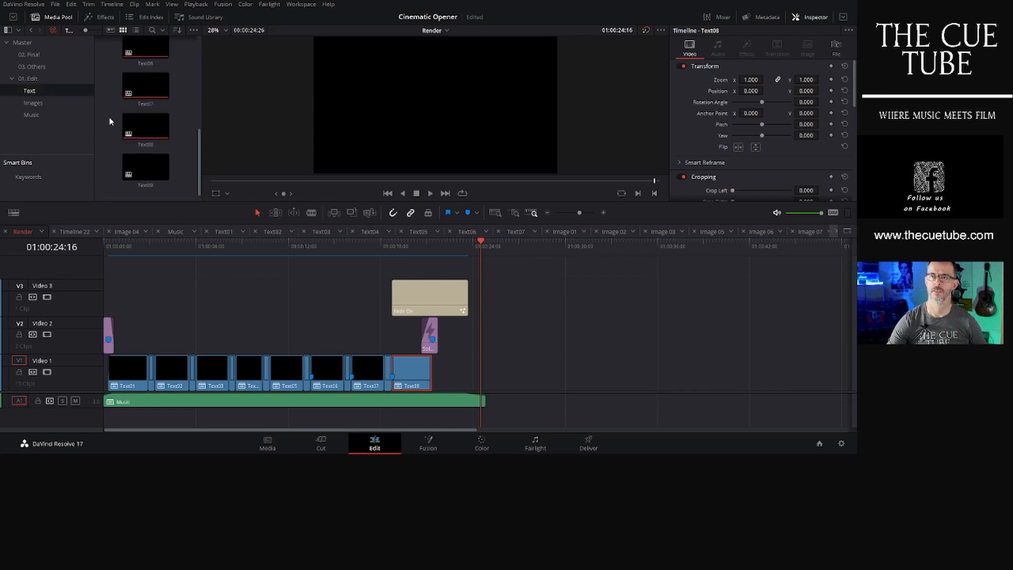
double_click(144, 127)
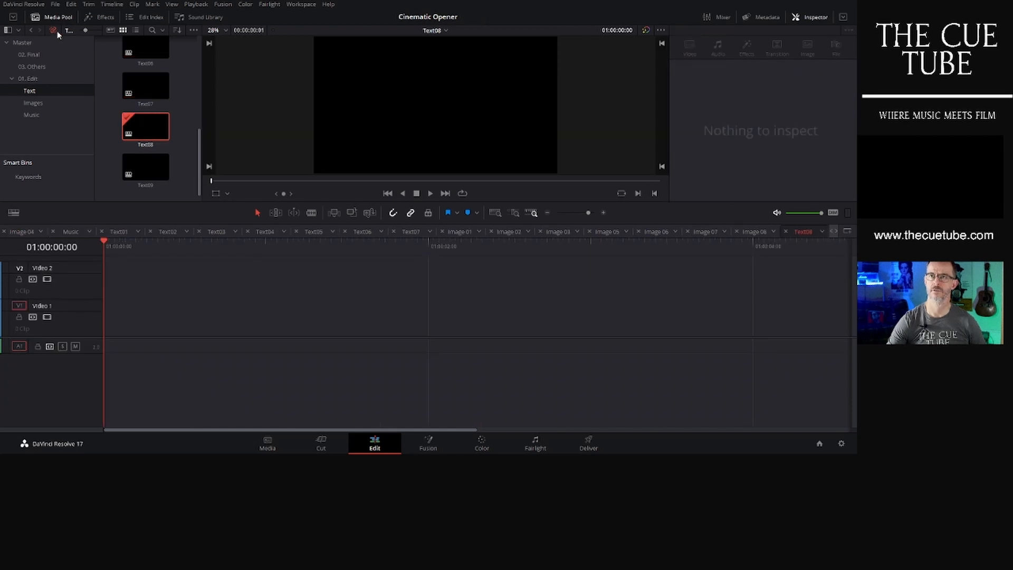
left_click(102, 18)
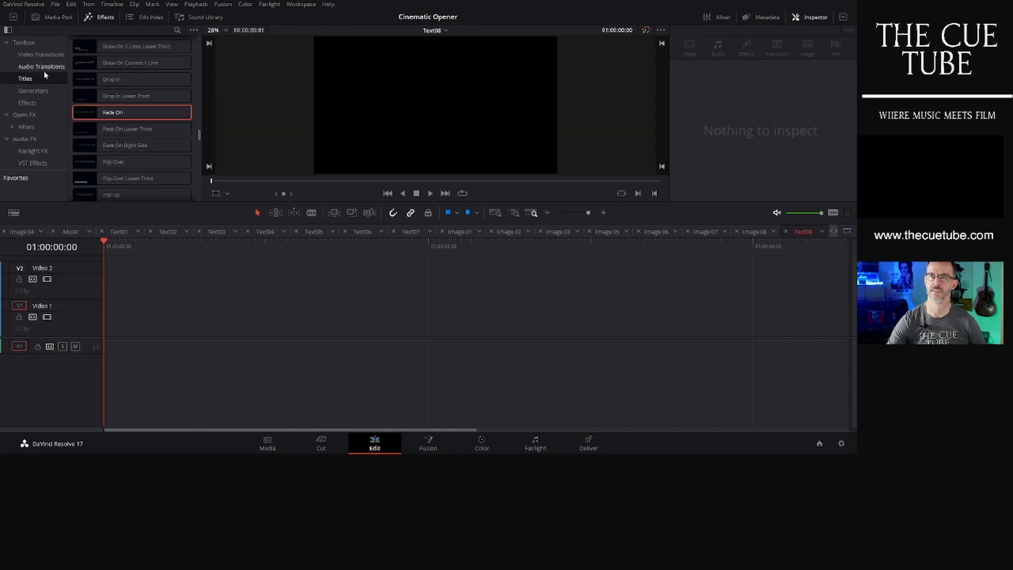
left_click_drag(106, 113, 129, 321)
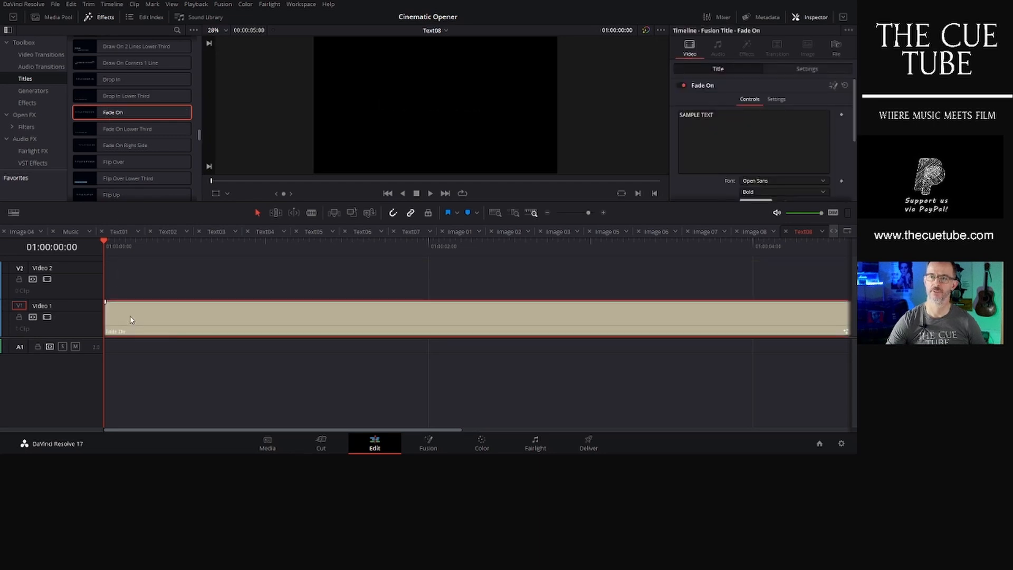
- Replace the Fade On title's sample text with the composer's name
left_click(743, 115)
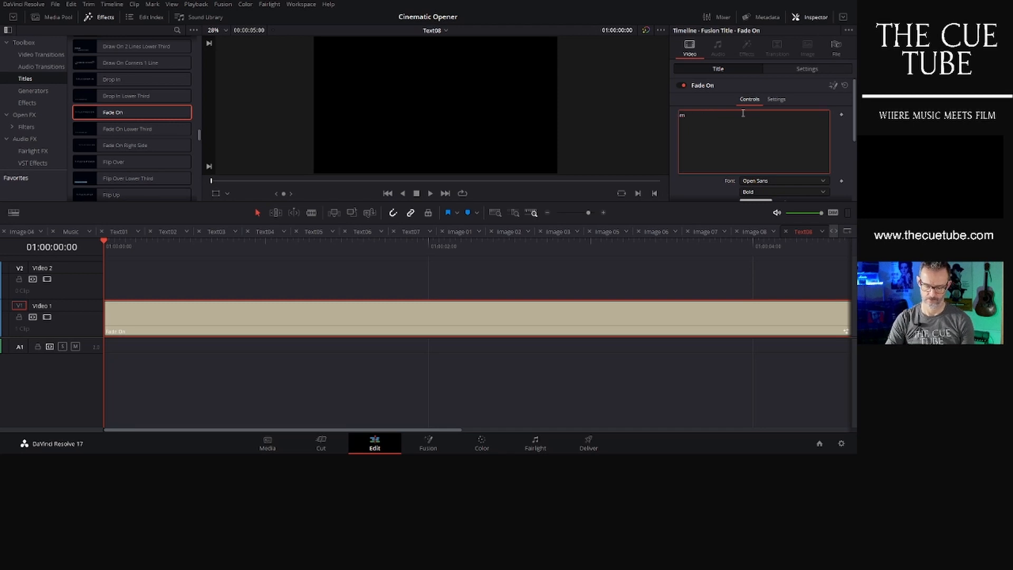
key("BackSpace")
key("BackSpace")
key("BackSpace")
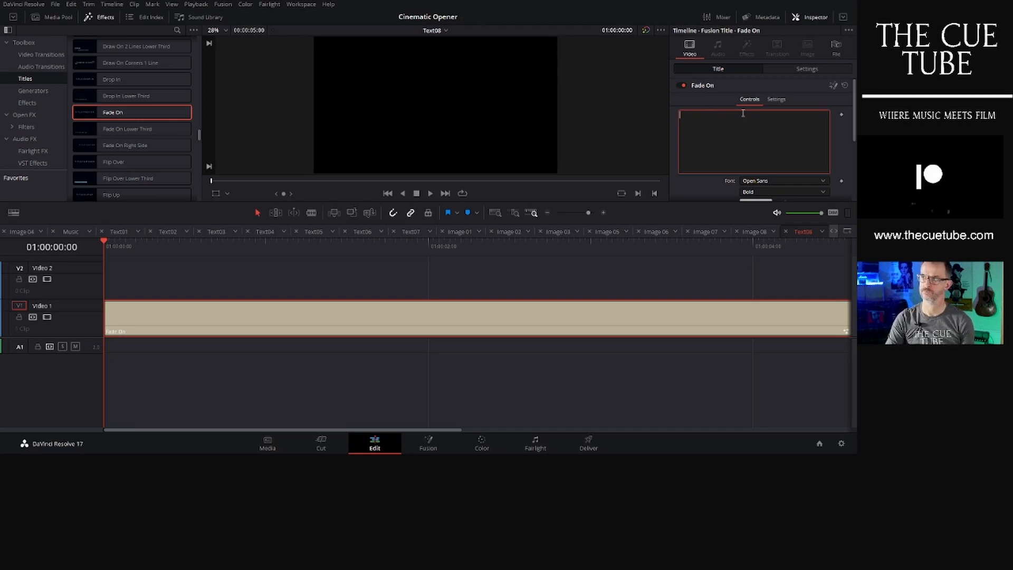
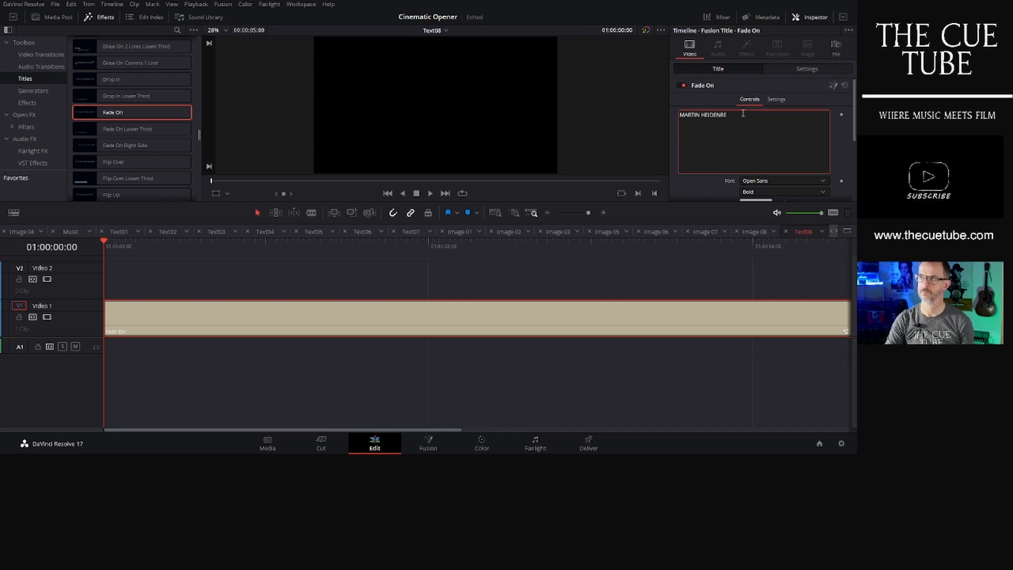
type("I")
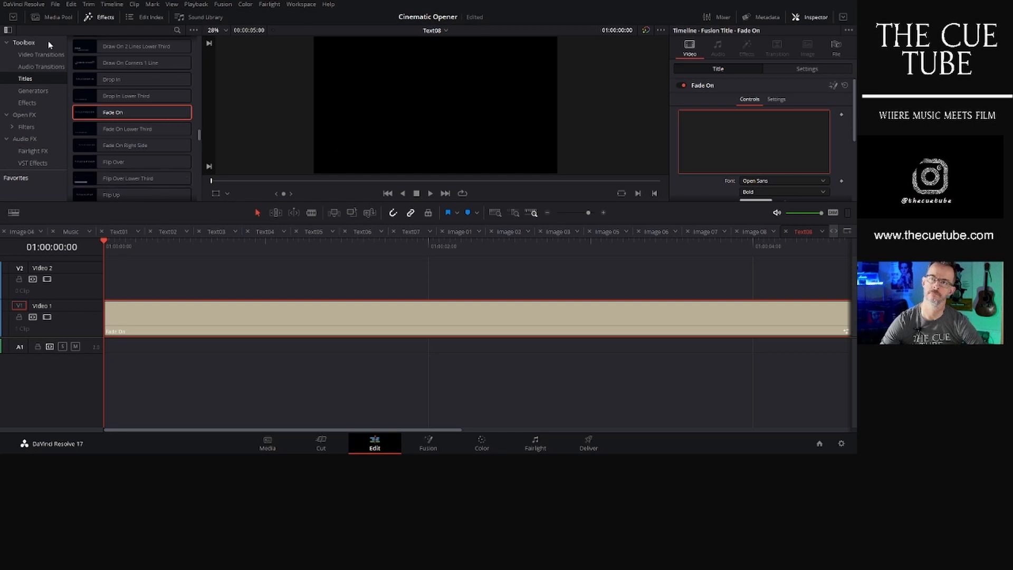
- Reopen the Render timeline from the 02. Final bin
left_click(51, 17)
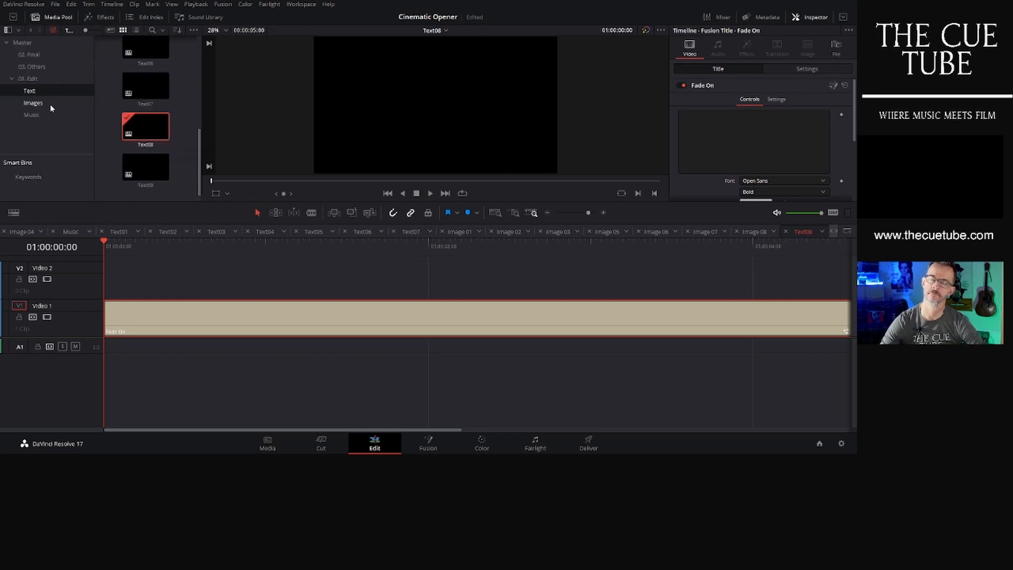
left_click(33, 103)
left_click(29, 90)
left_click(142, 130)
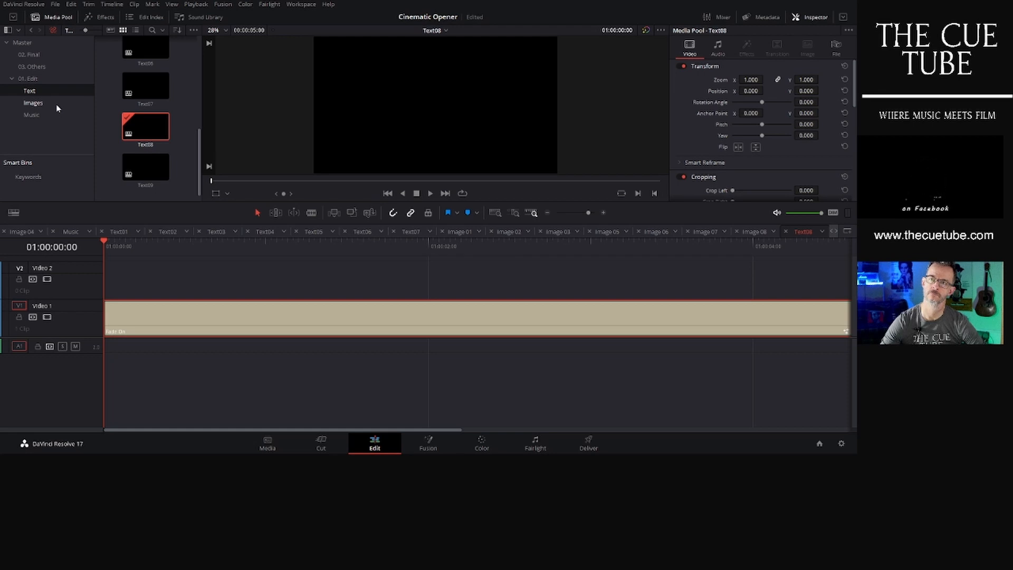
left_click(57, 53)
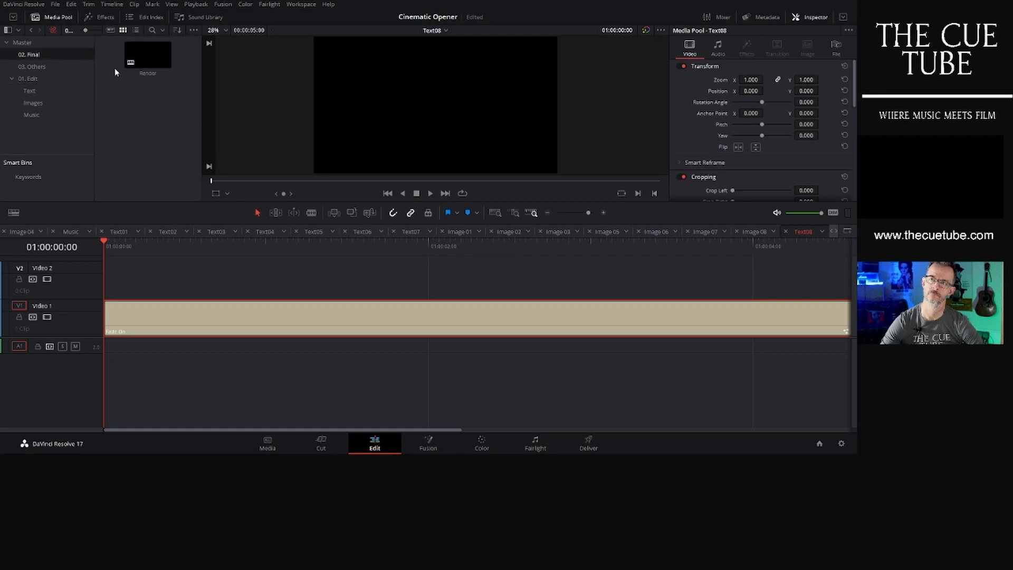
double_click(135, 55)
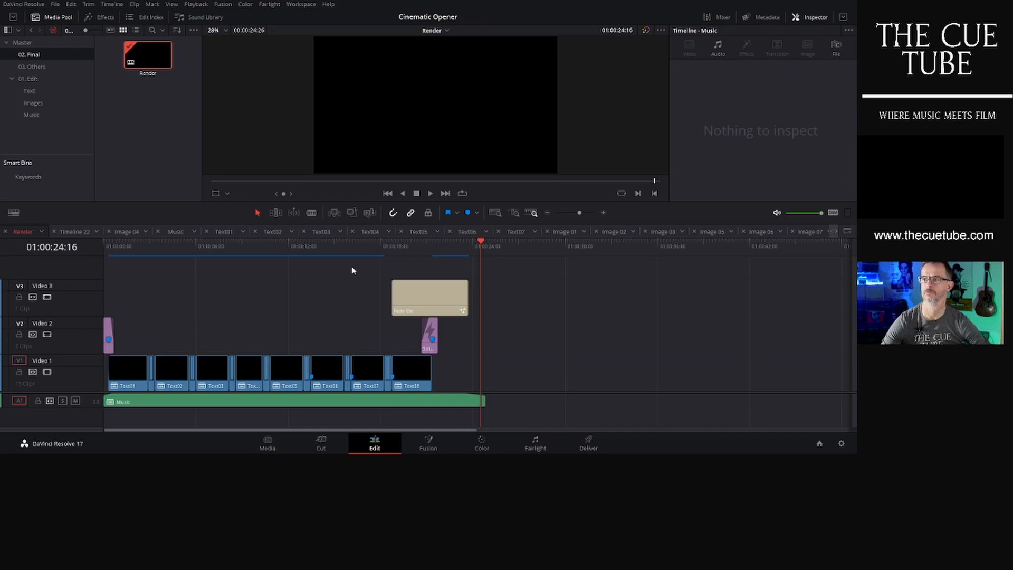
- Play and scrub the end of the Render timeline around the final title clip
left_click(399, 245)
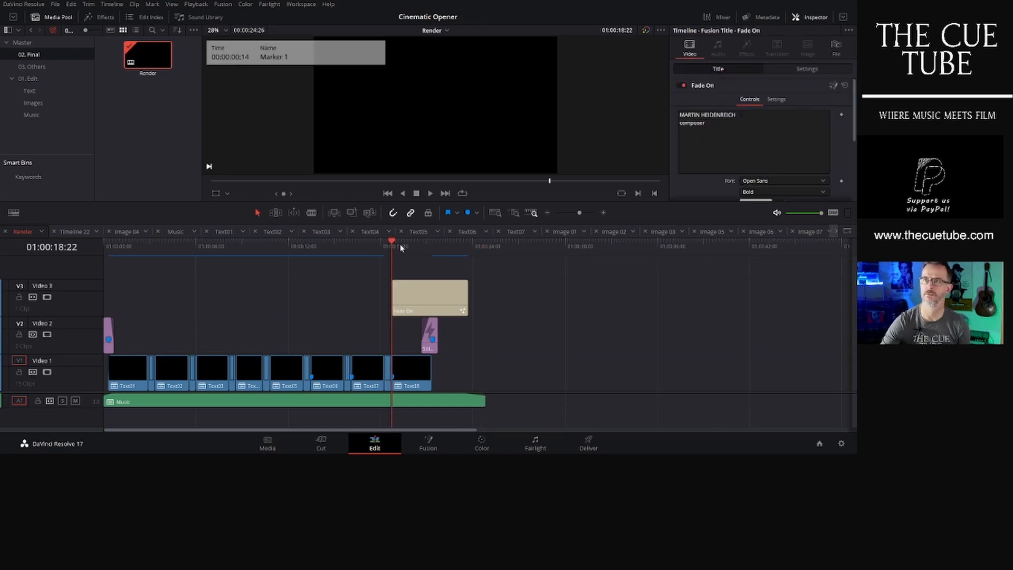
key("space")
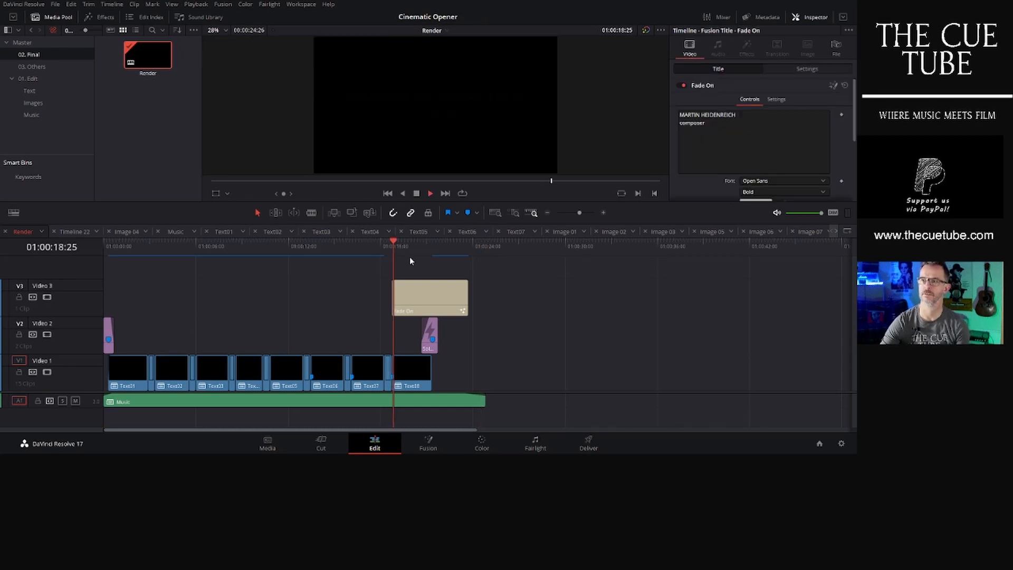
left_click(412, 367)
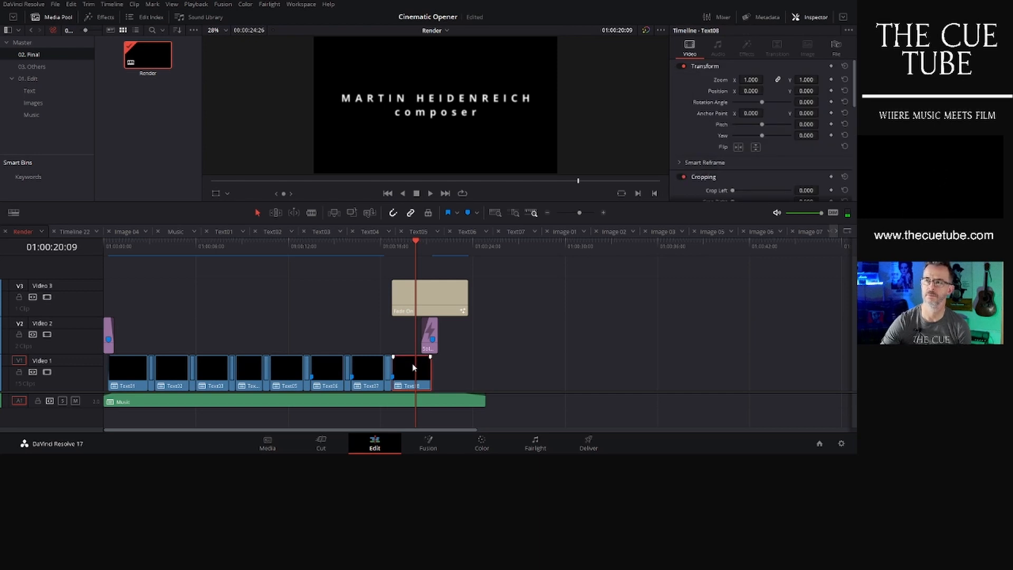
left_click(379, 246)
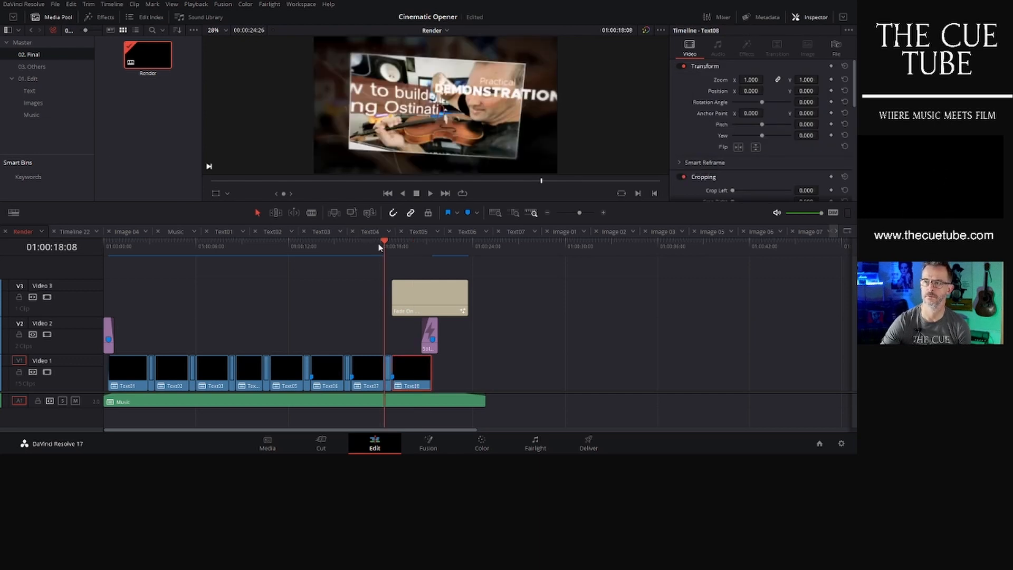
left_click(372, 243)
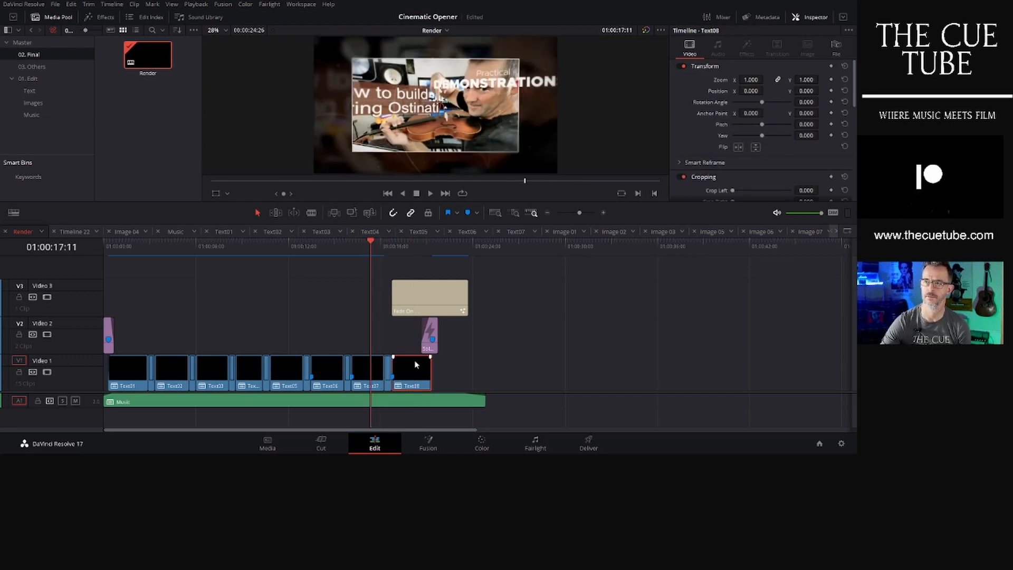
- Delete the Text08 clip at the end of Video 1 in the Render timeline
left_click(44, 103)
scroll(164, 155, "down", 2)
scroll(164, 141, "down", 5)
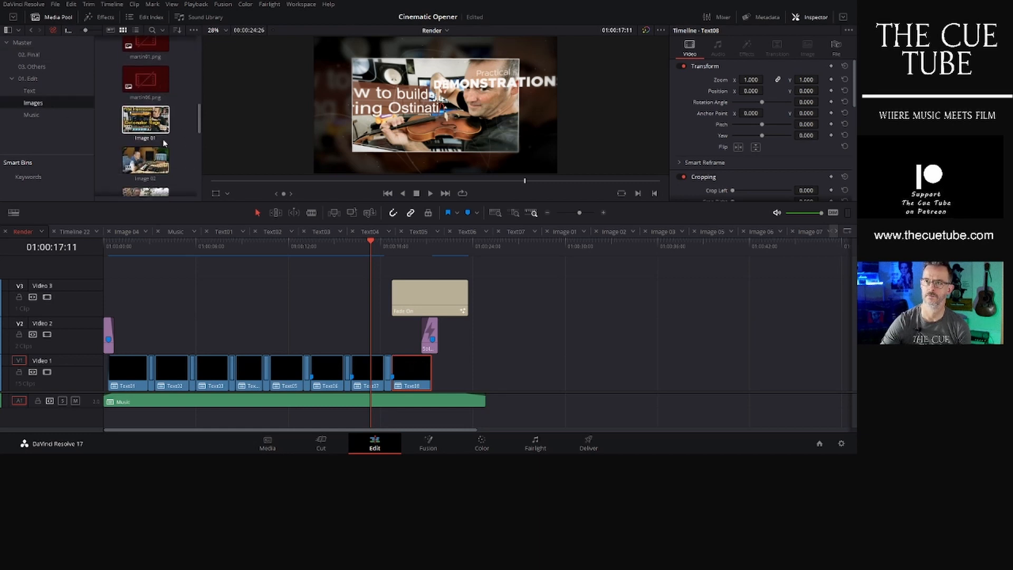
scroll(164, 143, "down", 3)
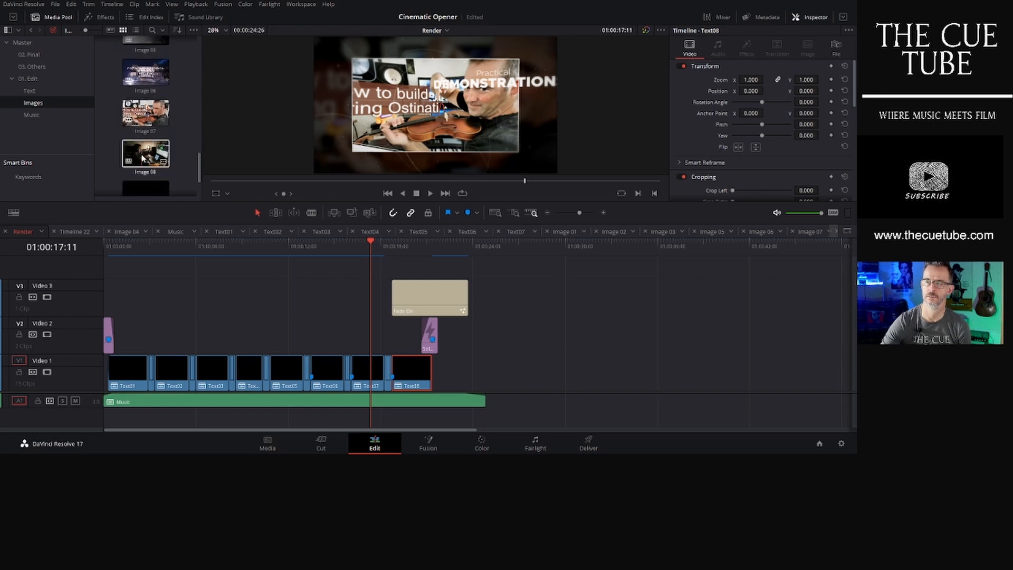
left_click(142, 158)
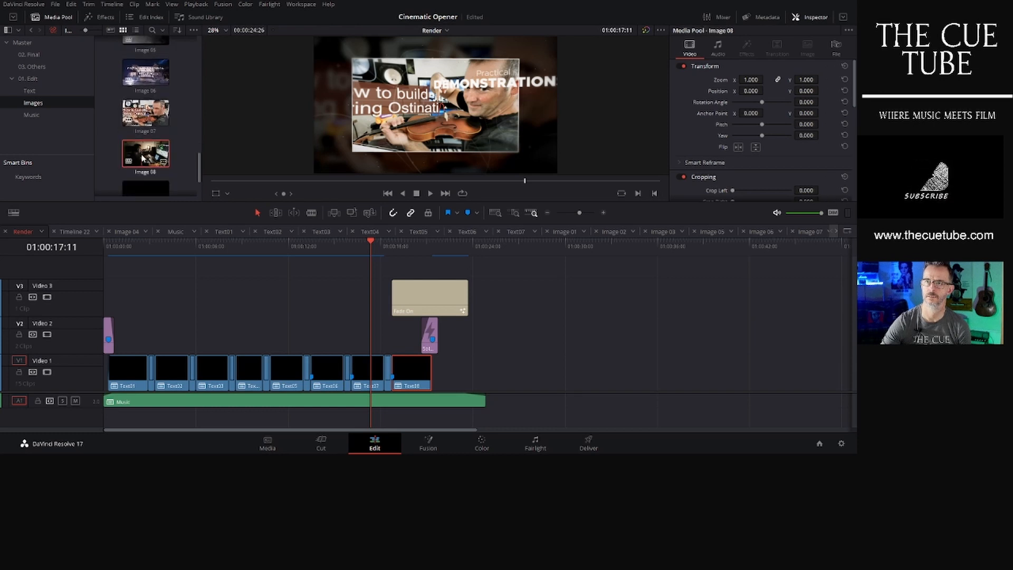
left_click(412, 369)
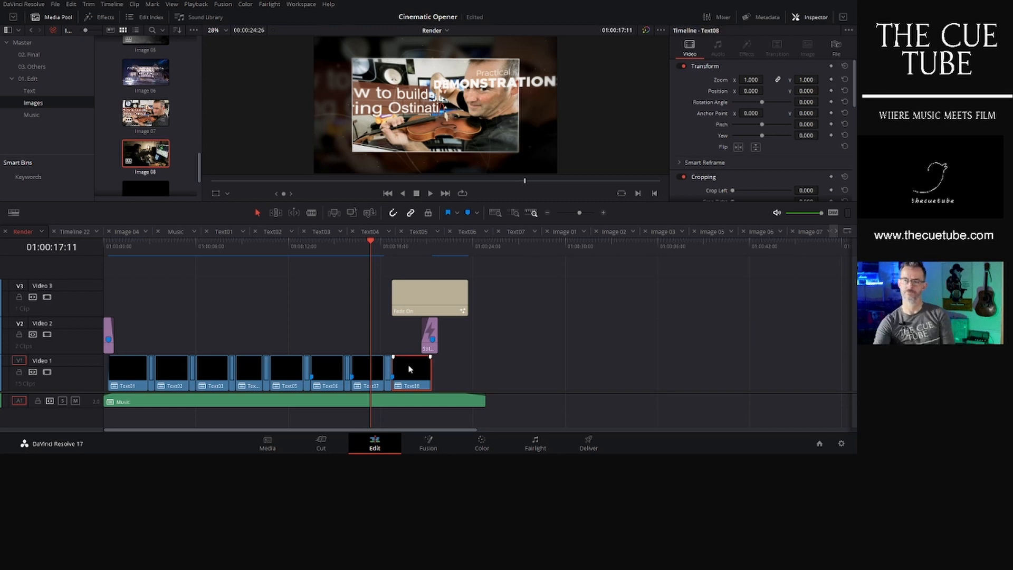
key("Delete")
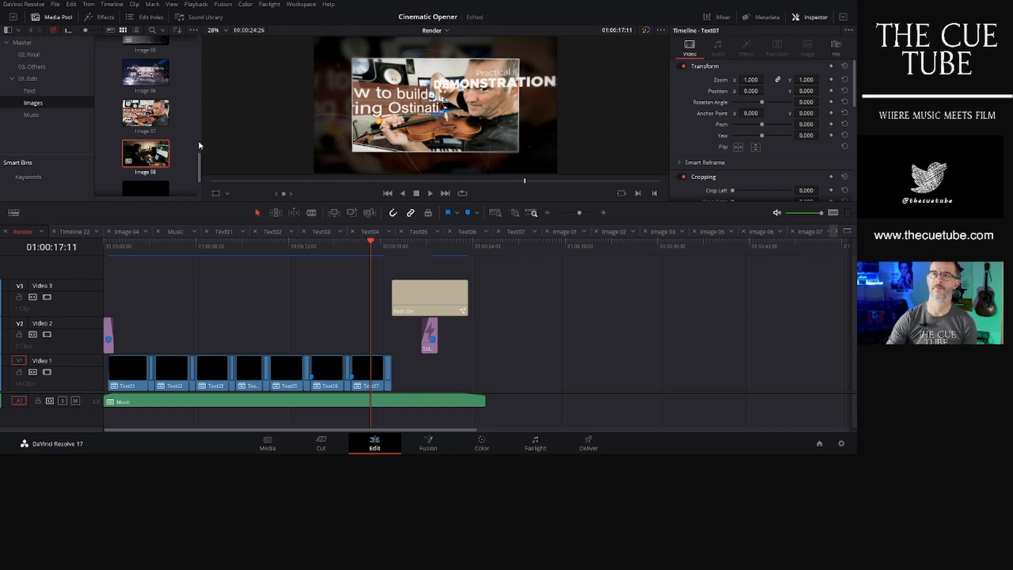
- Save the project and place the 157064696 photo from the Master bin at the end of Video 1
scroll(185, 137, "up", 4)
key("ctrl+s")
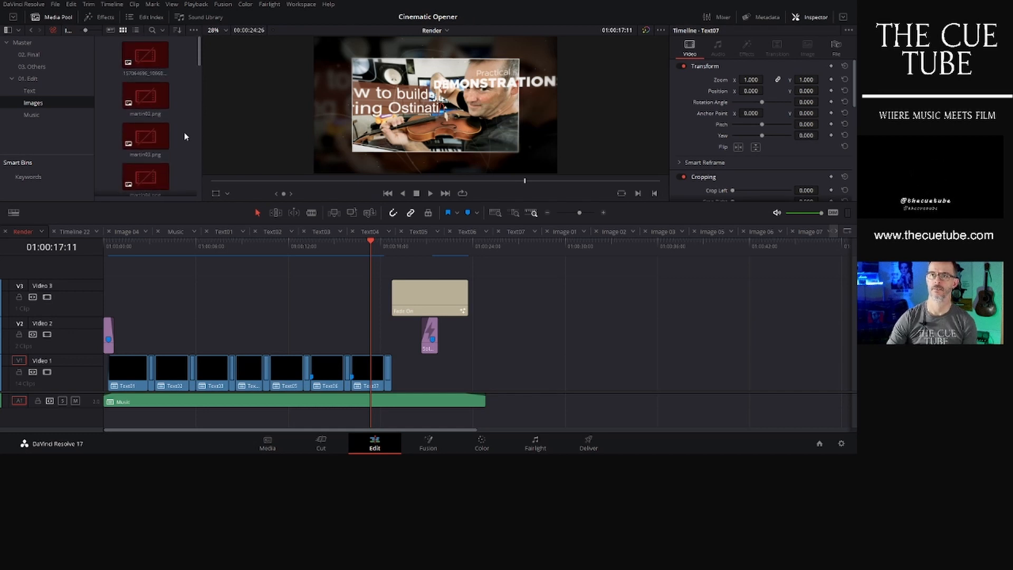
left_click(33, 42)
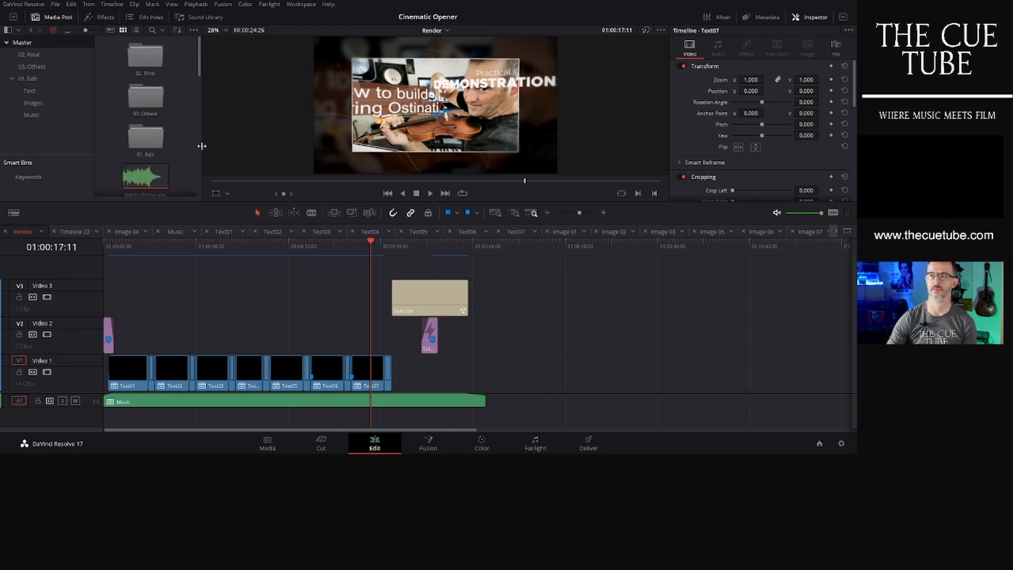
scroll(170, 119, "down", 3)
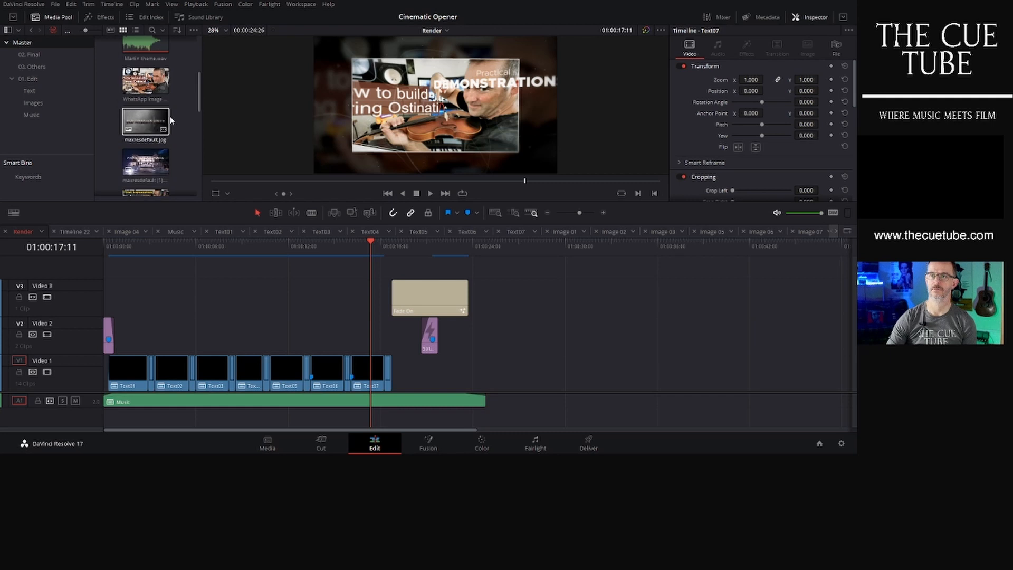
scroll(170, 120, "down", 4)
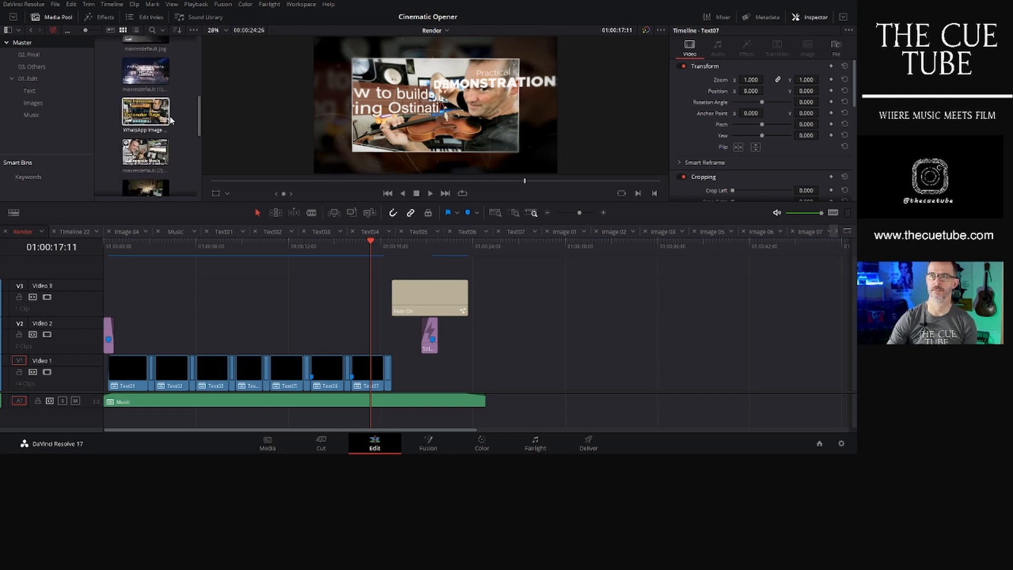
left_click_drag(146, 148, 417, 375)
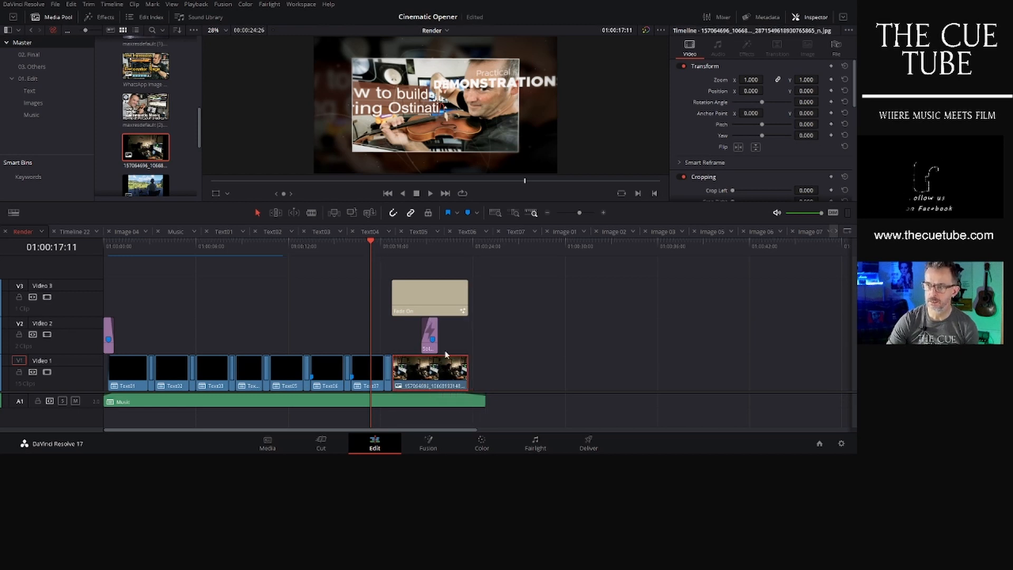
- Scale the new photo clip up to a zoom of 1.420
left_click(419, 244)
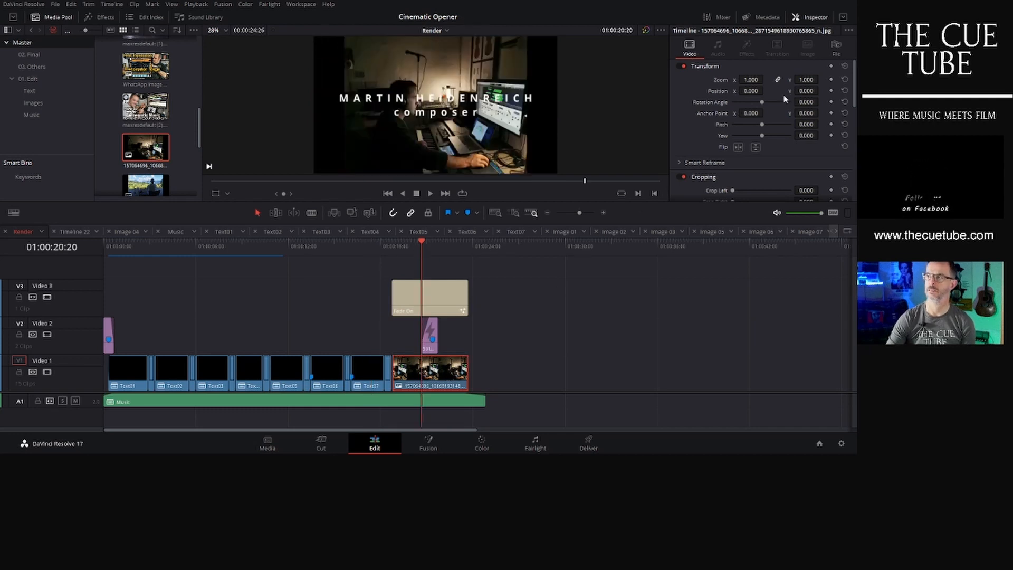
left_click_drag(766, 80, 819, 91)
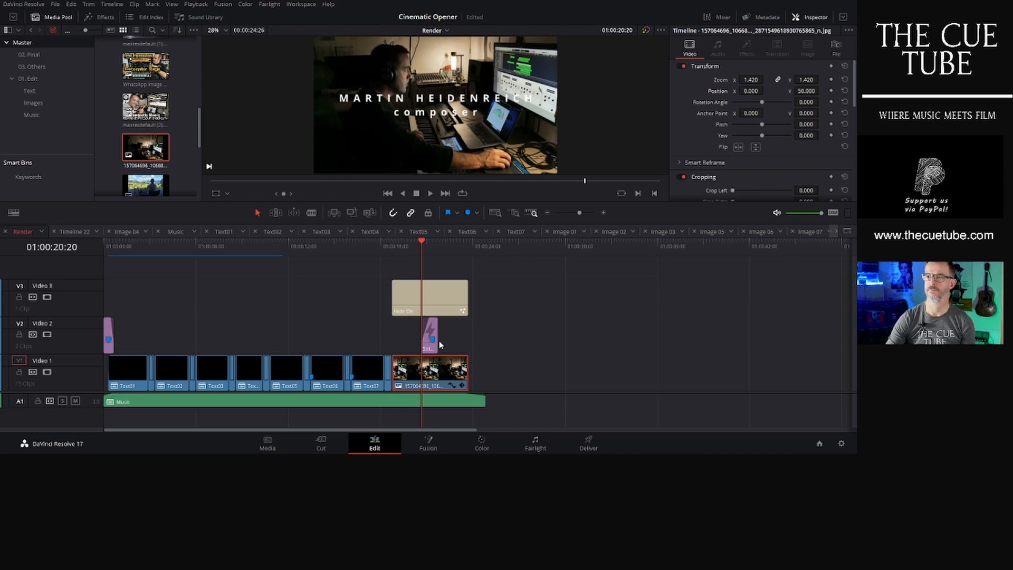
- Move the solid color clip on Video 2 to the end of the photo clip and play the Render timeline from the start
left_click_drag(431, 332, 465, 331)
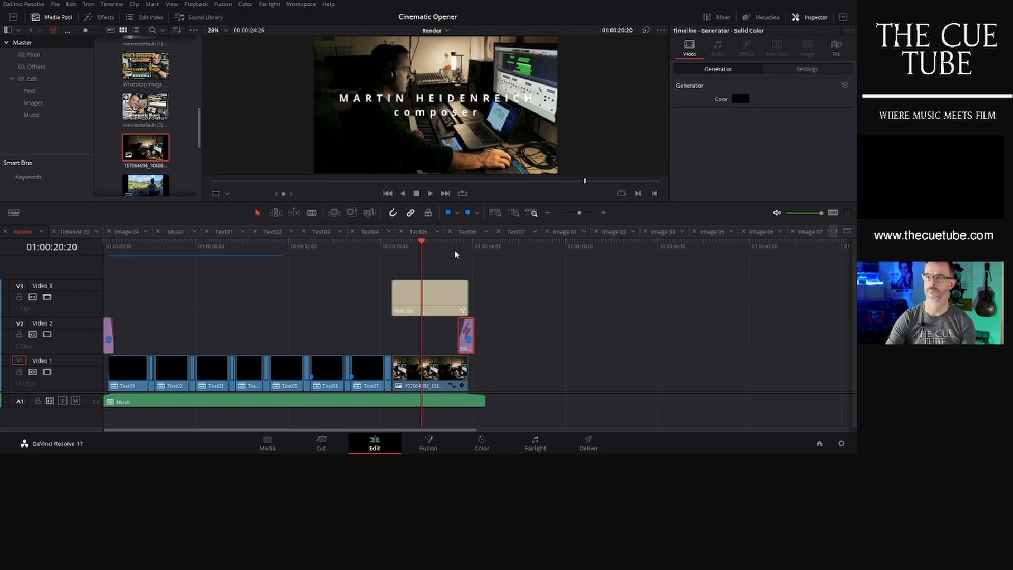
key("space")
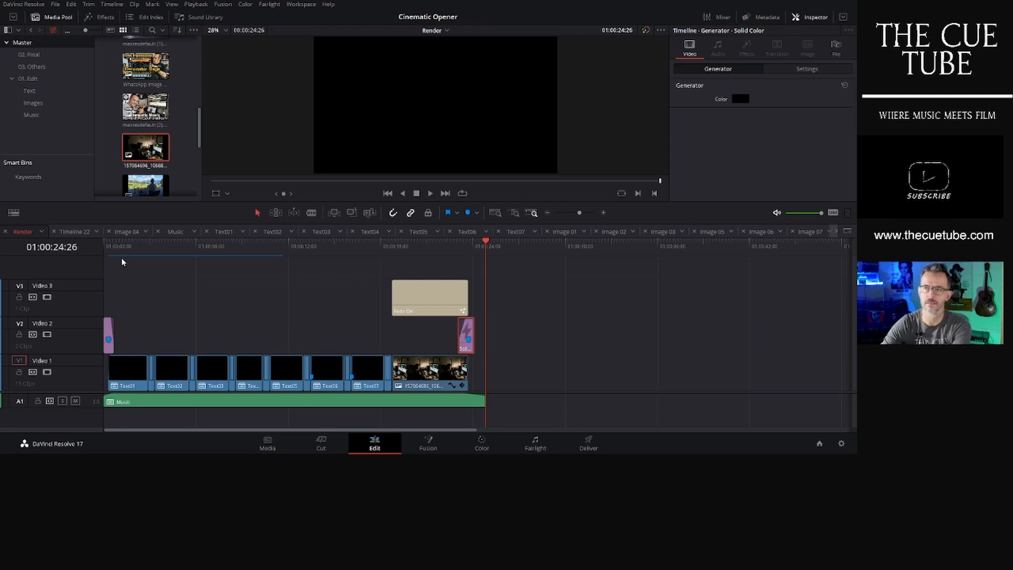
left_click(127, 244)
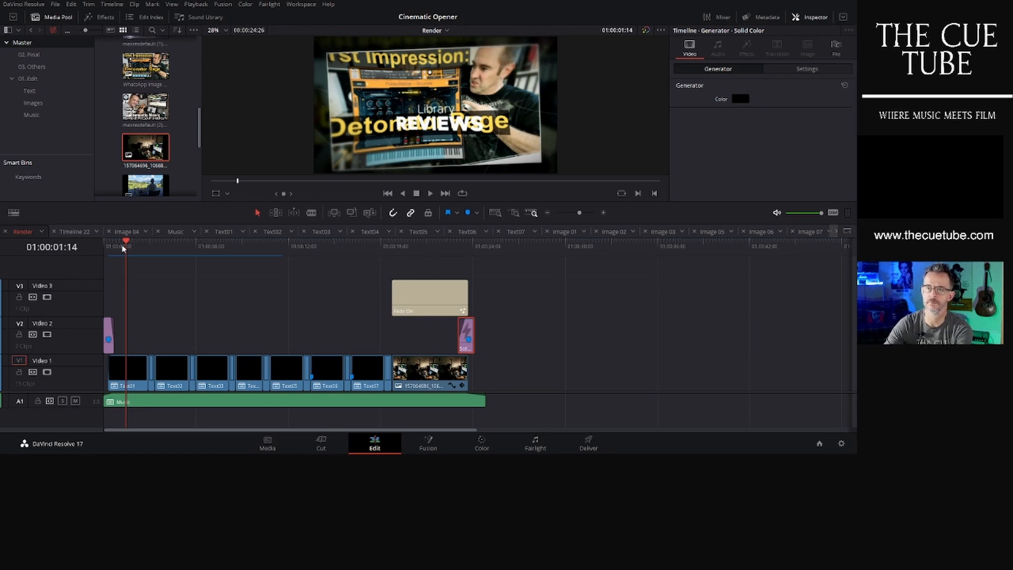
key("space")
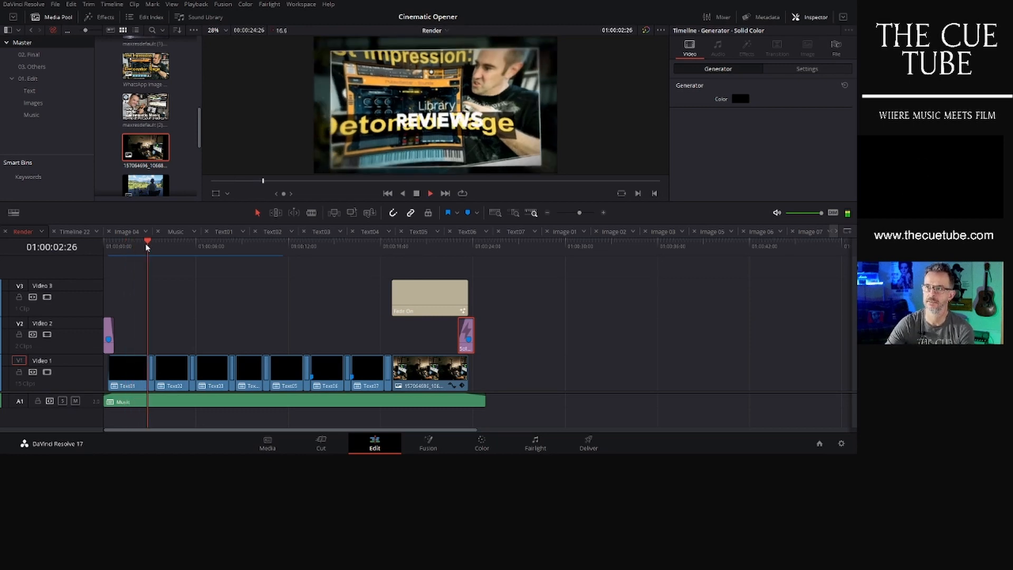
key("space")
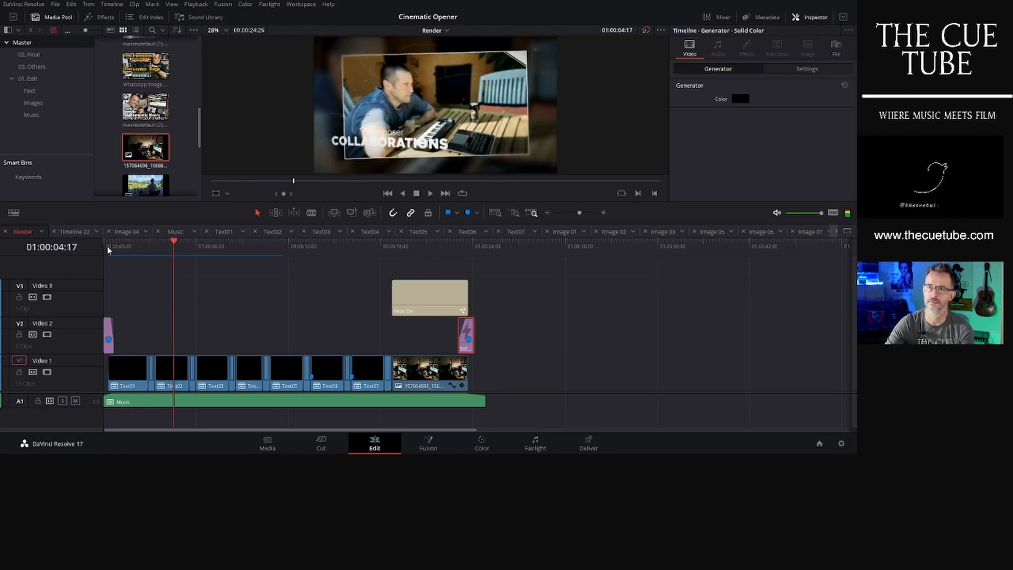
left_click(119, 244)
key("space")
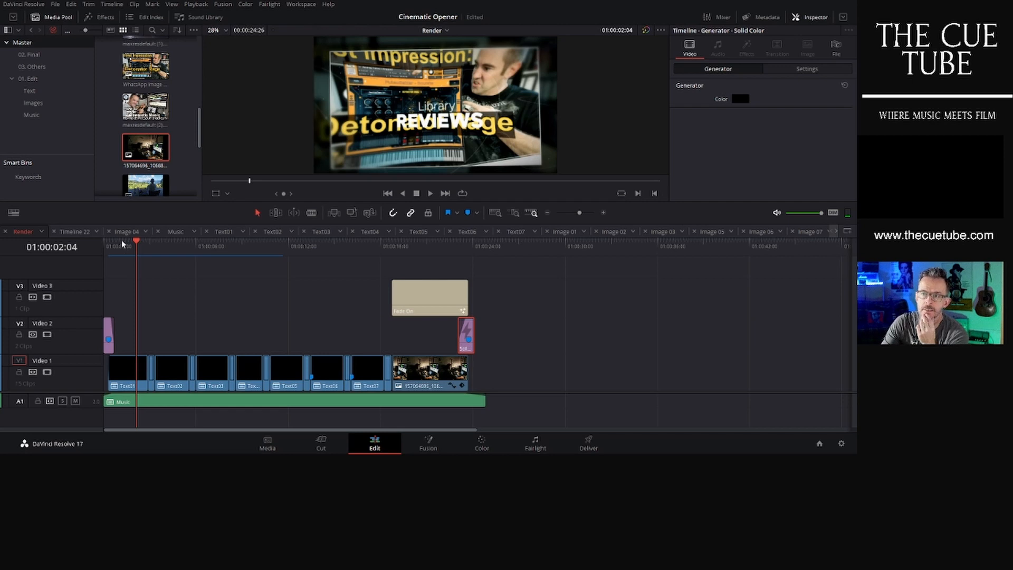
left_click(122, 244)
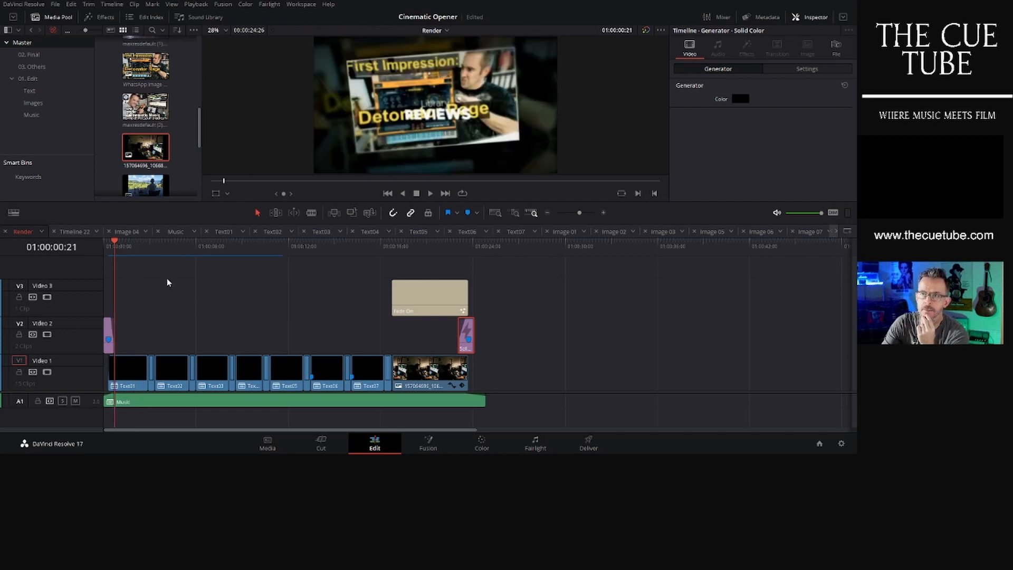
left_click(127, 245)
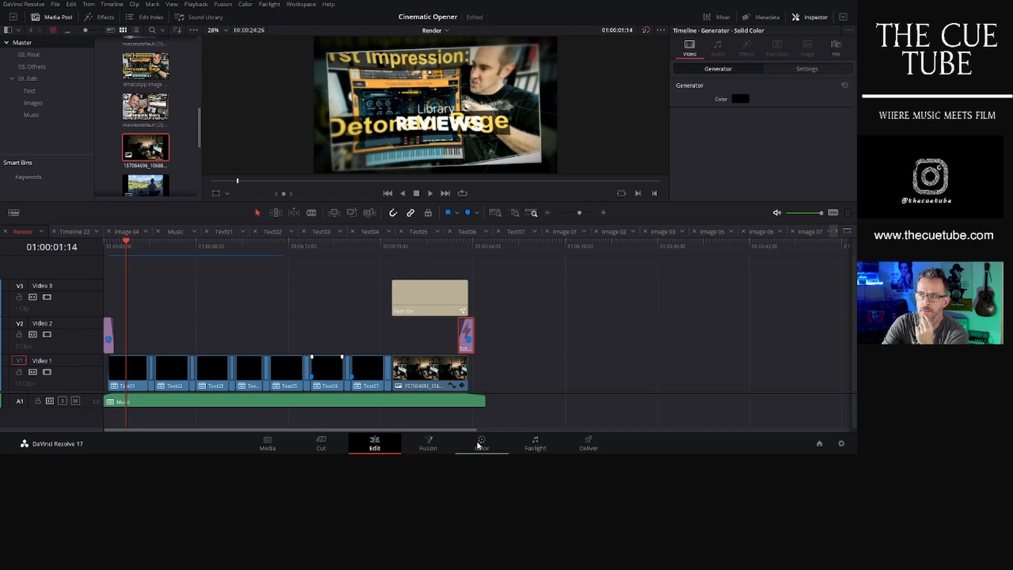
- Switch to color grading to inspect the curves and first clips of the Render timeline, then return to editing
left_click(479, 444)
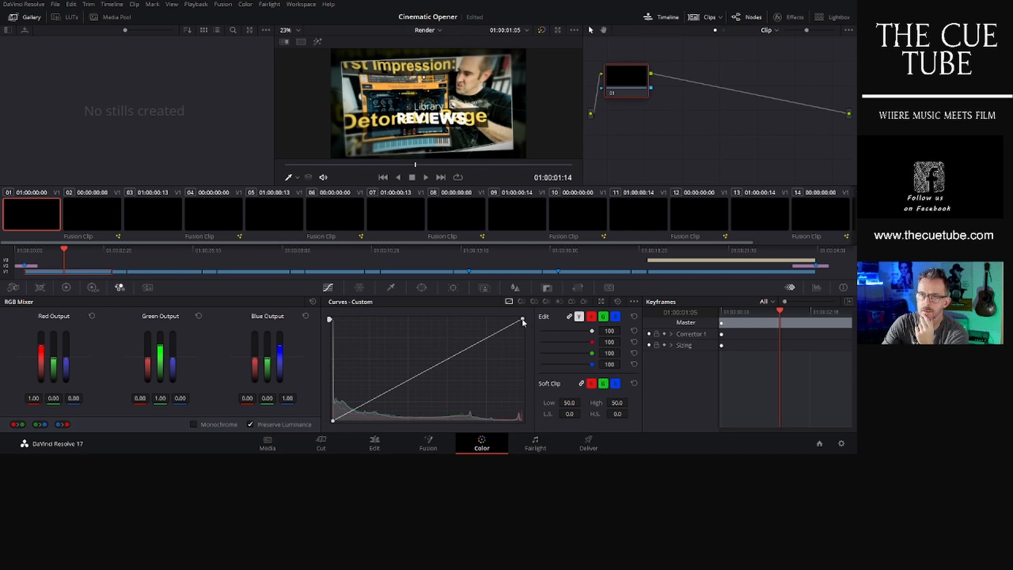
mouse_move(523, 322)
left_mouse_down()
mouse_move(522, 439)
mouse_move(527, 308)
left_mouse_up()
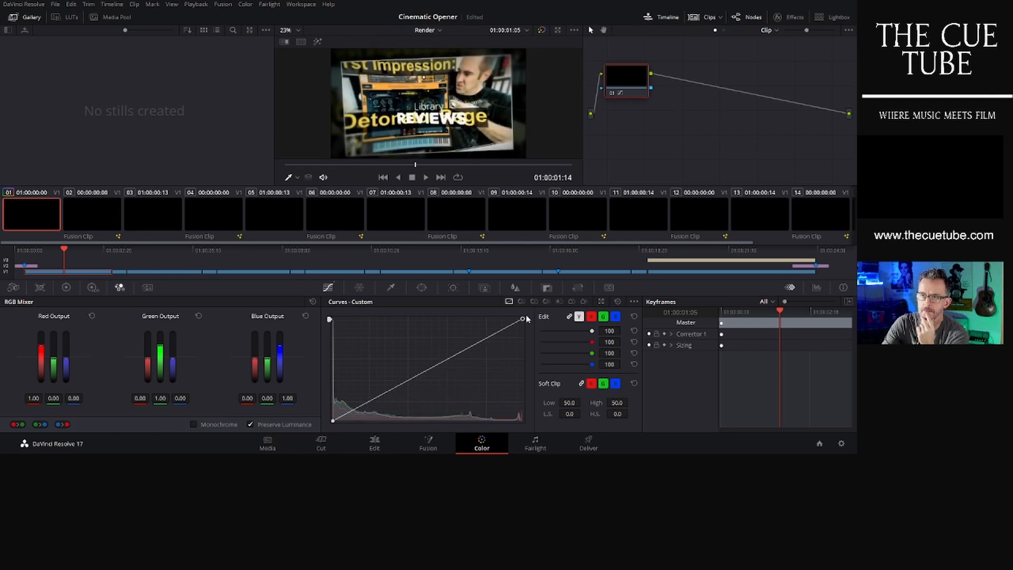
left_click(88, 209)
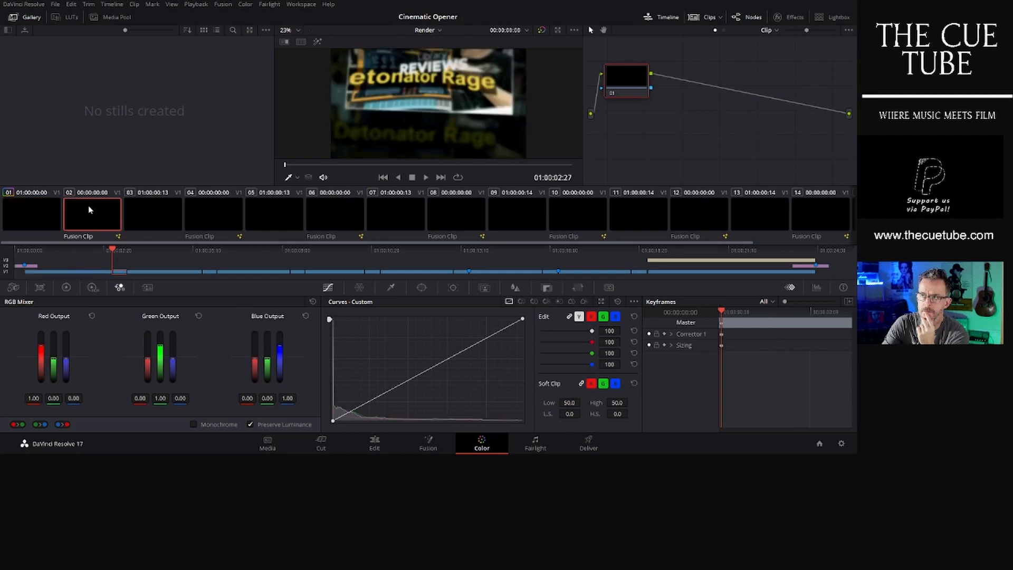
left_click(150, 216)
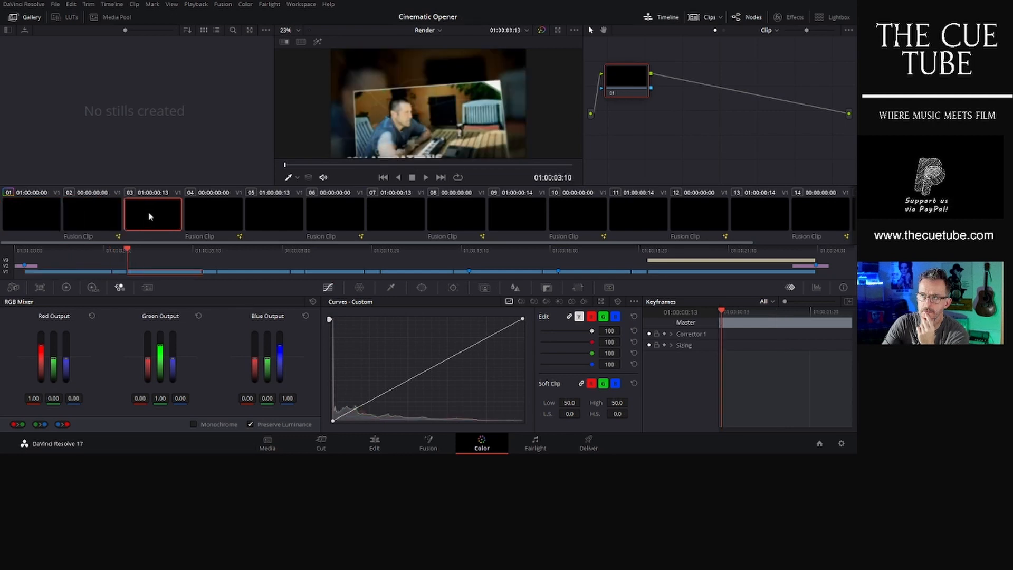
left_click(33, 213)
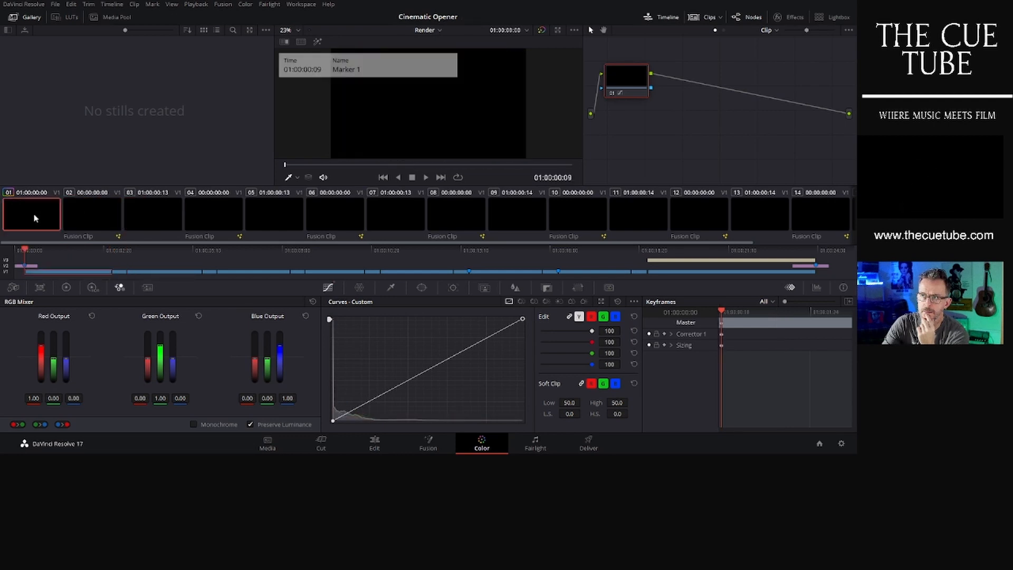
left_click(376, 444)
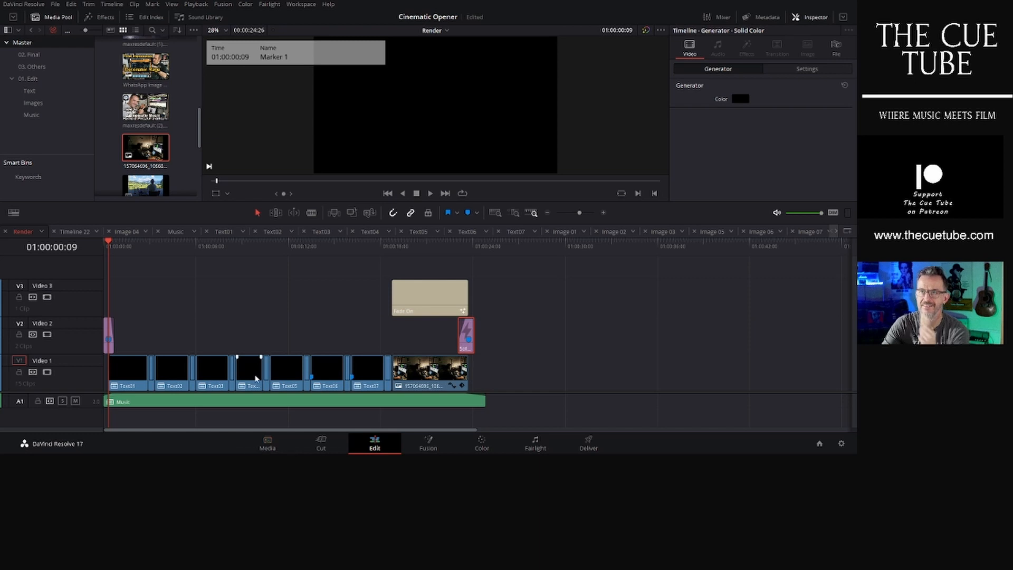
- Open the Image 01 timeline from the Images bin and lower its photo clip's opacity to 62.60
left_click(47, 104)
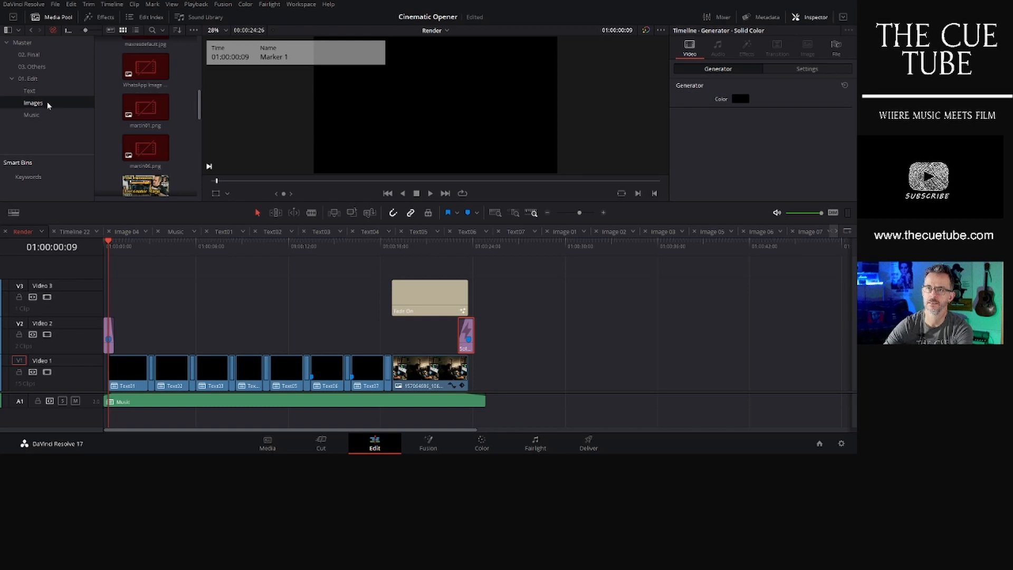
left_click(127, 368)
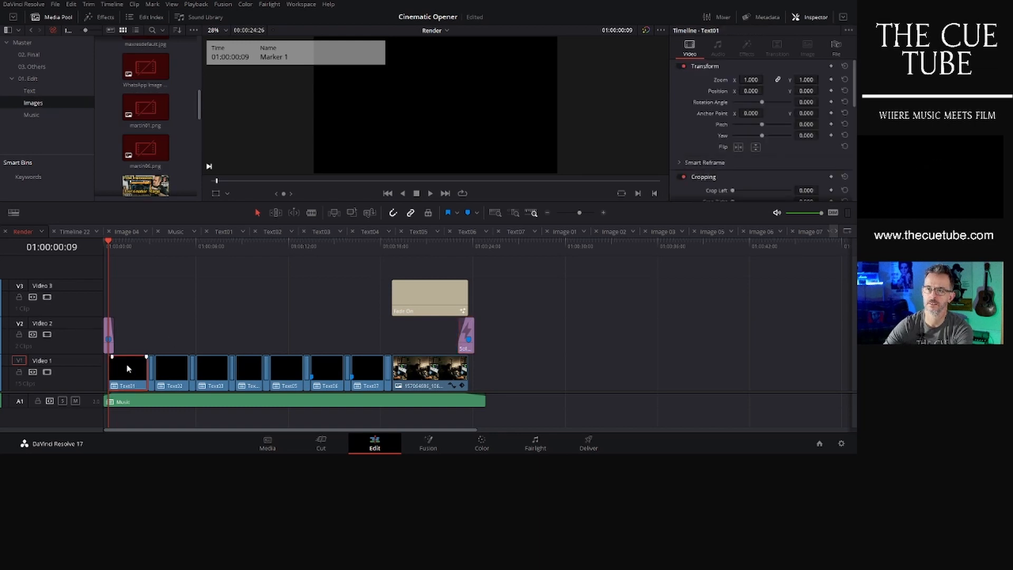
left_click(124, 243)
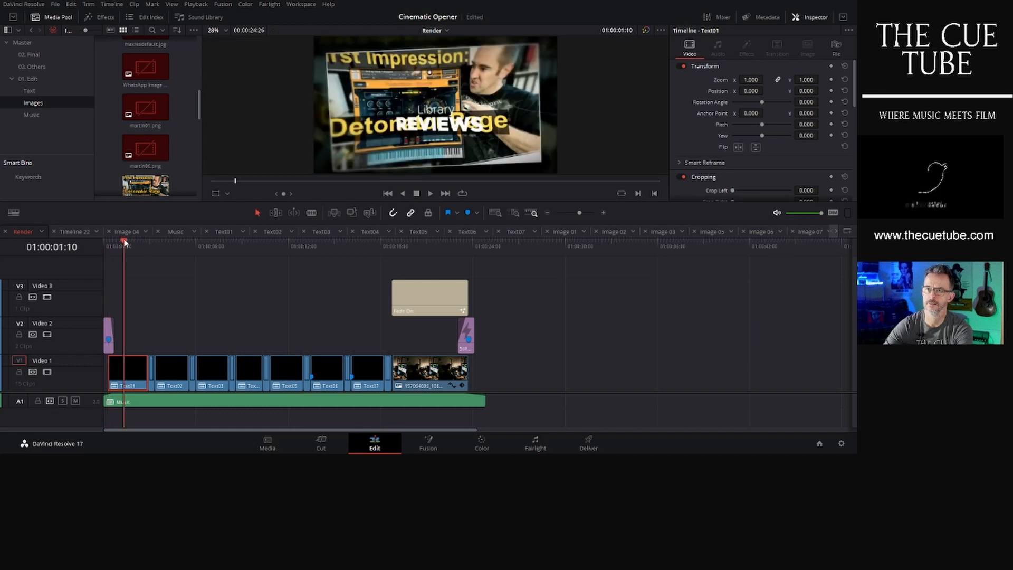
left_click(56, 91)
left_click(58, 104)
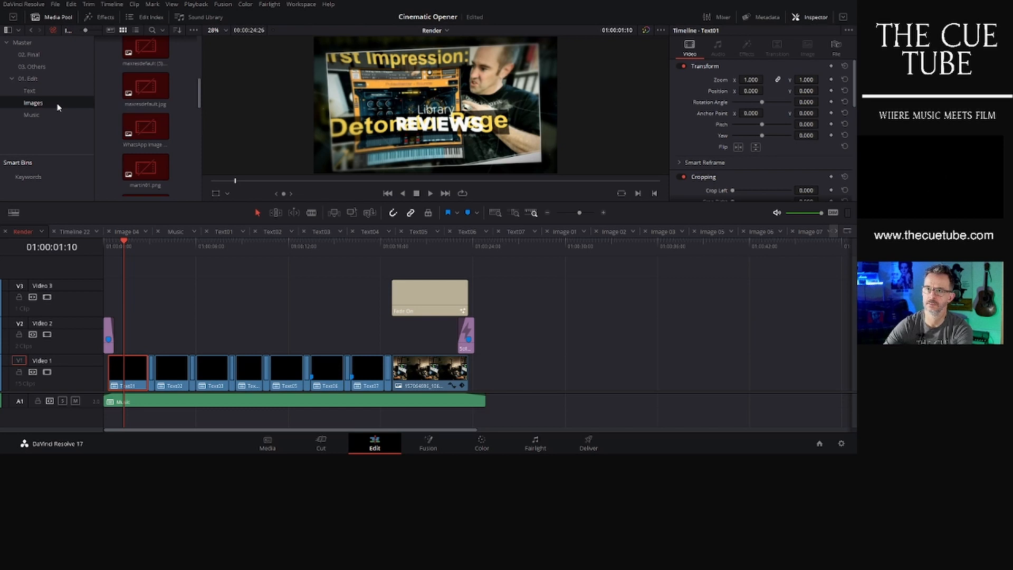
scroll(177, 159, "down", 5)
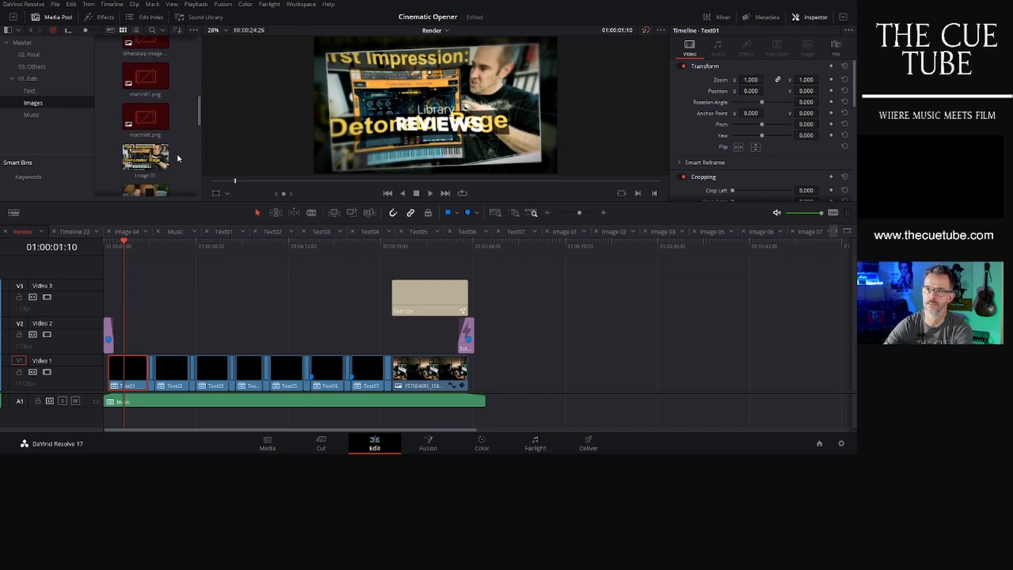
left_click(152, 112)
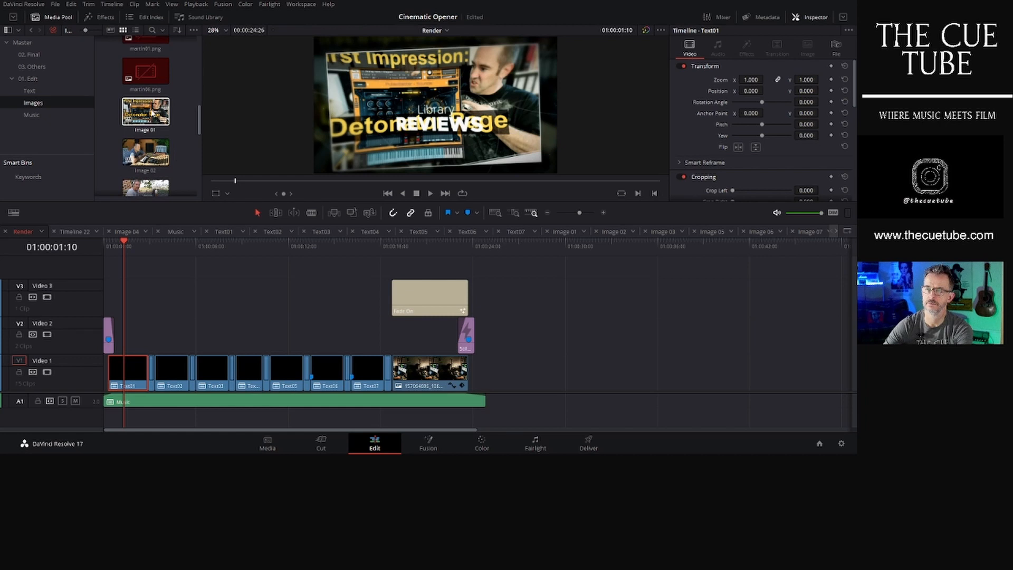
double_click(152, 112)
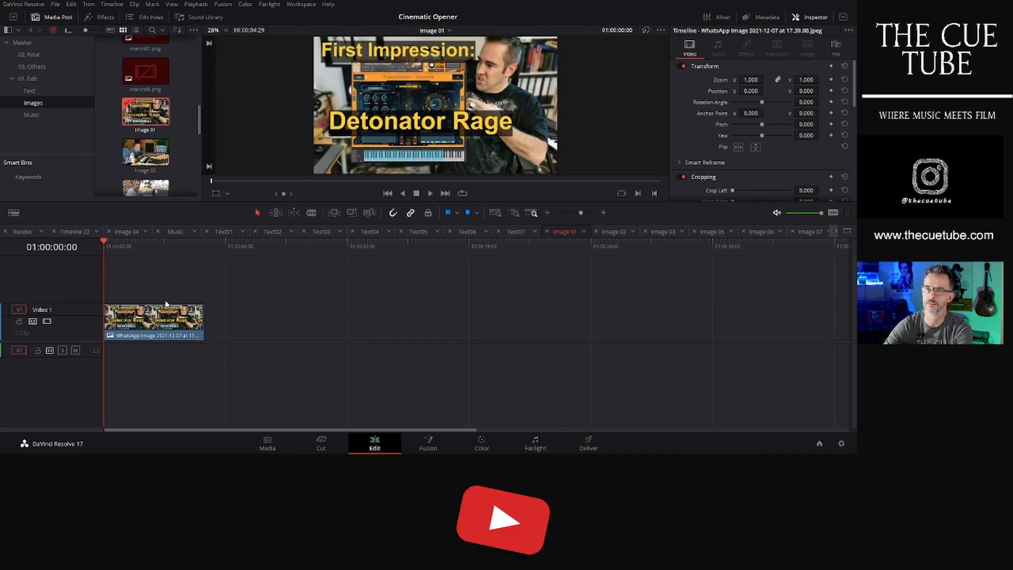
scroll(780, 149, "down", 5)
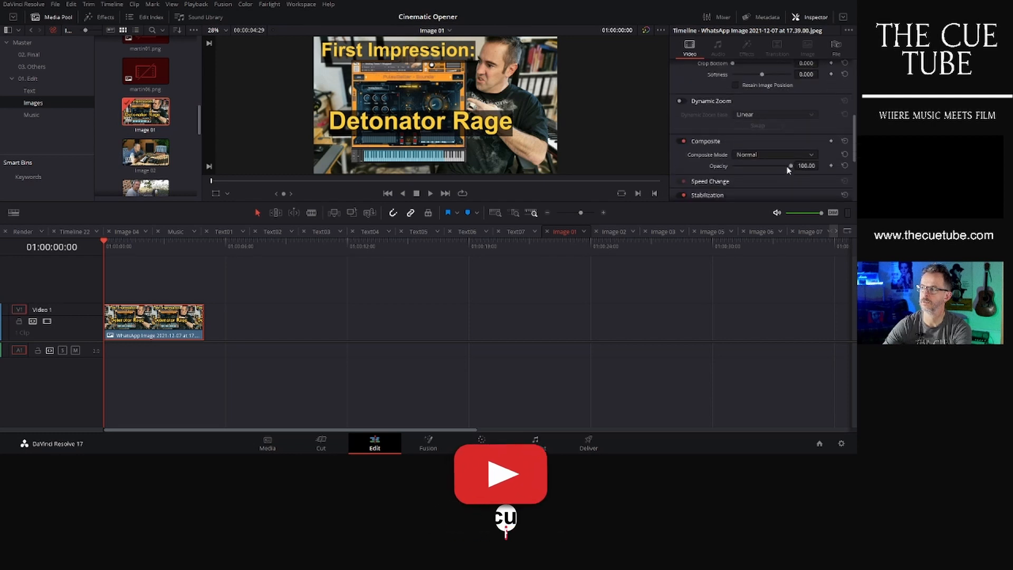
mouse_move(788, 166)
left_mouse_down()
mouse_move(763, 166)
mouse_move(769, 172)
left_mouse_up()
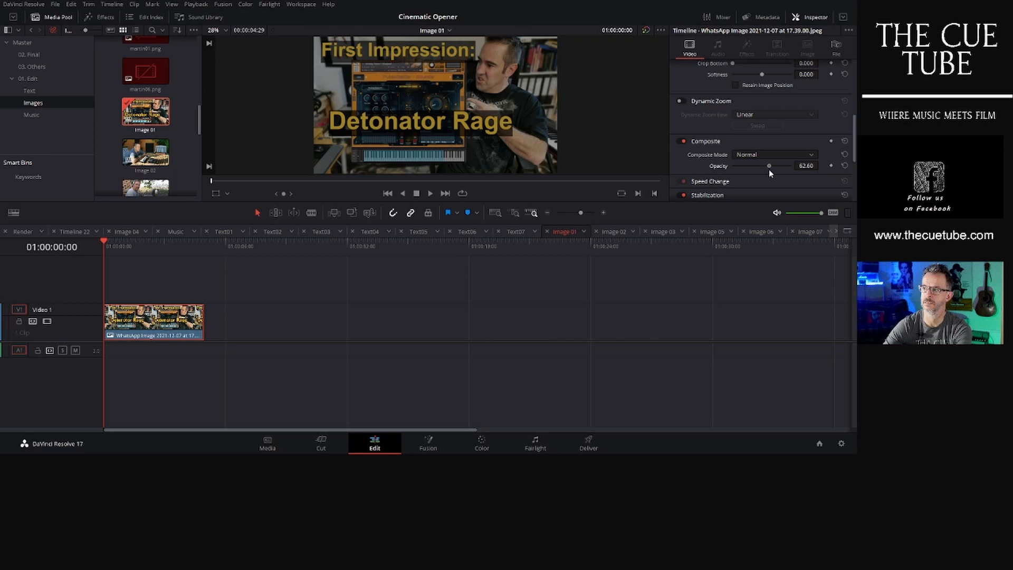
- Open the Render timeline from the Final bin and play it from the start
left_click(41, 56)
double_click(148, 55)
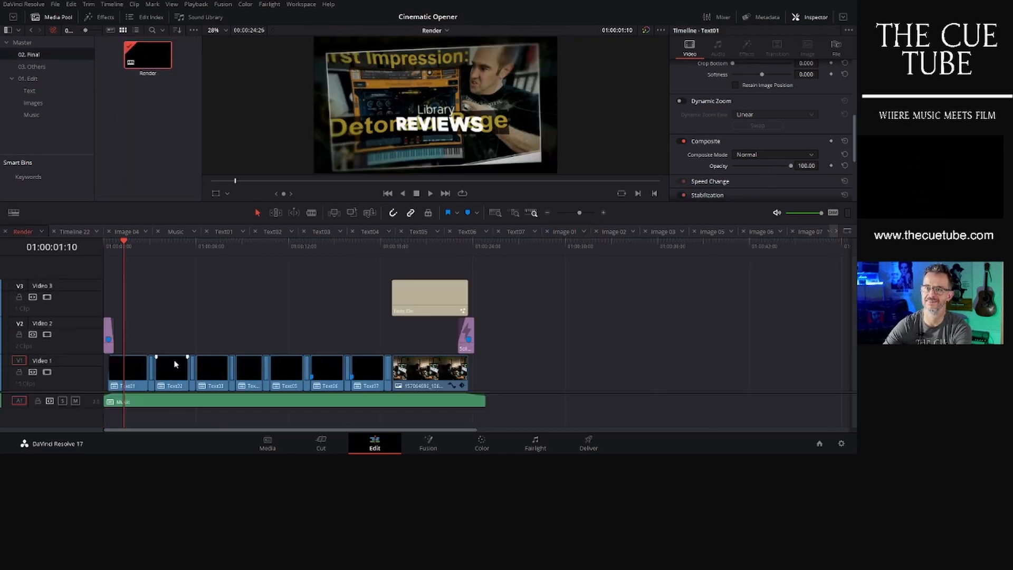
key("space")
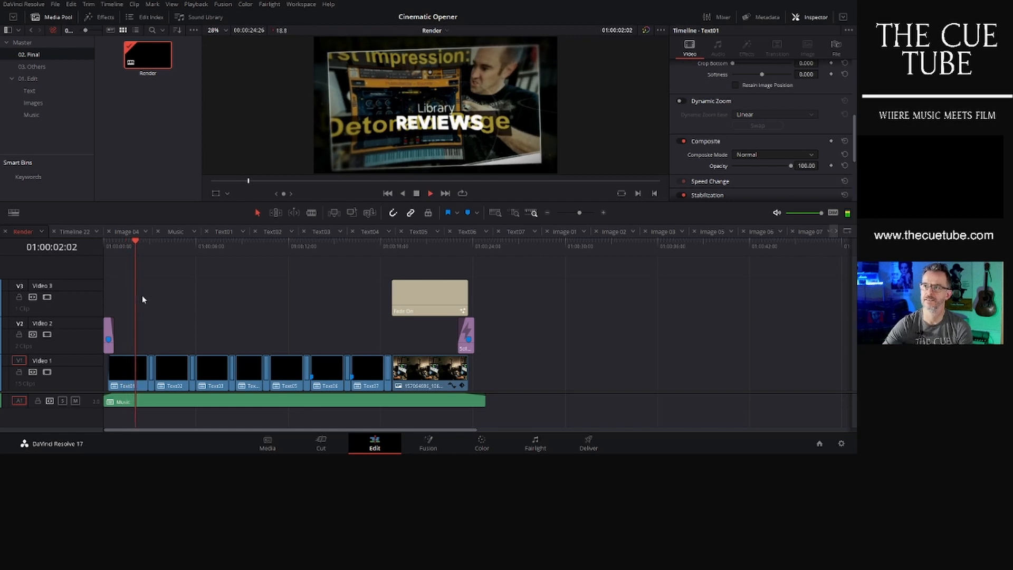
key("space")
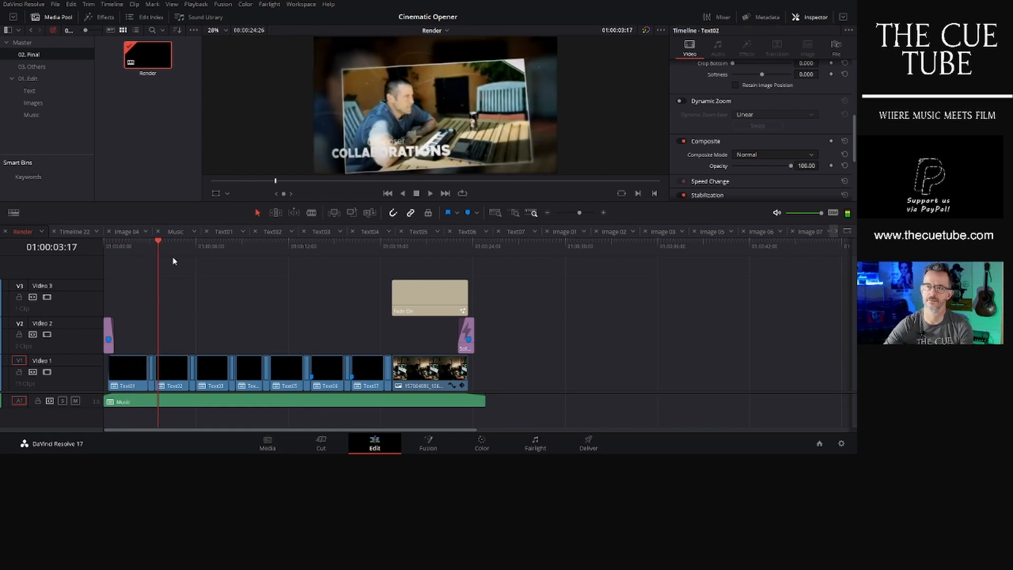
left_click(172, 241)
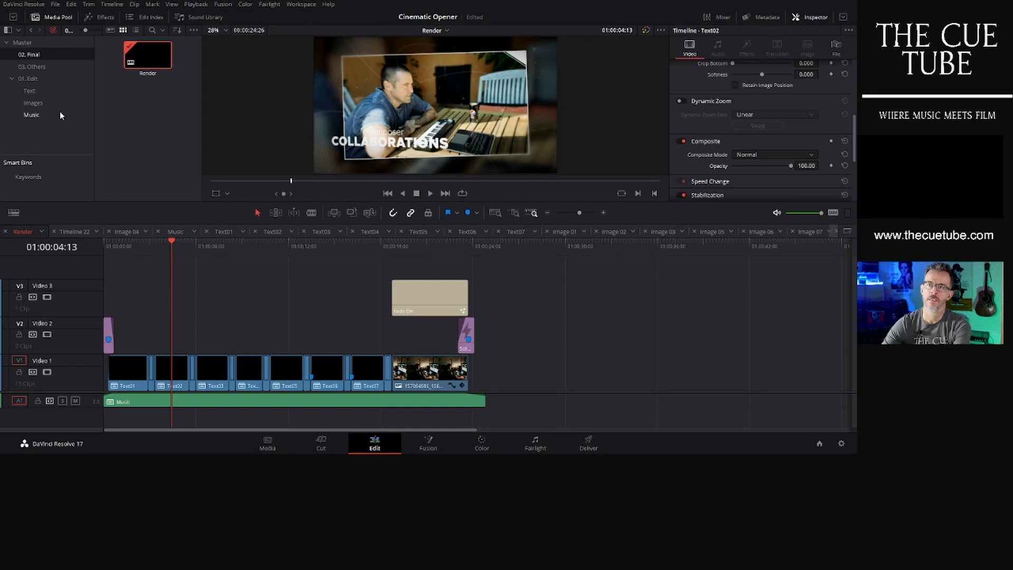
- Open the Image 02 timeline from the Images bin and lower its photo clip's opacity to 64.12
left_click(43, 104)
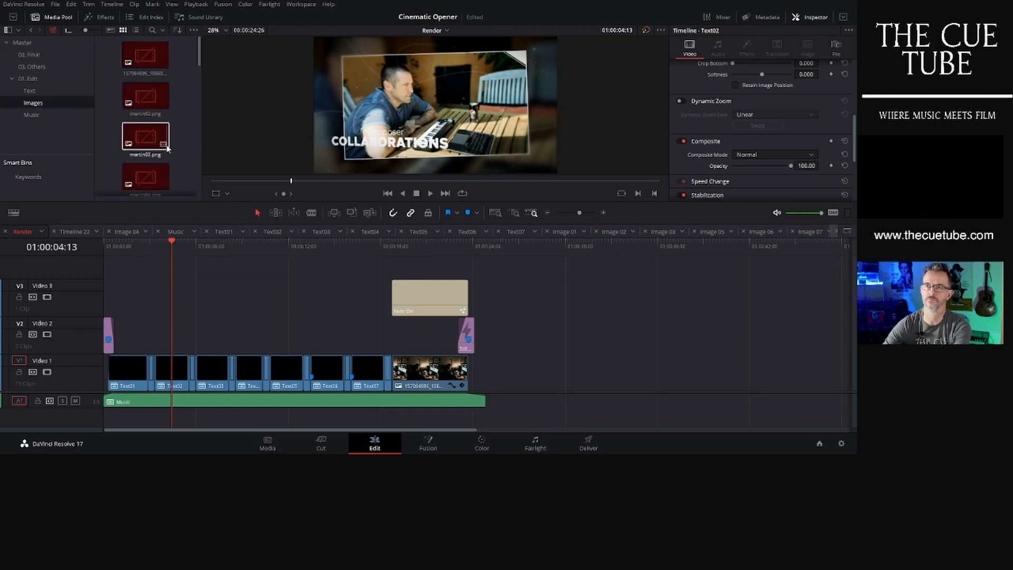
scroll(180, 142, "down", 6)
scroll(181, 142, "down", 3)
left_click(148, 118)
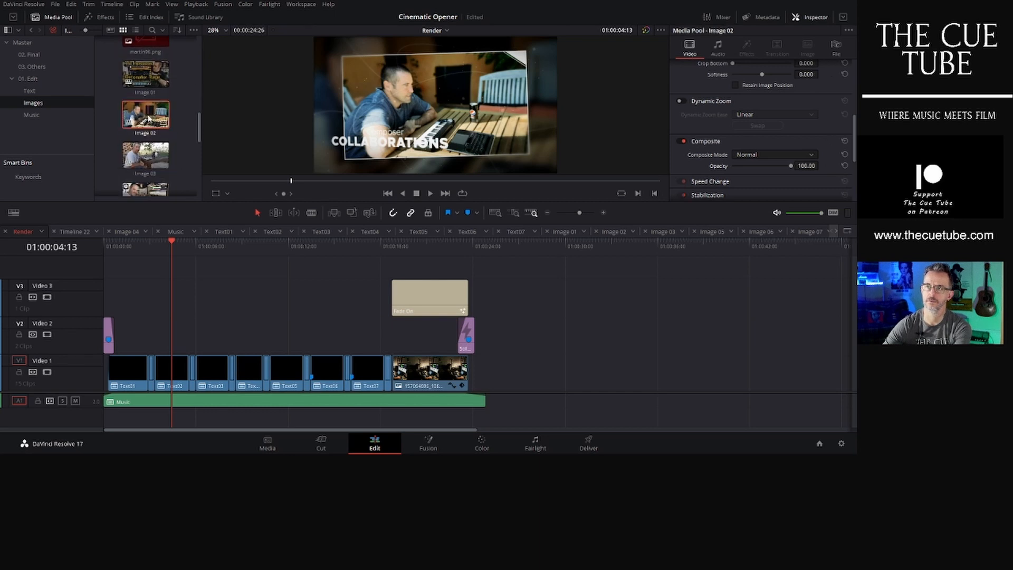
double_click(148, 118)
mouse_move(789, 167)
left_mouse_down()
mouse_move(731, 172)
mouse_move(770, 171)
left_mouse_up()
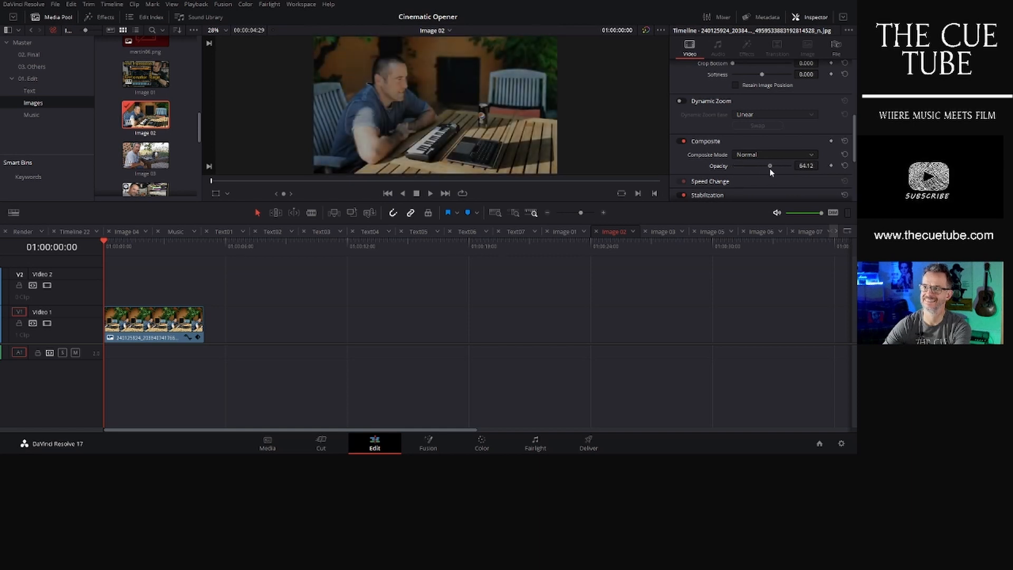
- Lower the photo clip opacity in the Image 03 timeline to 64.89 and in the Image 04 timeline to 67.84
double_click(146, 154)
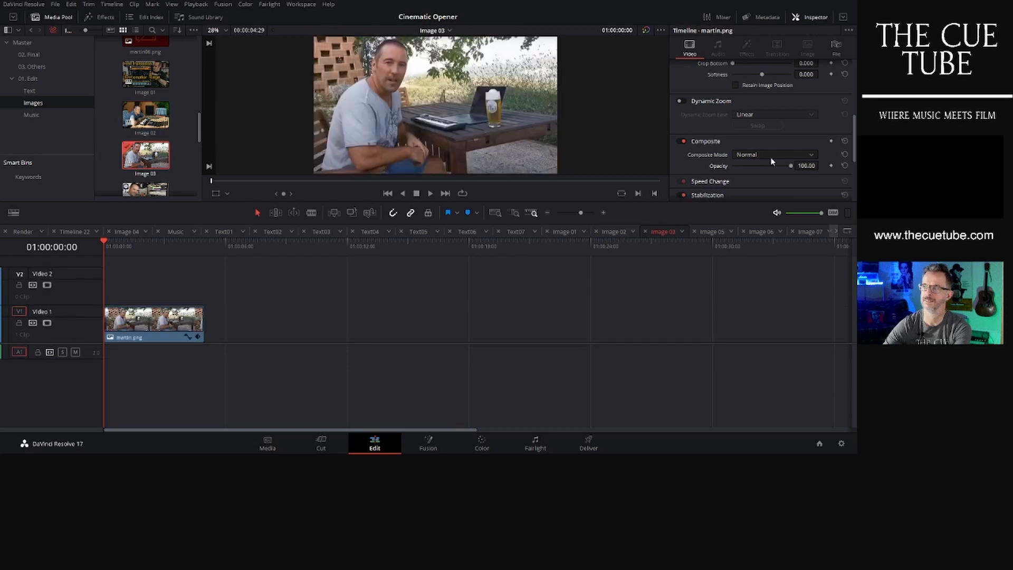
left_click_drag(790, 167, 771, 165)
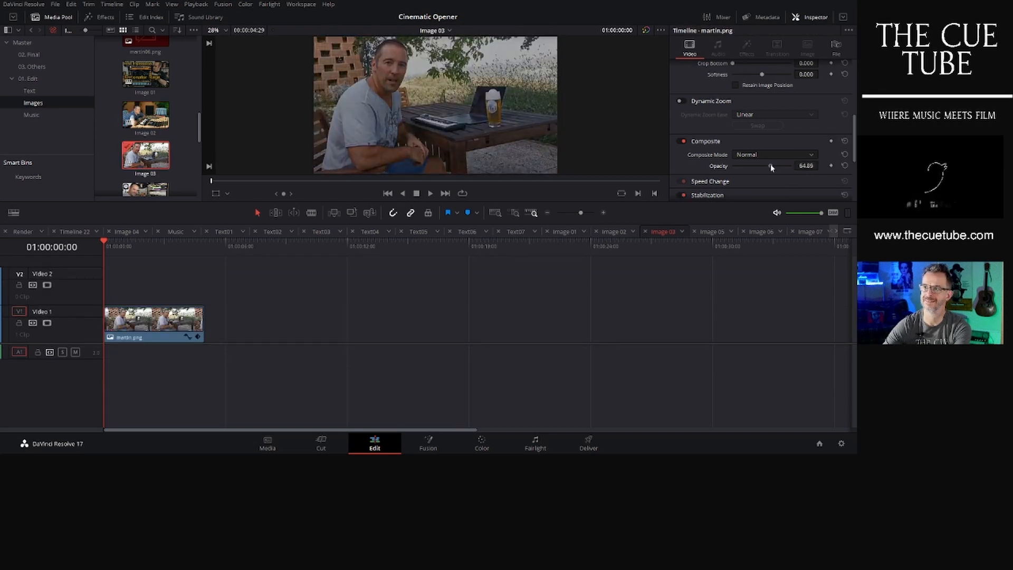
scroll(146, 132, "down", 2)
left_click(146, 144)
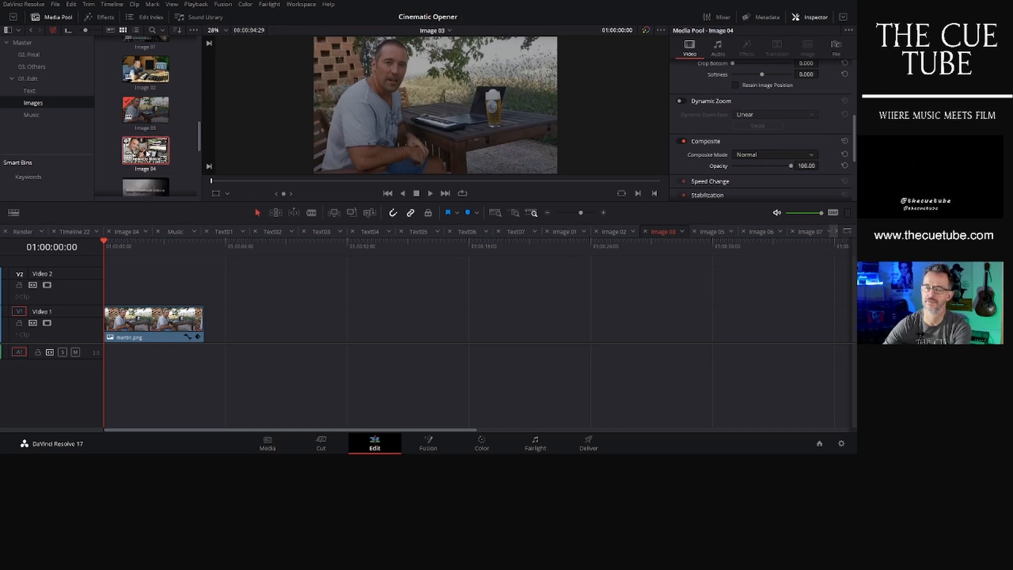
double_click(146, 152)
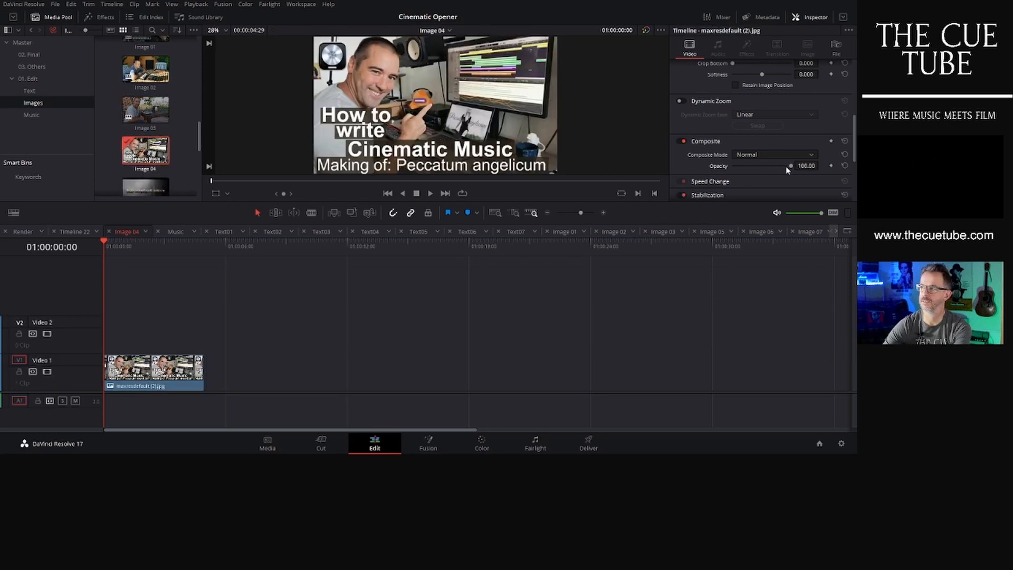
left_click_drag(790, 166, 771, 166)
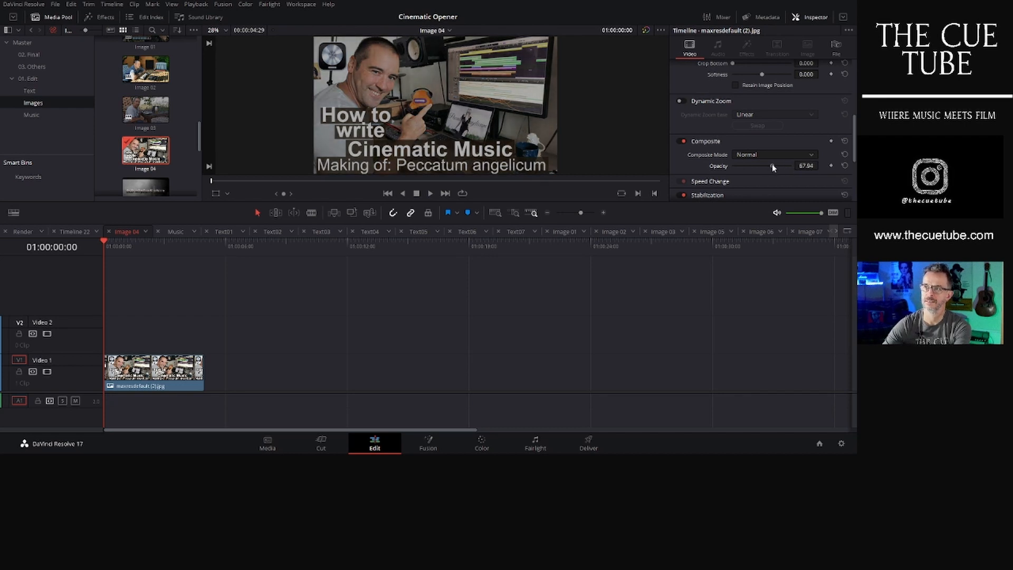
- Open the Image 05 and Image 06 timelines and lower their photo clips' opacity to 74.05 and 51.15
scroll(164, 167, "down", 2)
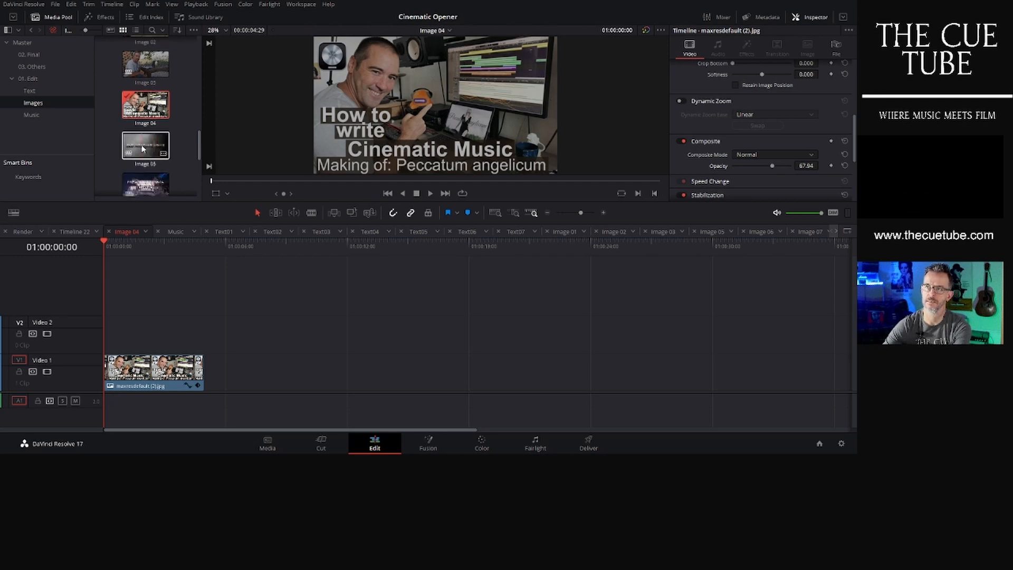
left_click(143, 148)
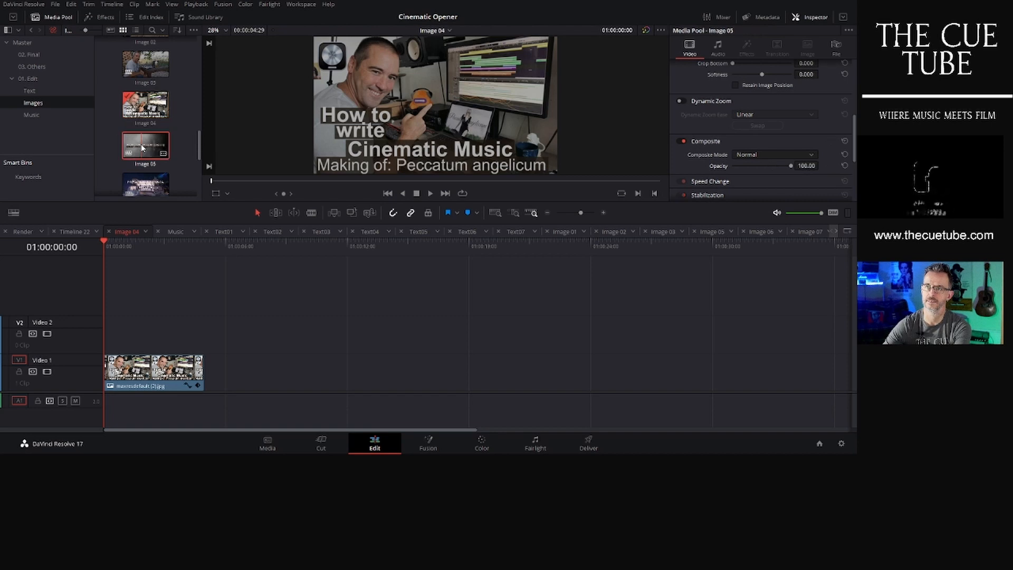
double_click(147, 148)
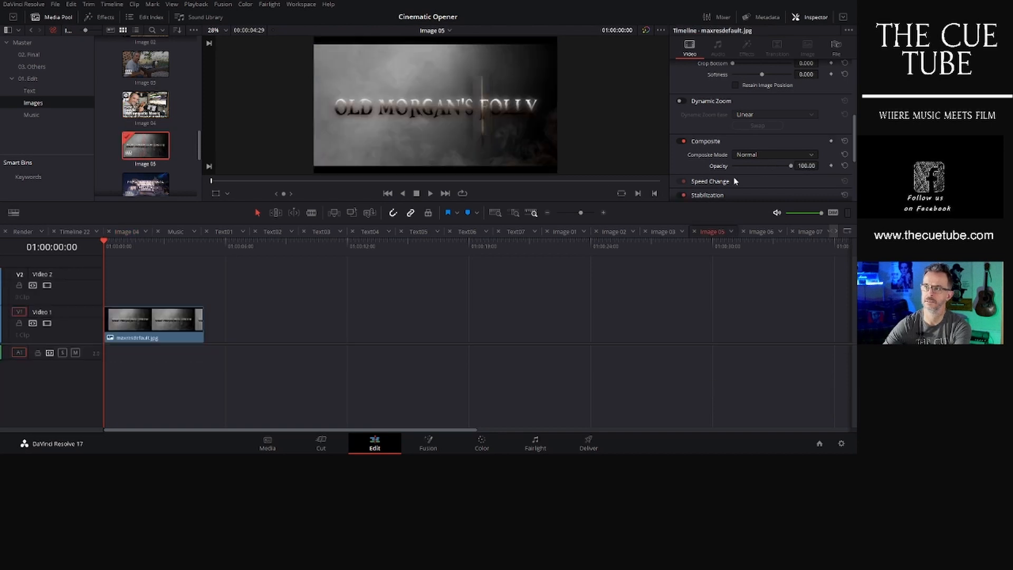
left_click_drag(792, 167, 778, 169)
scroll(184, 160, "down", 1)
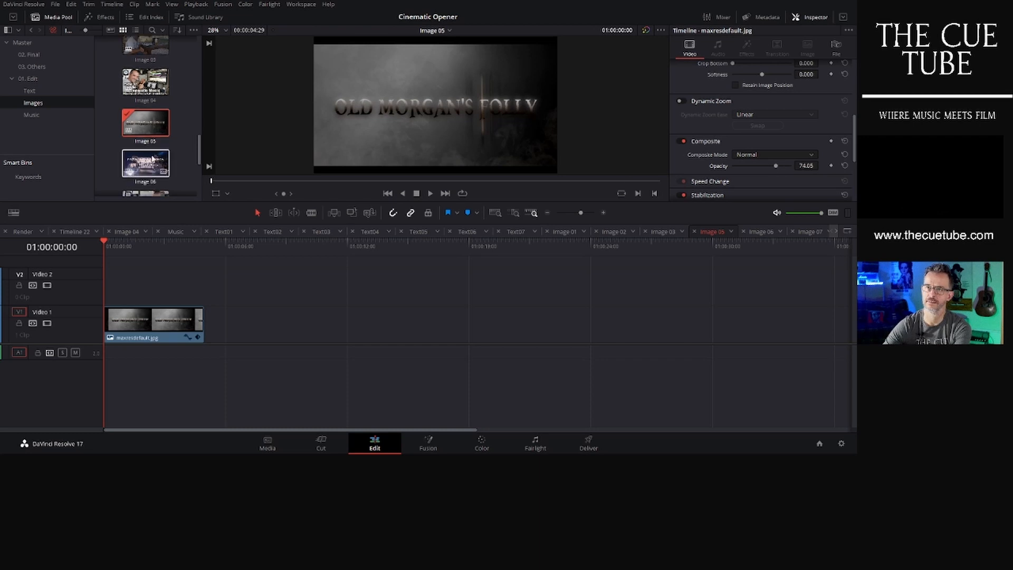
double_click(157, 168)
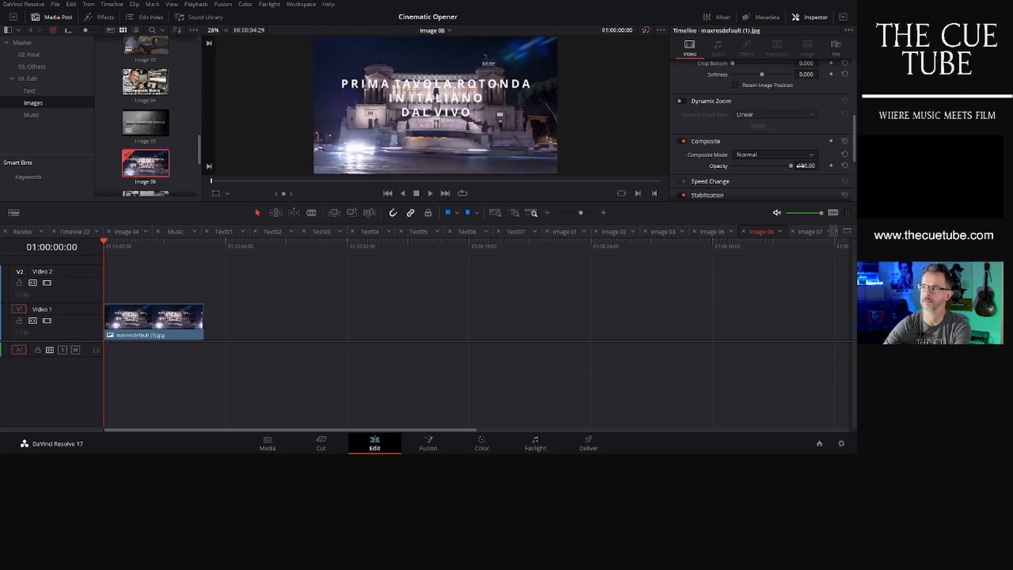
left_click_drag(792, 168, 763, 168)
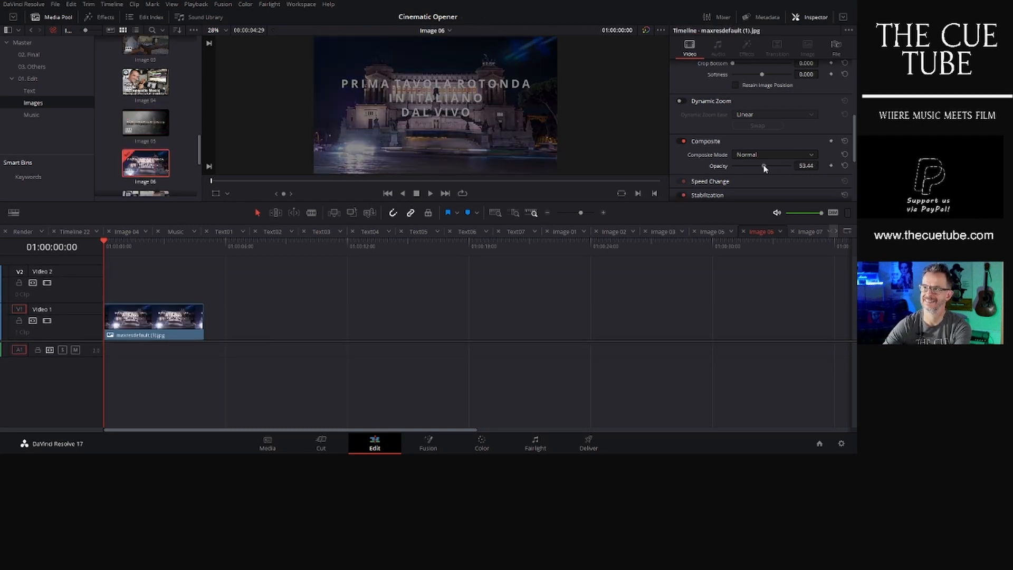
- Open the Image 07 and Image 08 timelines and lower their photo clips' opacity to 54.20 and 78.39
scroll(153, 140, "down", 3)
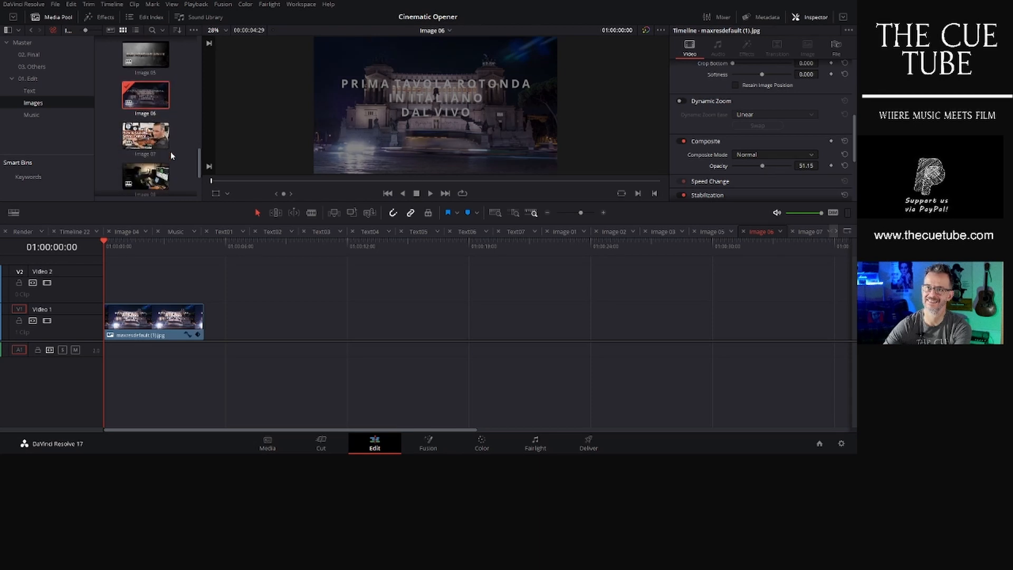
double_click(153, 140)
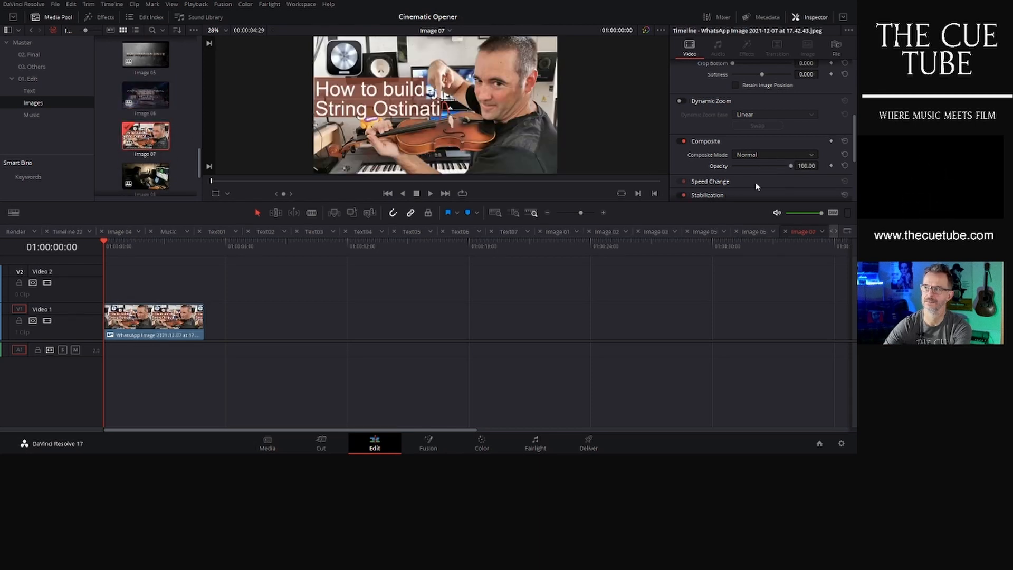
left_click_drag(792, 167, 766, 166)
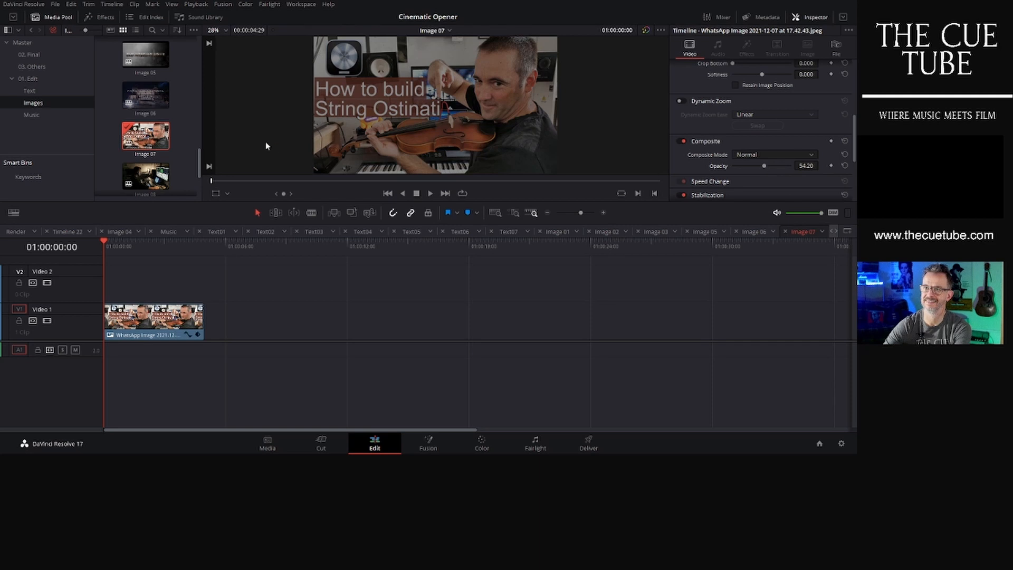
scroll(171, 142, "down", 2)
double_click(156, 140)
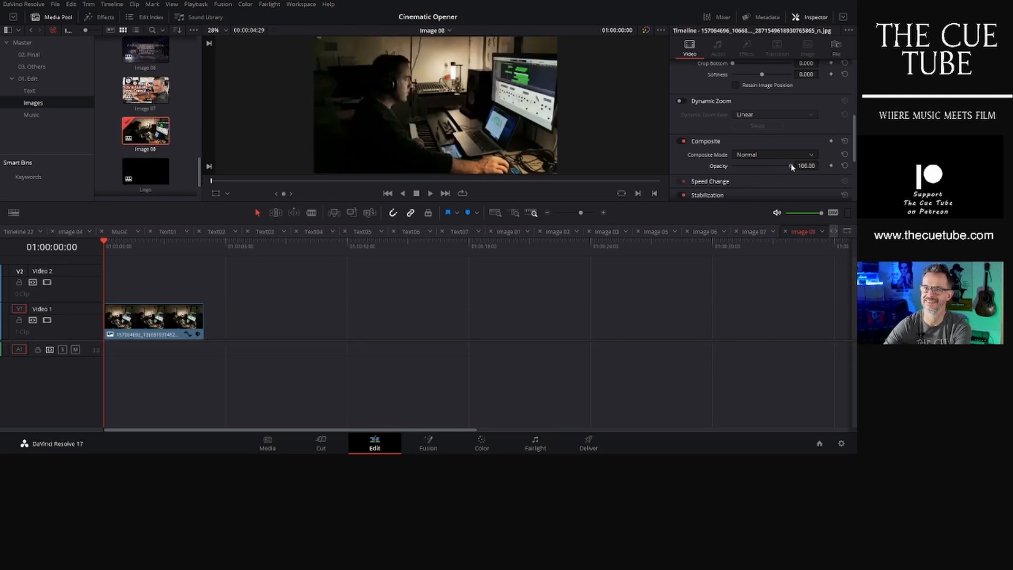
mouse_move(790, 167)
left_mouse_down()
mouse_move(763, 167)
mouse_move(780, 169)
left_mouse_up()
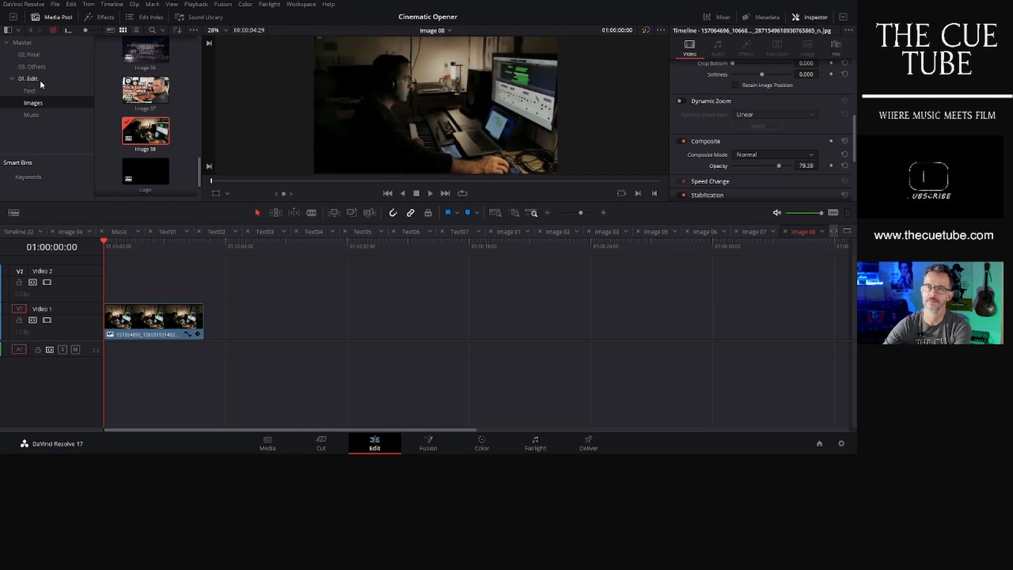
- Open the Render timeline from the Final bin and review it by playing and scrubbing through it
left_click(29, 55)
double_click(152, 61)
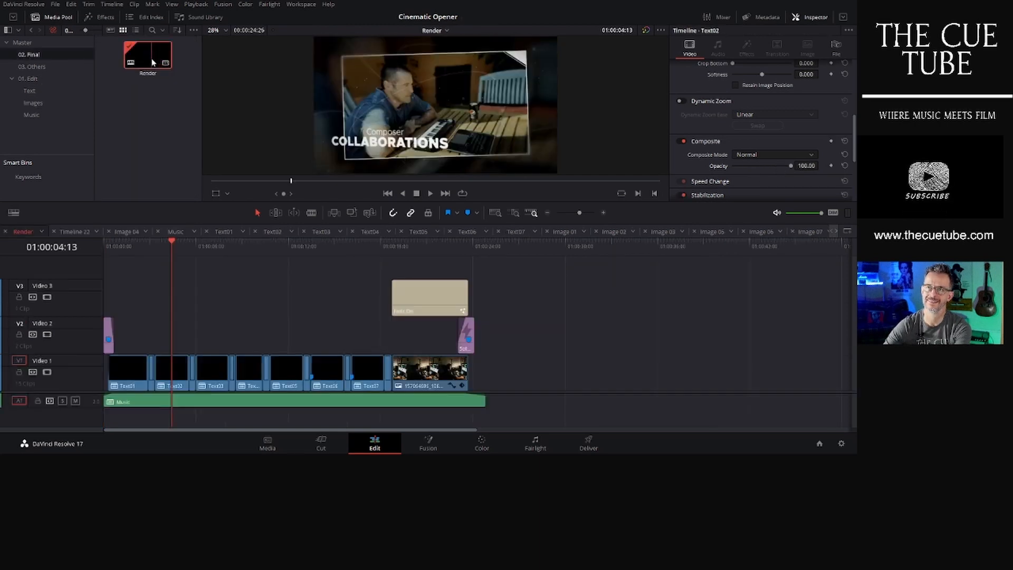
left_click(422, 243)
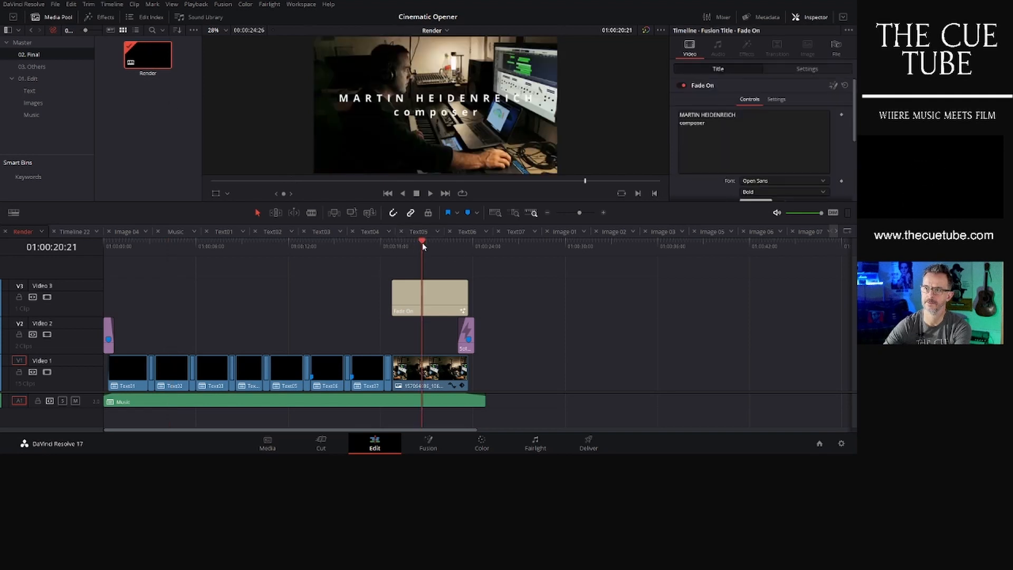
left_click(108, 243)
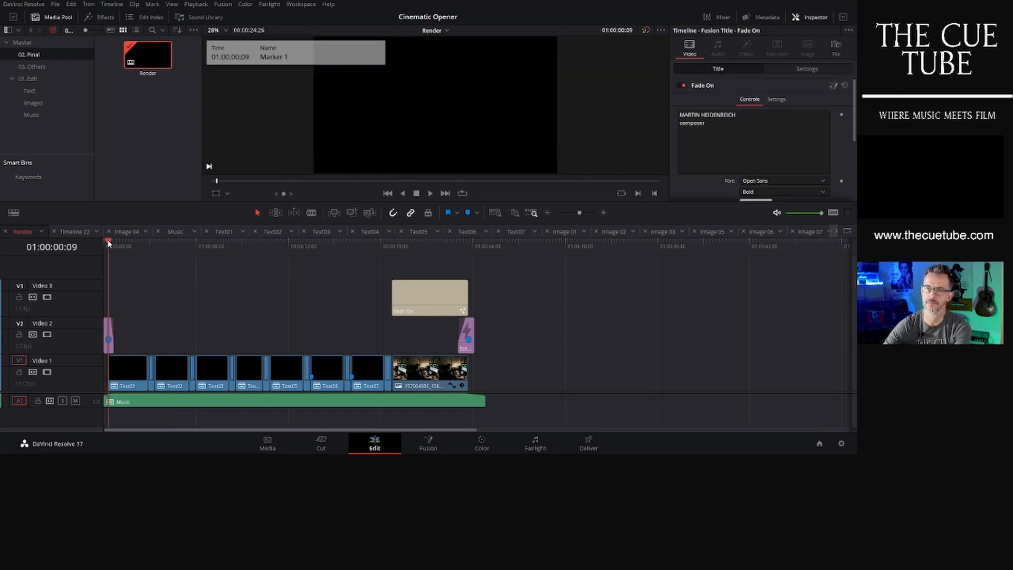
left_click(103, 241)
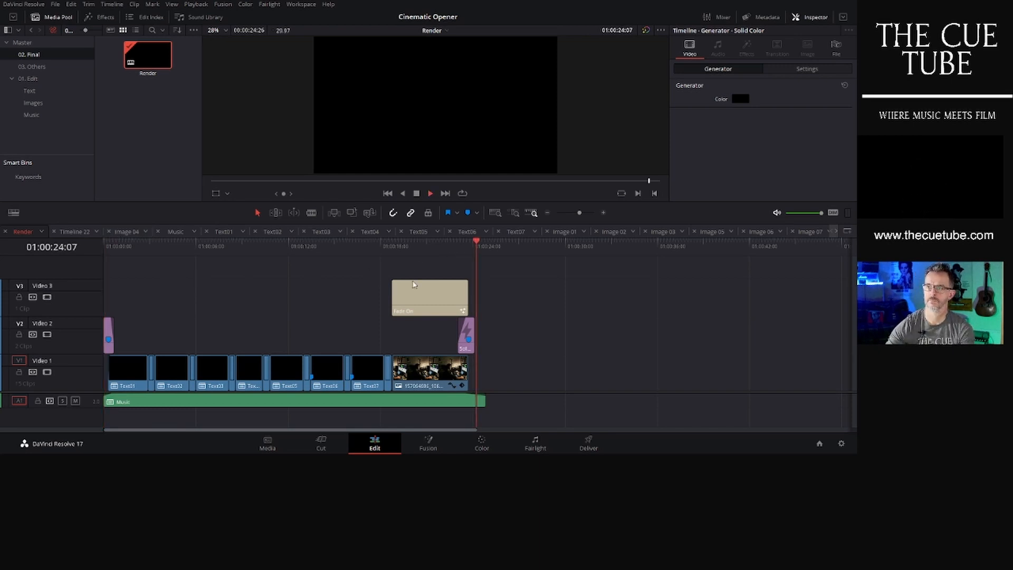
left_click(123, 243)
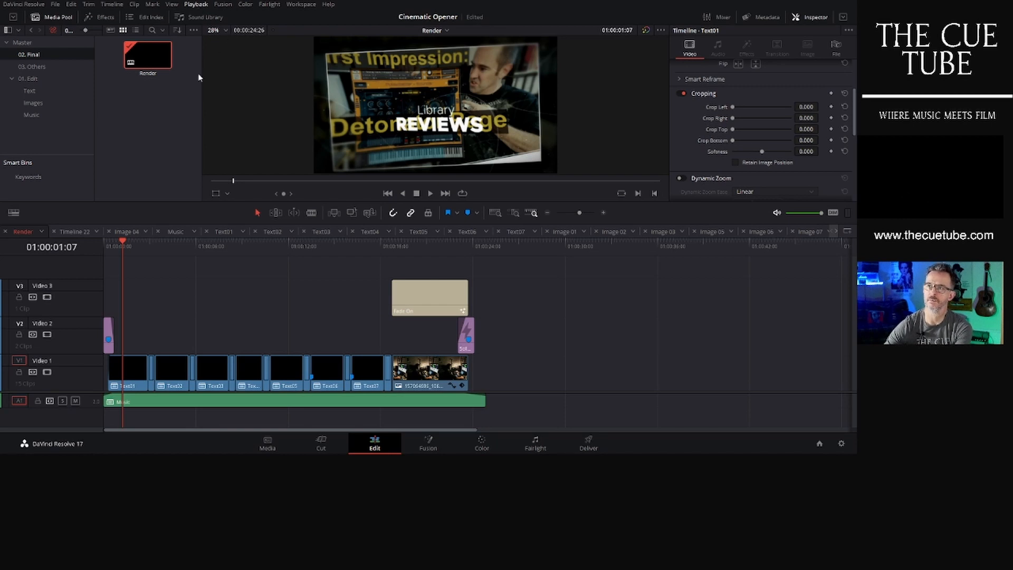
left_click(126, 242)
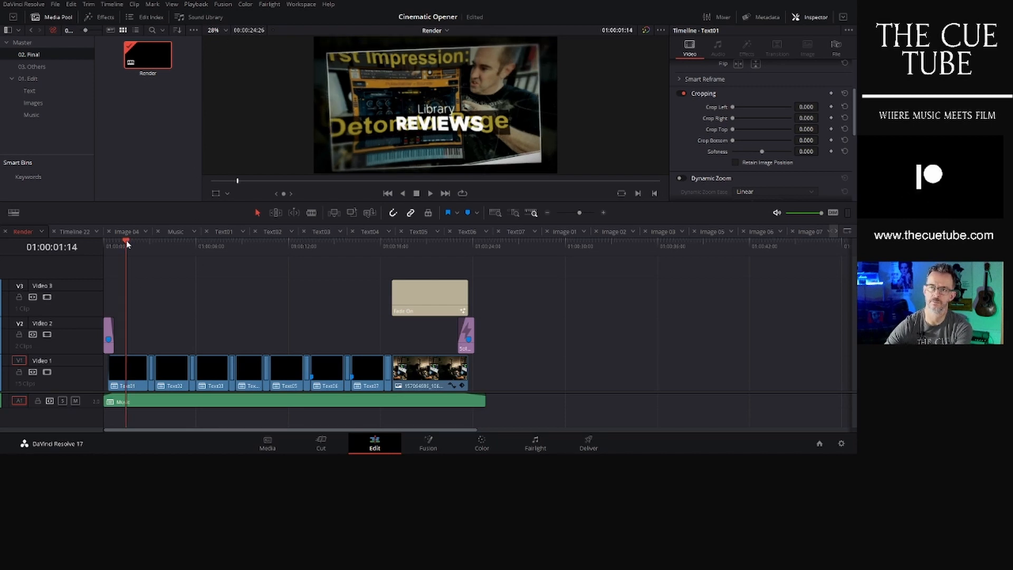
left_click_drag(126, 242, 214, 243)
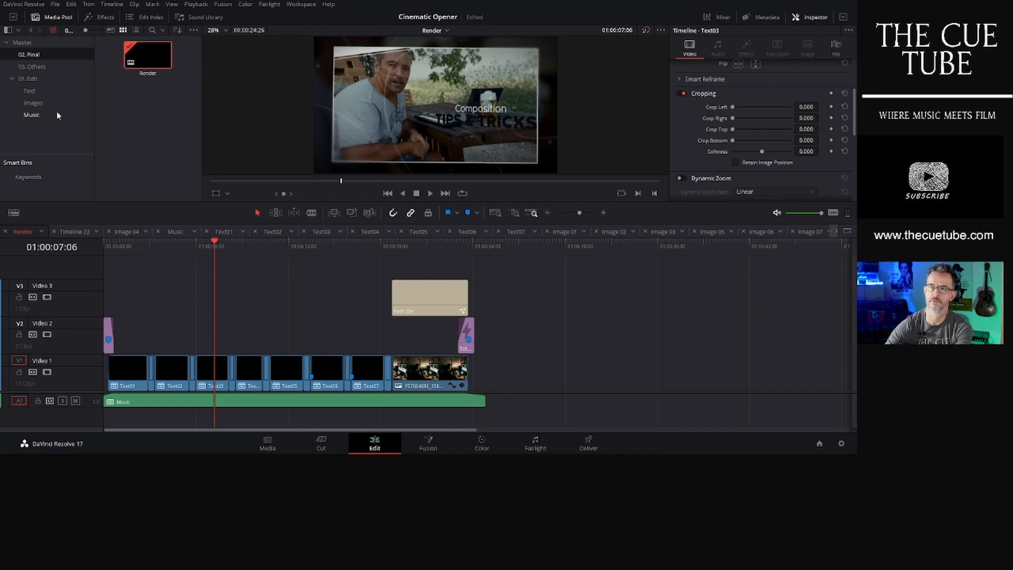
- Open the Text03 timeline from the Text bin and examine its title text settings
left_click(44, 91)
double_click(152, 142)
left_click(222, 313)
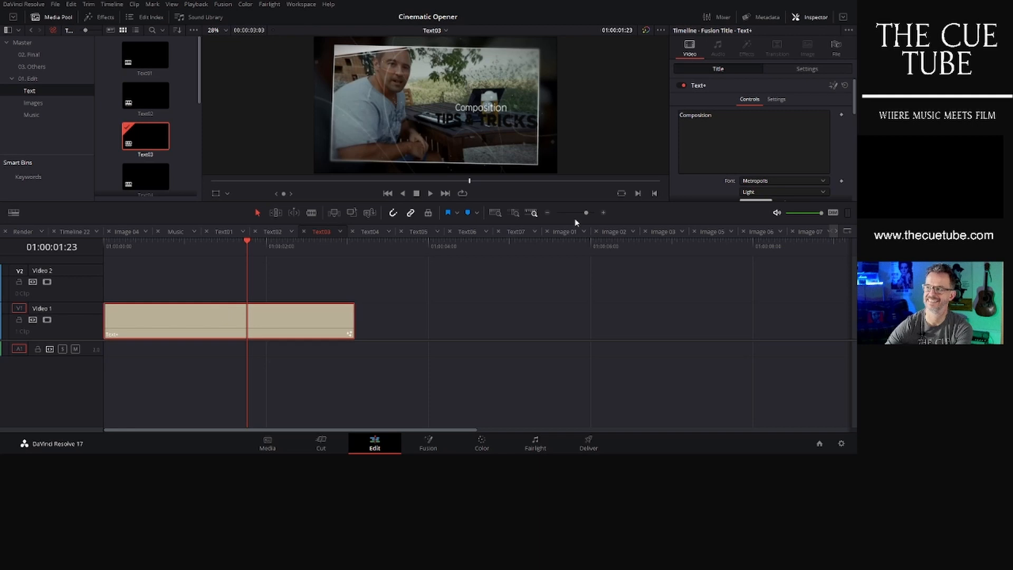
scroll(689, 130, "down", 5)
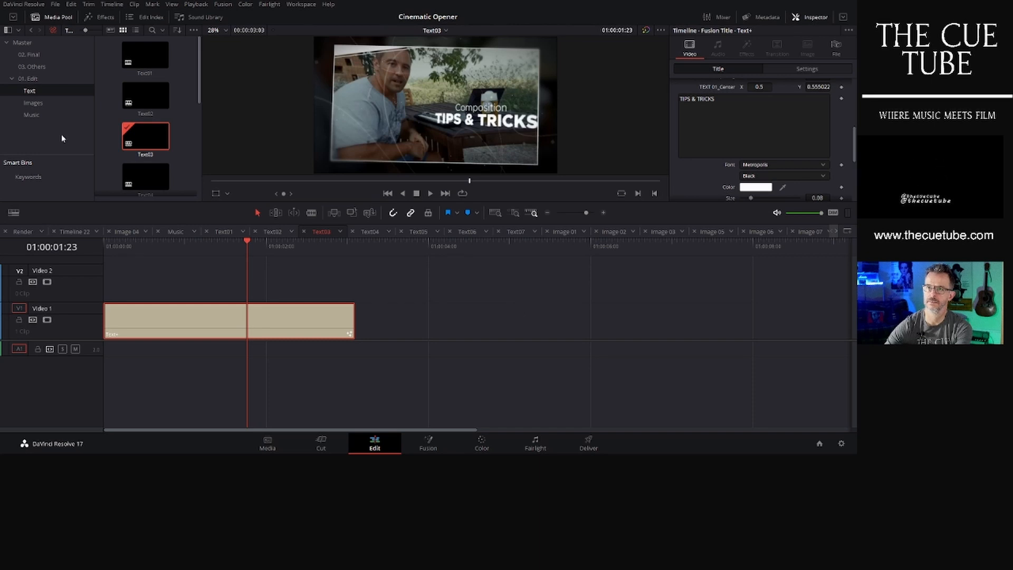
- Open the Render timeline again and scrub through the title sections to compare their wording
left_click(31, 54)
double_click(143, 49)
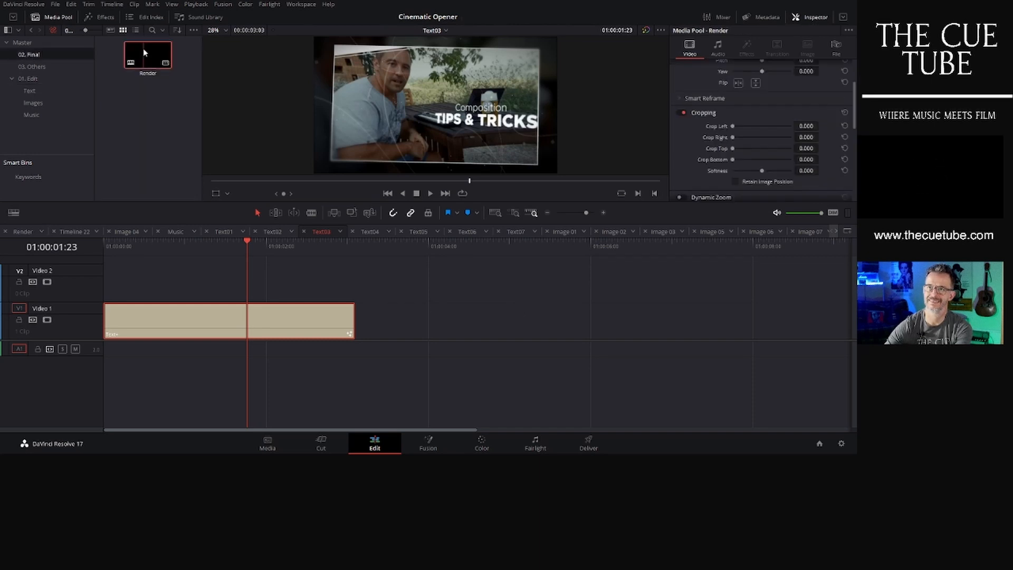
left_click(249, 245)
left_click_drag(278, 246, 281, 246)
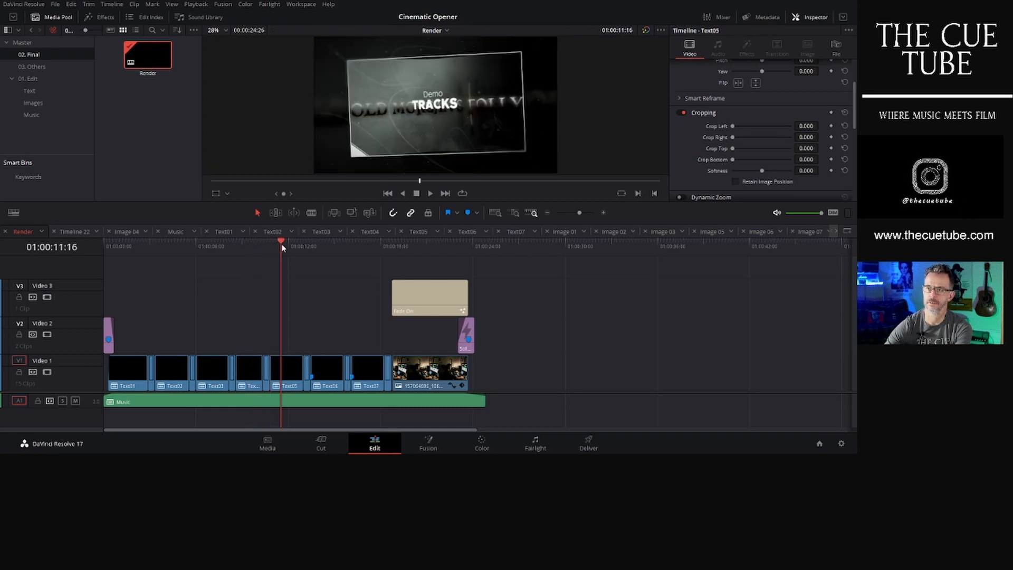
left_click(331, 244)
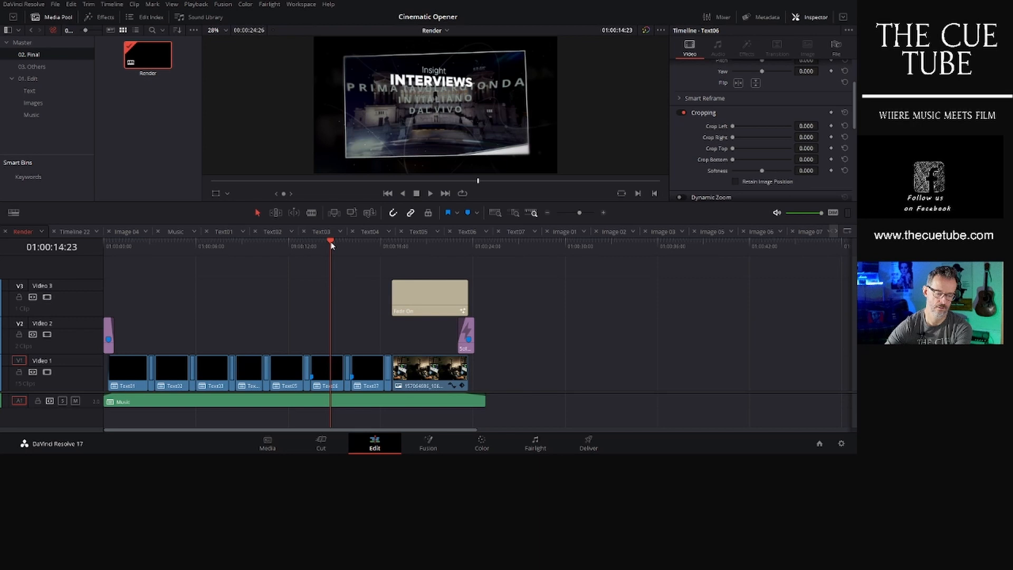
left_click(363, 245)
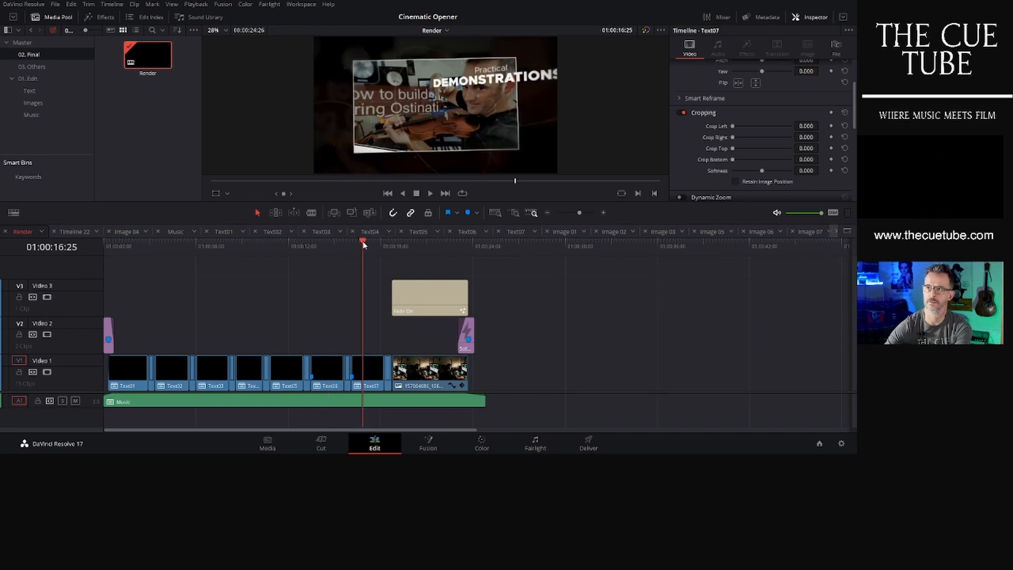
left_click(413, 244)
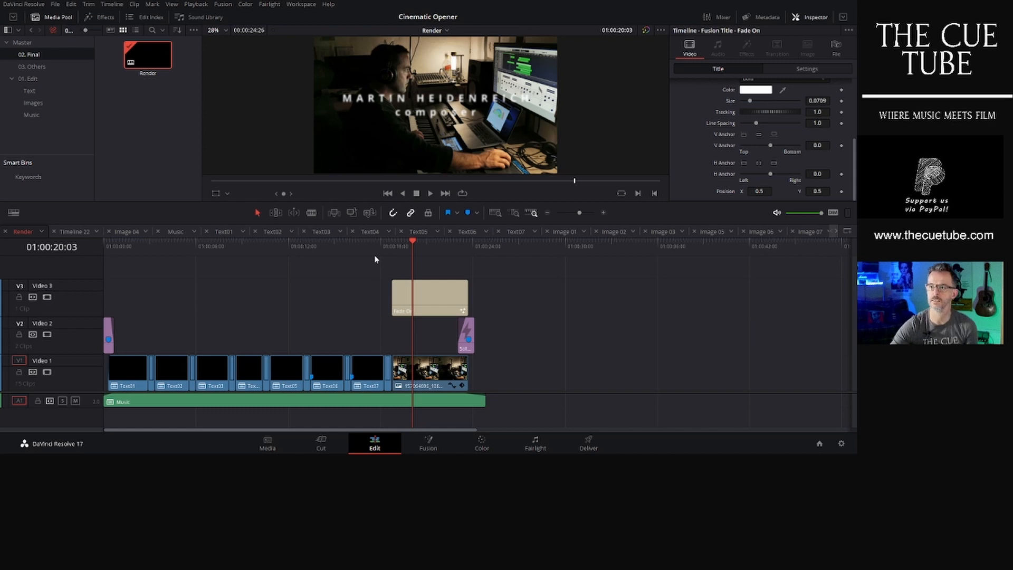
left_click(326, 246)
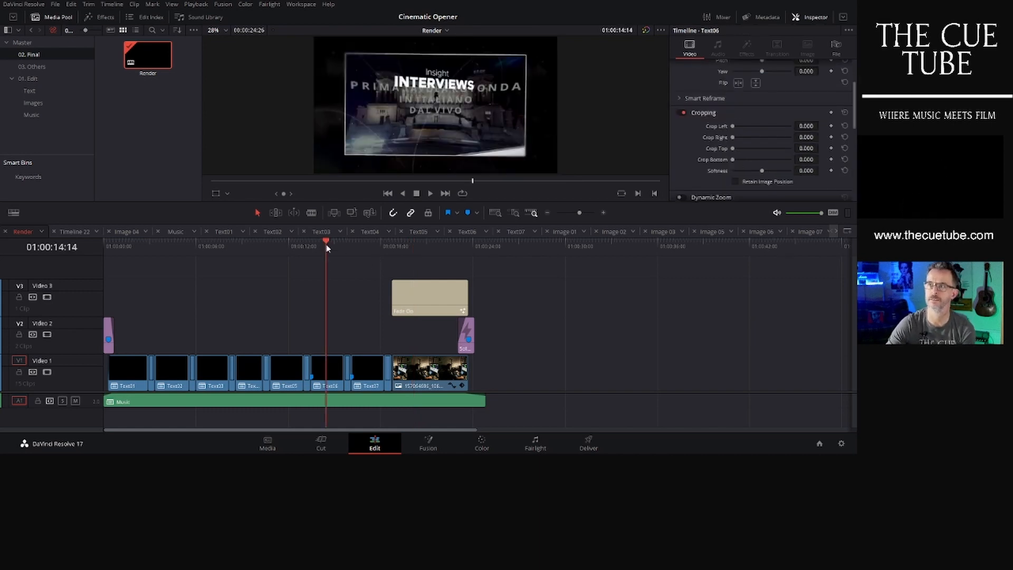
left_click(285, 245)
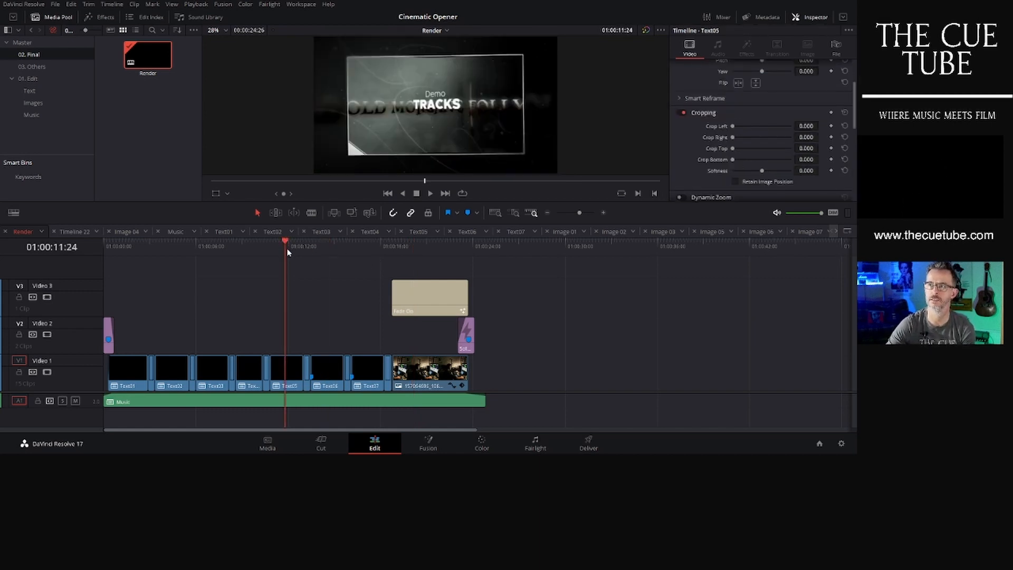
- Open the Text05 timeline and change its title's upper line from Demo to Demonstration
left_click(46, 91)
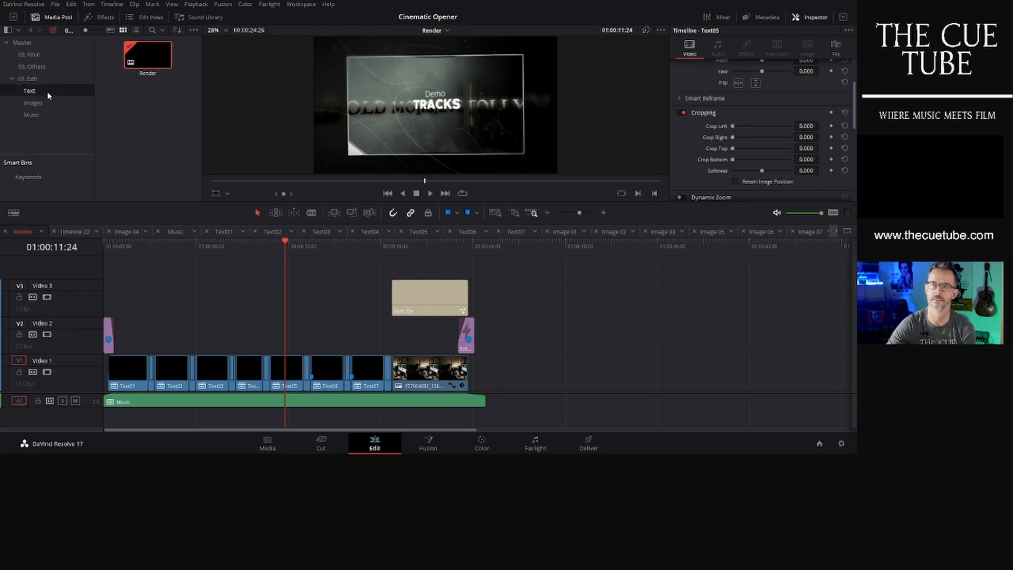
scroll(138, 131, "down", 2)
left_click(144, 173)
double_click(144, 173)
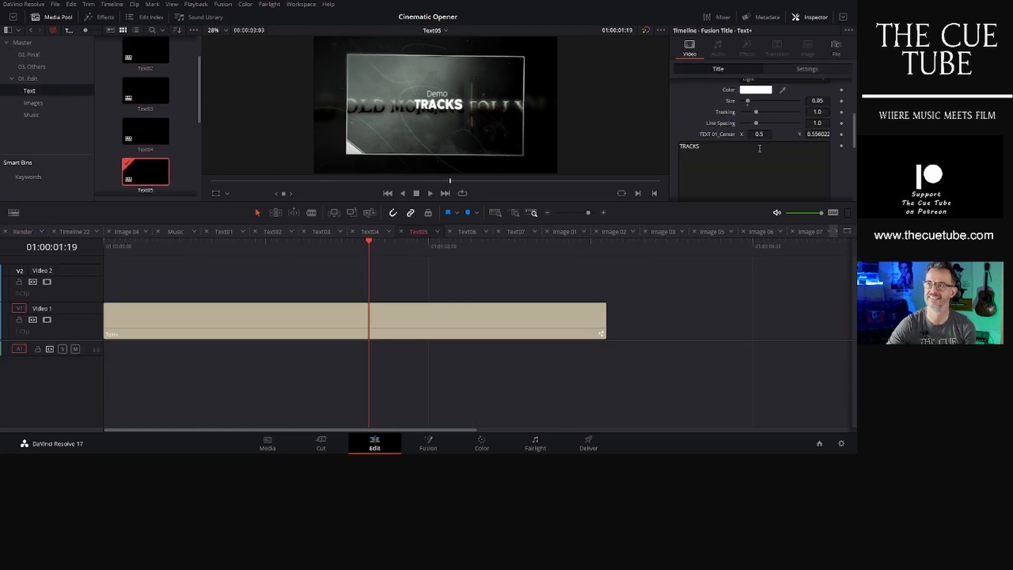
scroll(724, 110, "up", 5)
left_click(704, 118)
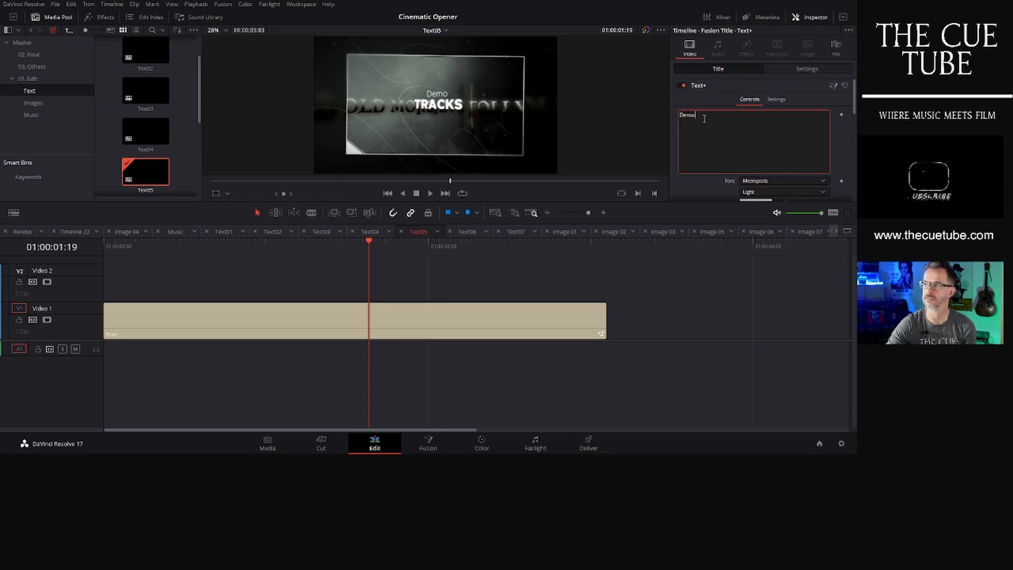
type("NSTRATION")
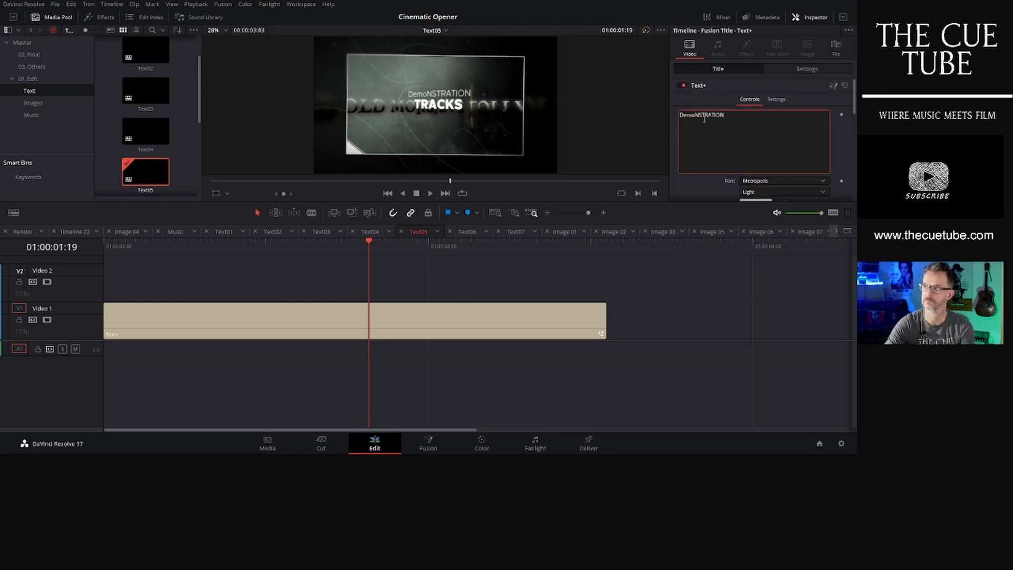
key("BackSpace")
key("BackSpace")
key("BackSpace")
key("BackSpace")
key("BackSpace")
key("BackSpace")
key("BackSpace")
key("BackSpace")
key("BackSpace")
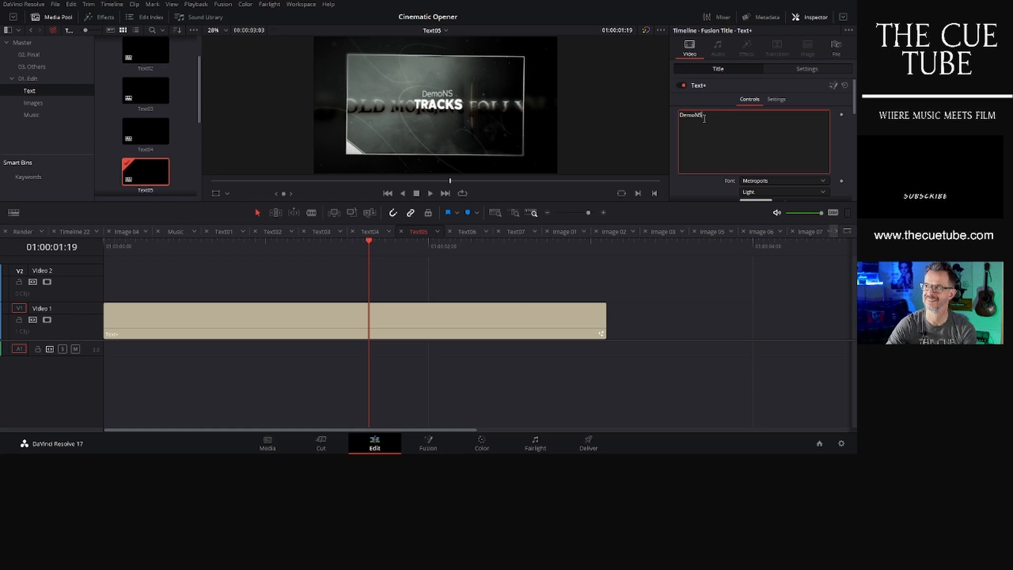
type("nstration")
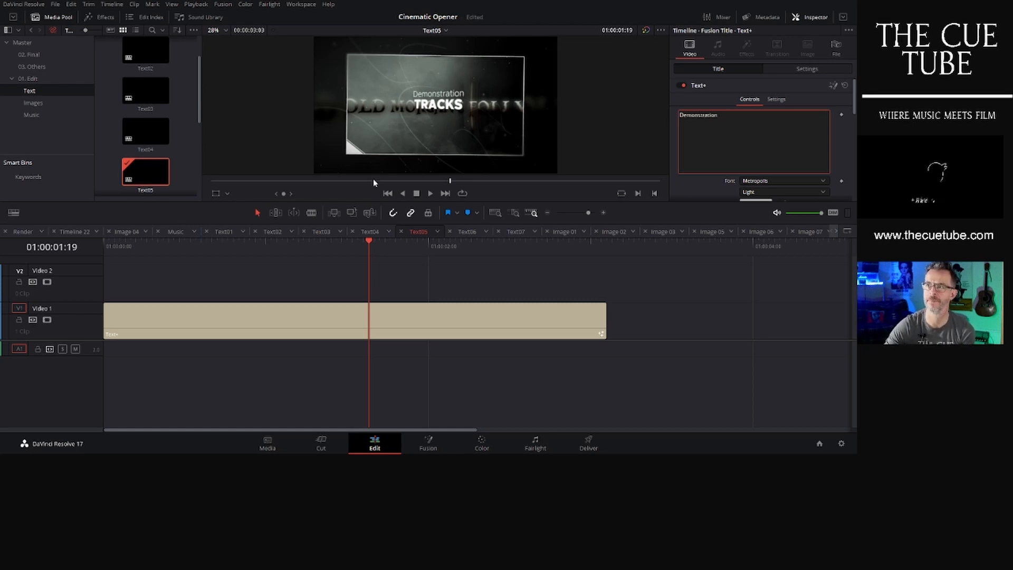
- Open Timeline 22 from the Master bin and scrub through it to review the title sections
left_click(20, 43)
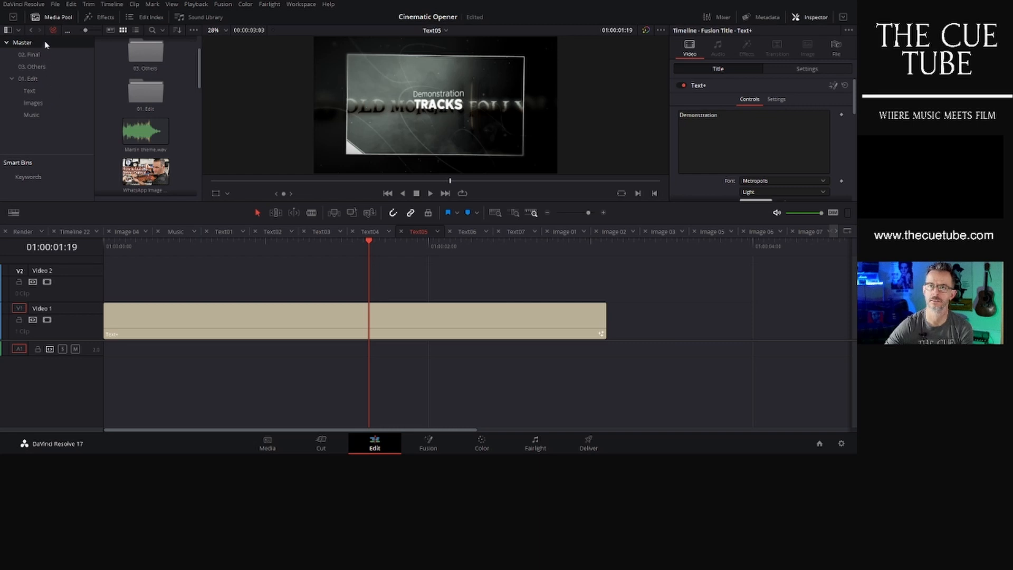
scroll(175, 136, "down", 6)
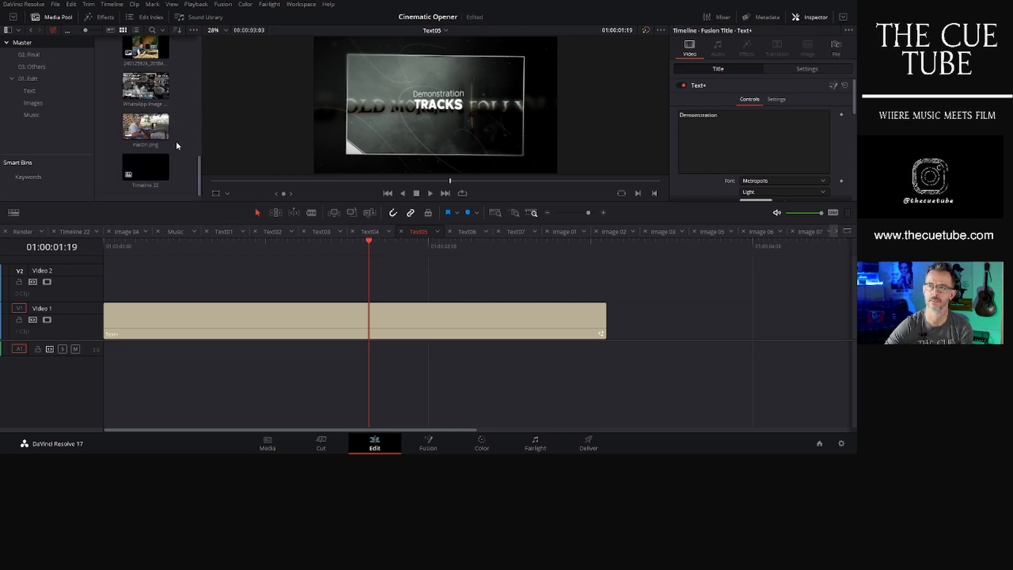
double_click(166, 170)
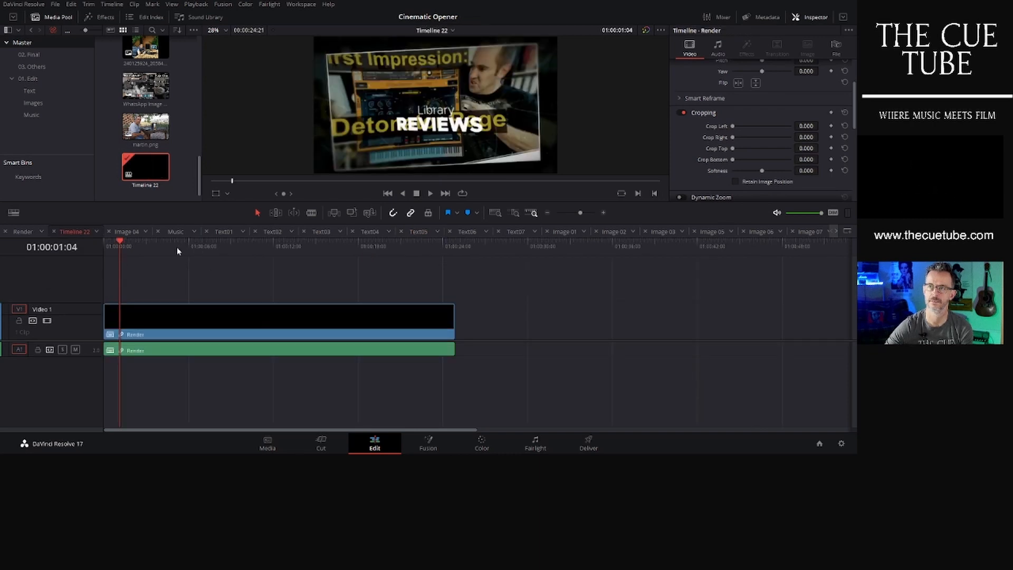
left_click(407, 243)
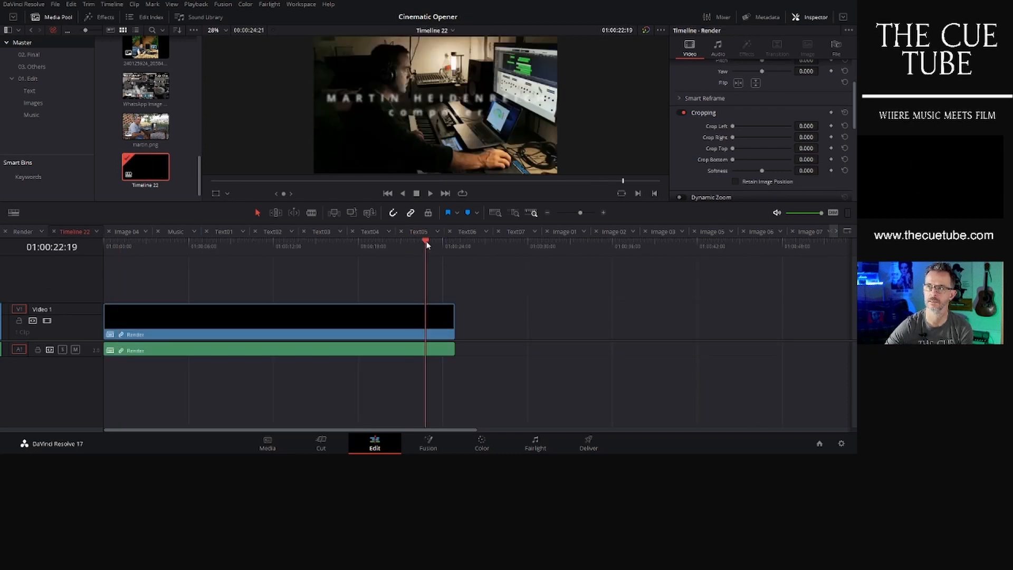
left_click(386, 244)
left_click(346, 243)
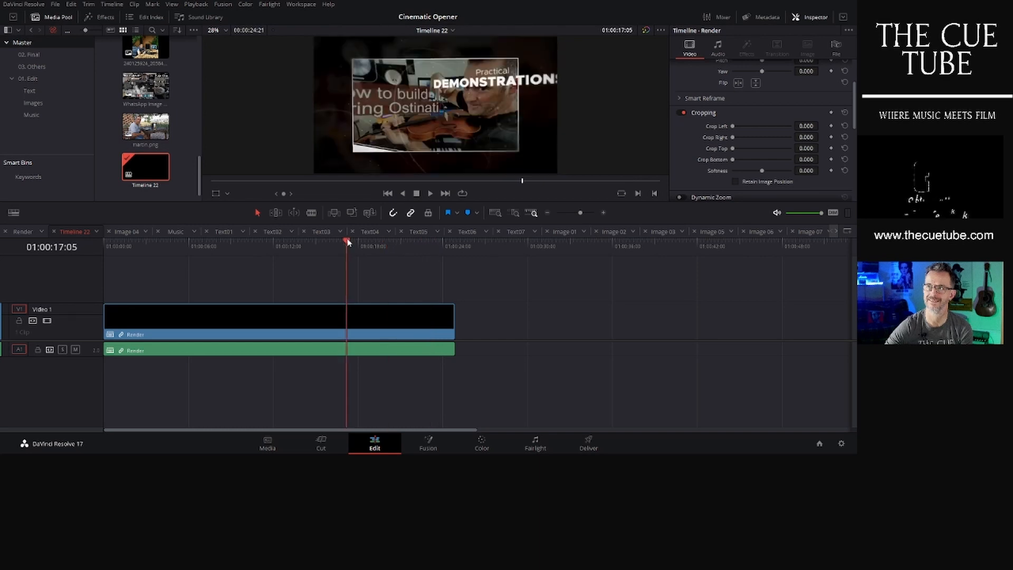
left_click(328, 242)
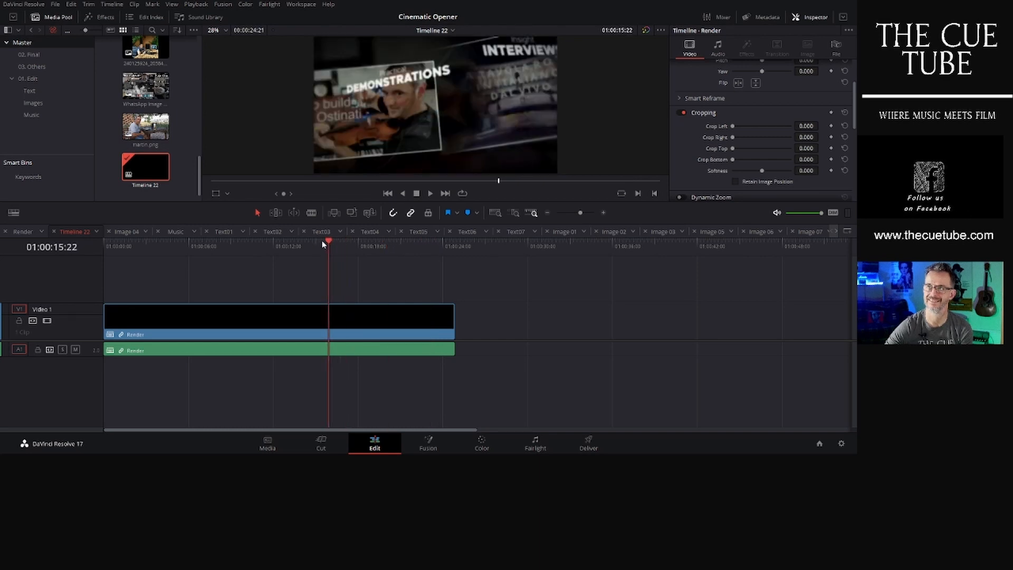
left_click(313, 243)
left_click(284, 243)
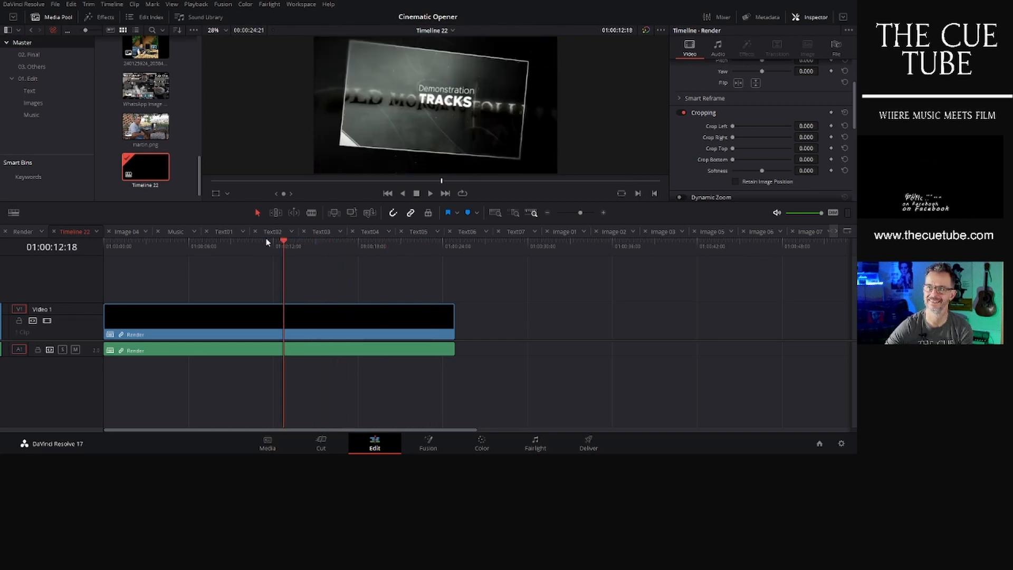
left_click(126, 241)
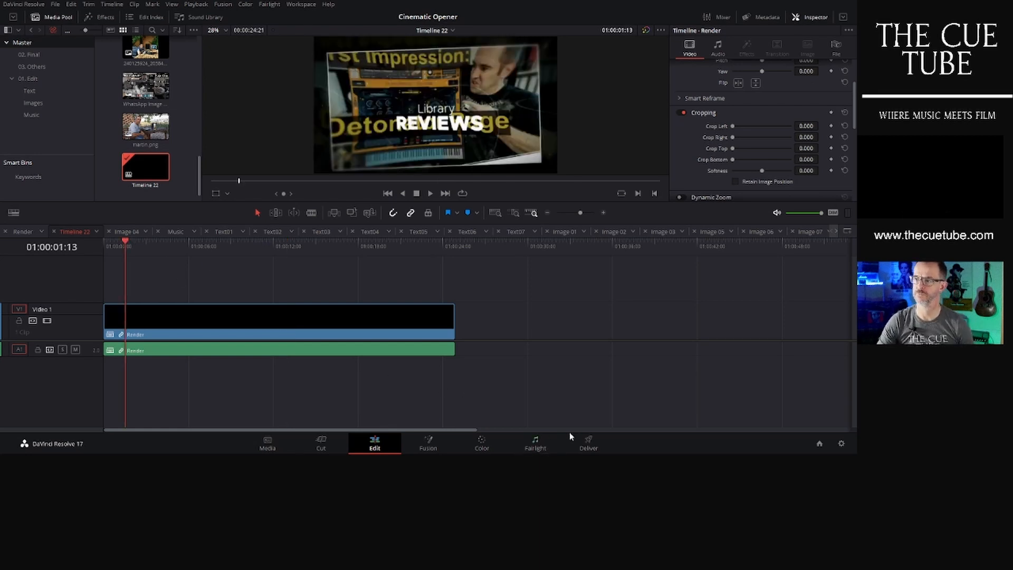
- On the Deliver page, set the render file name to Martin Intro and the location to D:\Video Projects\Martin opener
left_click(588, 443)
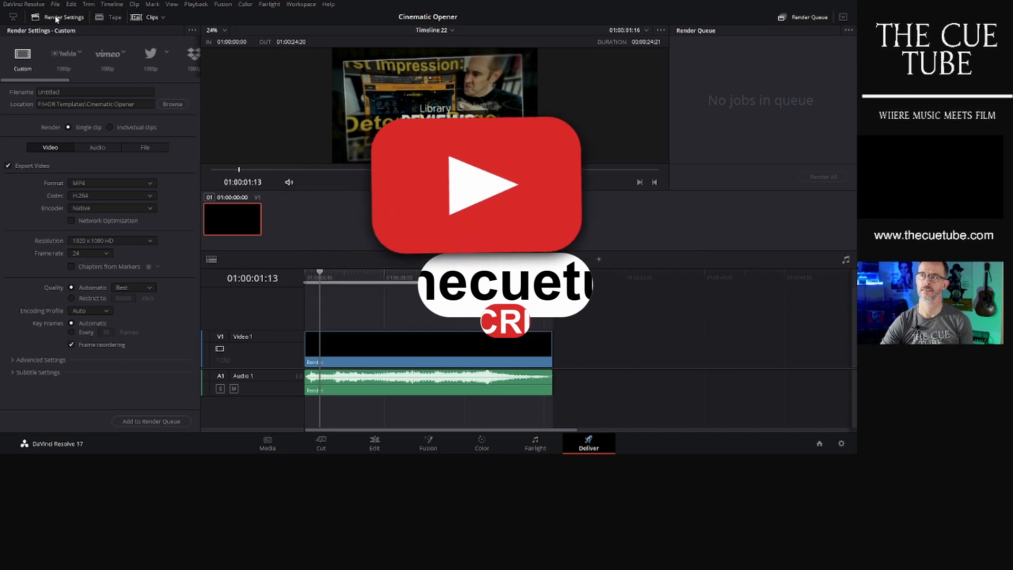
double_click(69, 92)
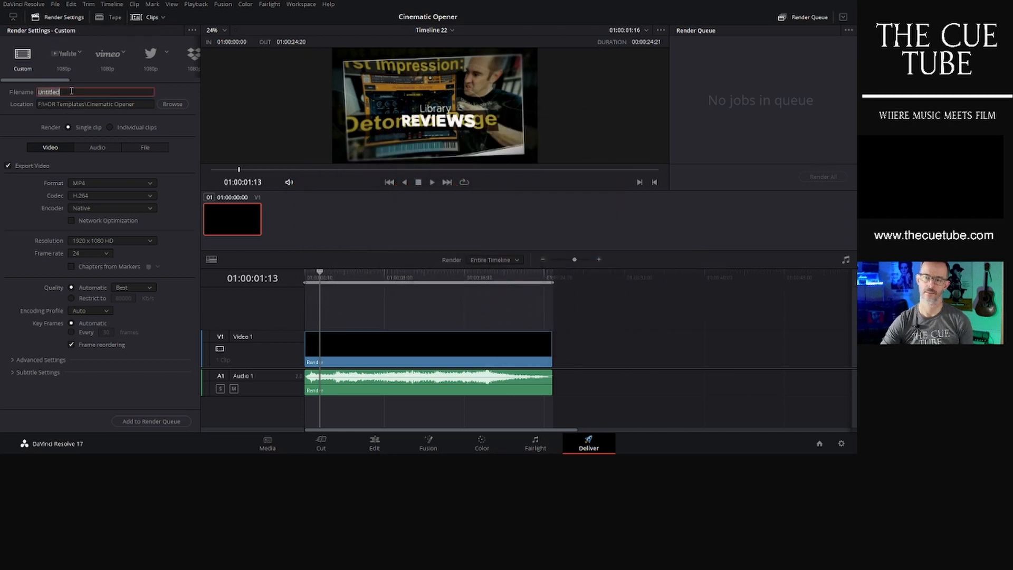
type("Martin Intro")
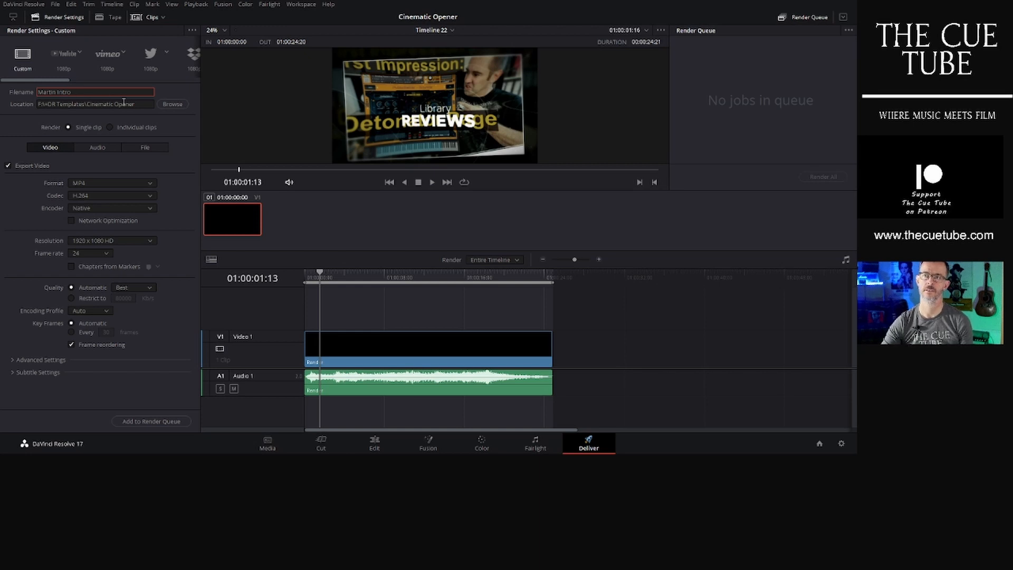
left_click(170, 105)
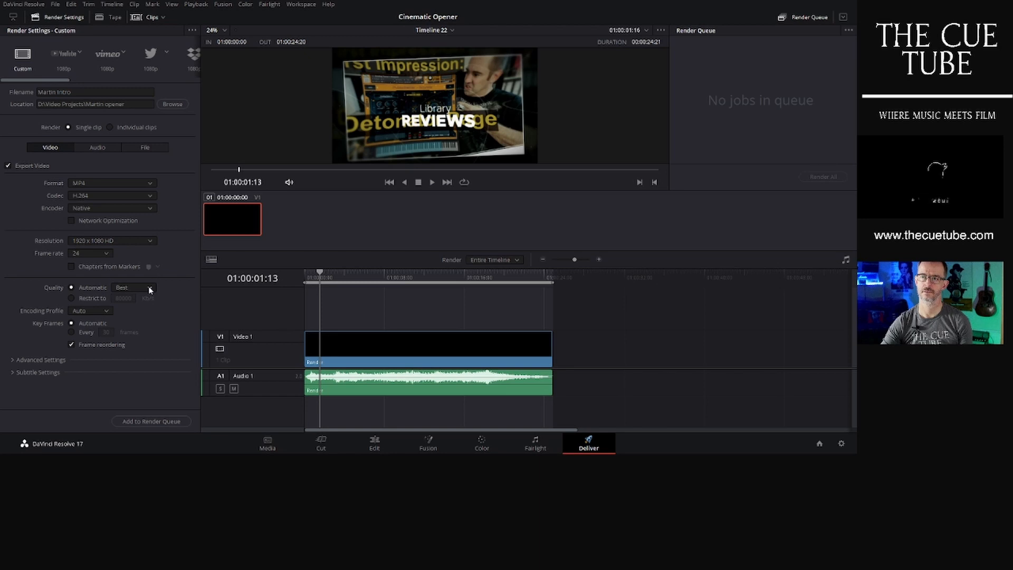
- Add the timeline to the render queue and start rendering all jobs
left_click(156, 423)
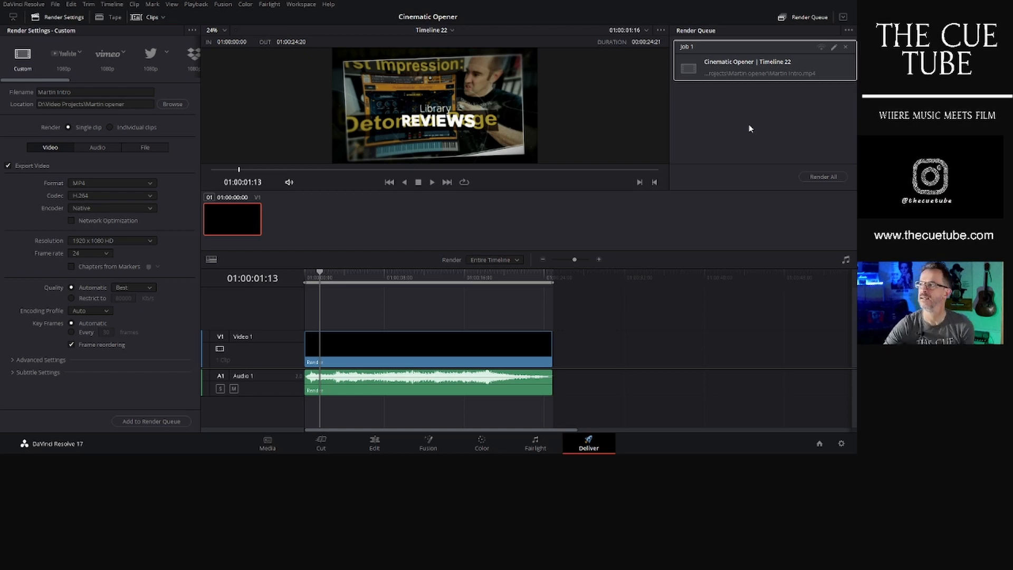
left_click(823, 177)
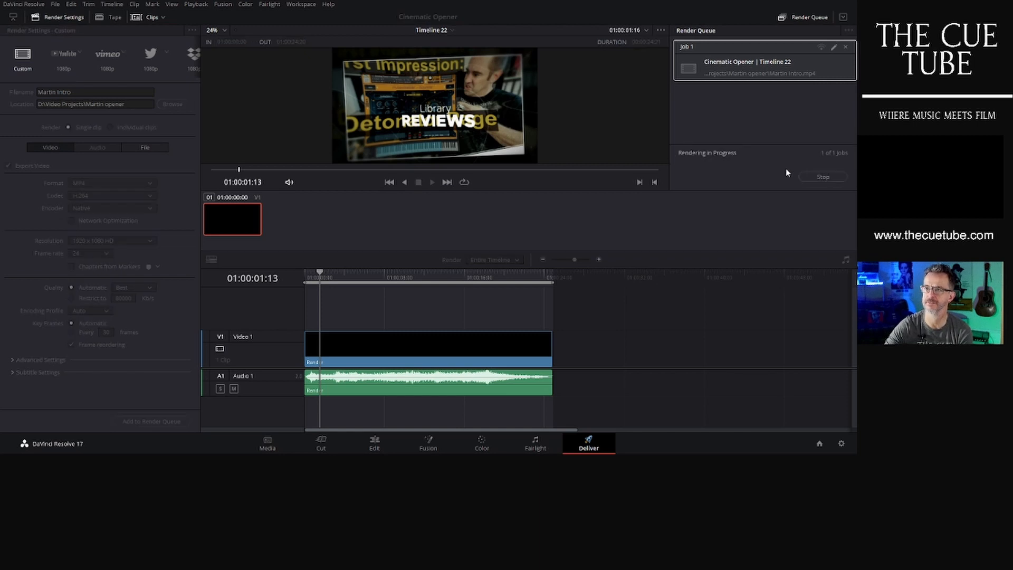